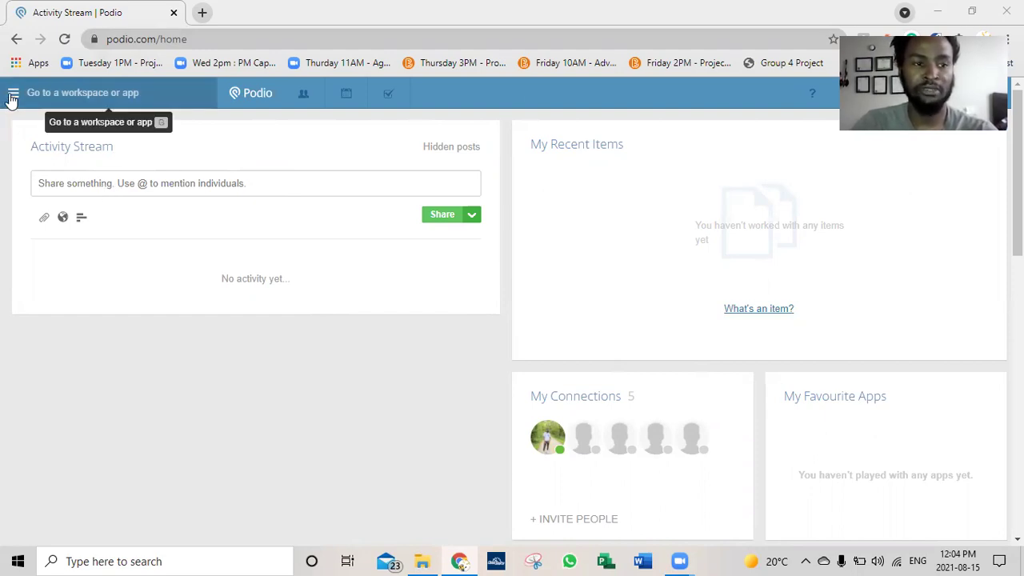
Create a new workspace named House Renovation with private access.
click(12, 96)
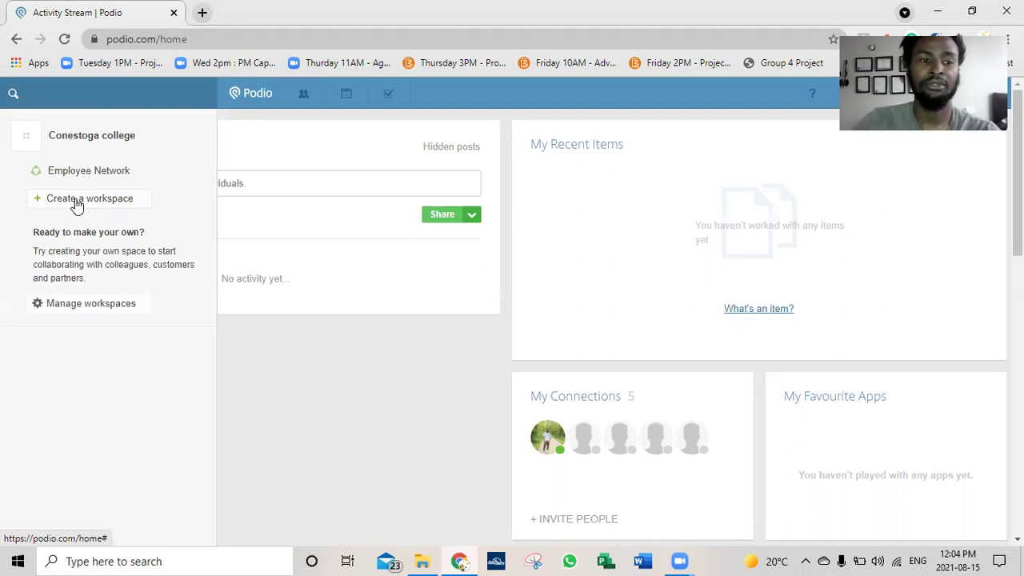
click(76, 204)
click(467, 208)
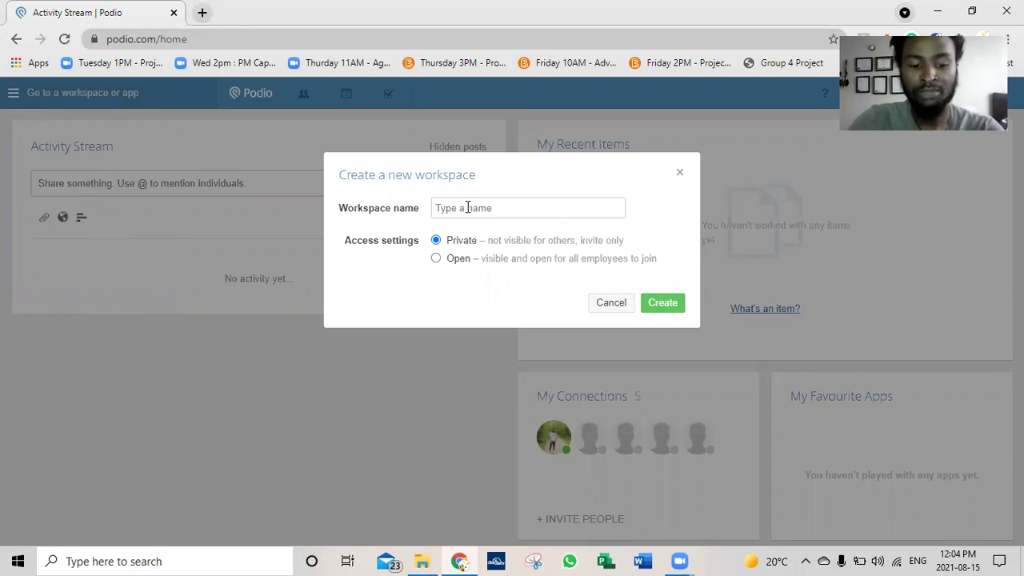
text(House Renovation)
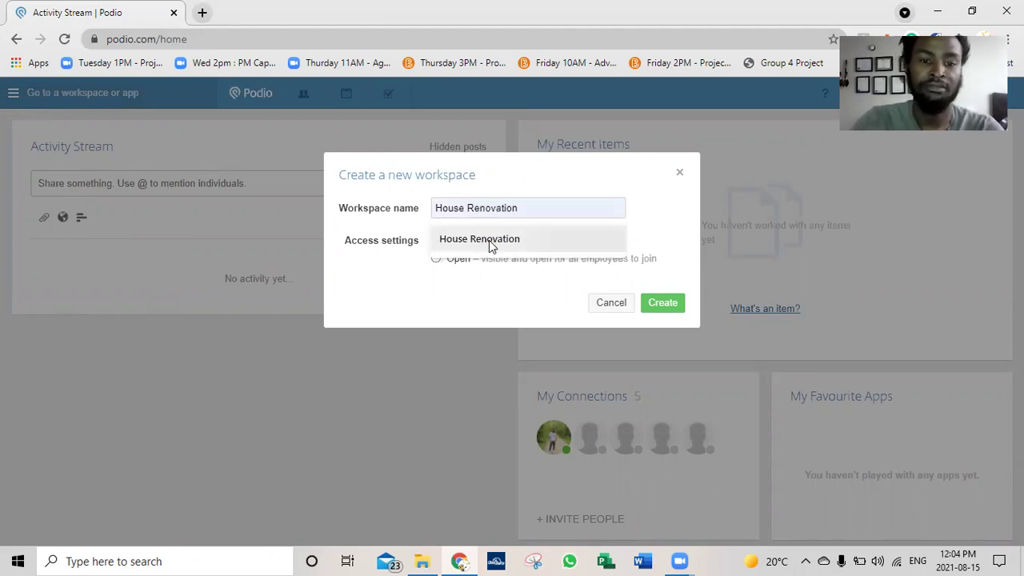
click(489, 240)
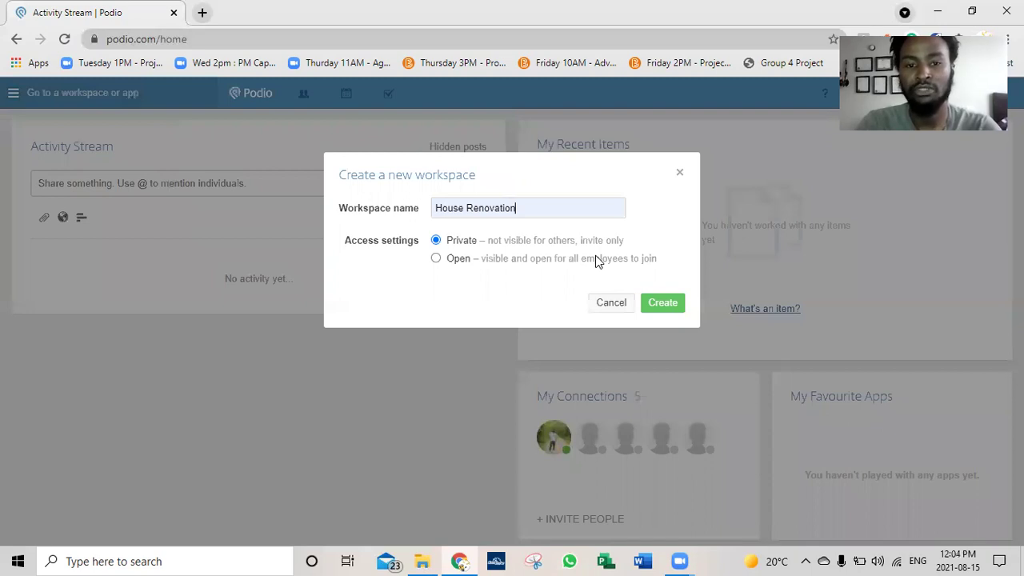
click(656, 305)
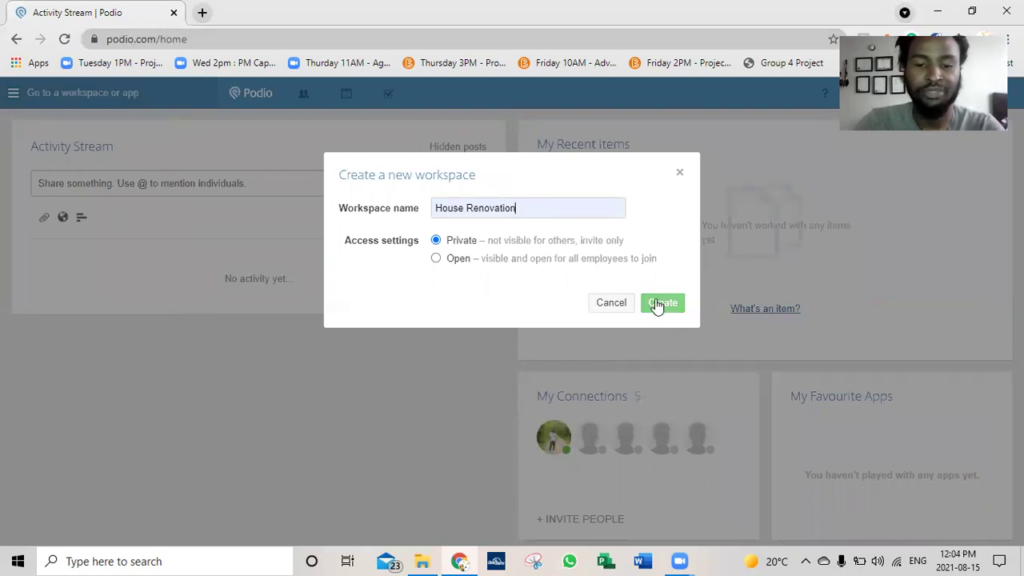
click(663, 304)
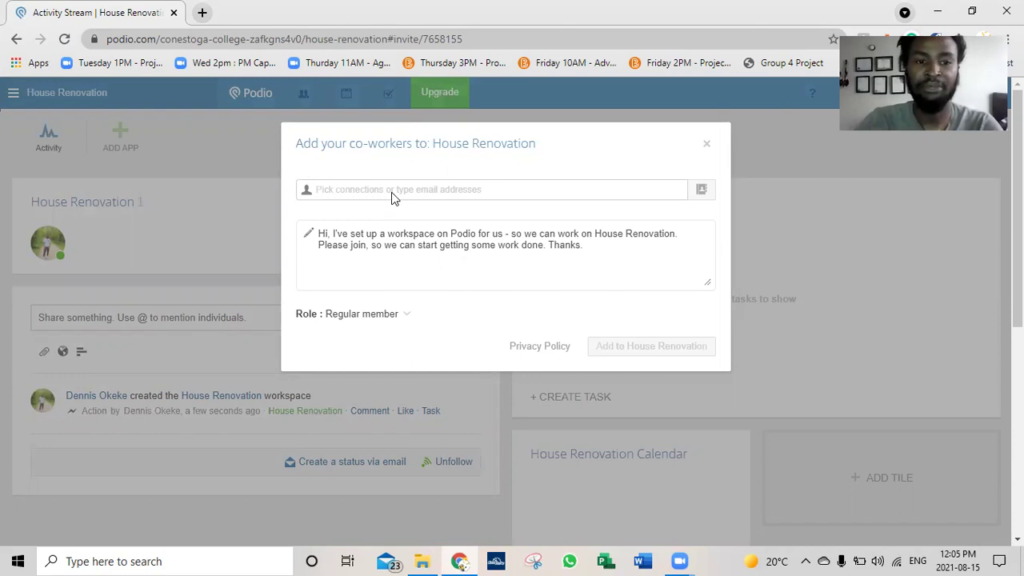
Add all four suggested connections to the House Renovation workspace as regular members, keeping the default invitation message.
click(392, 196)
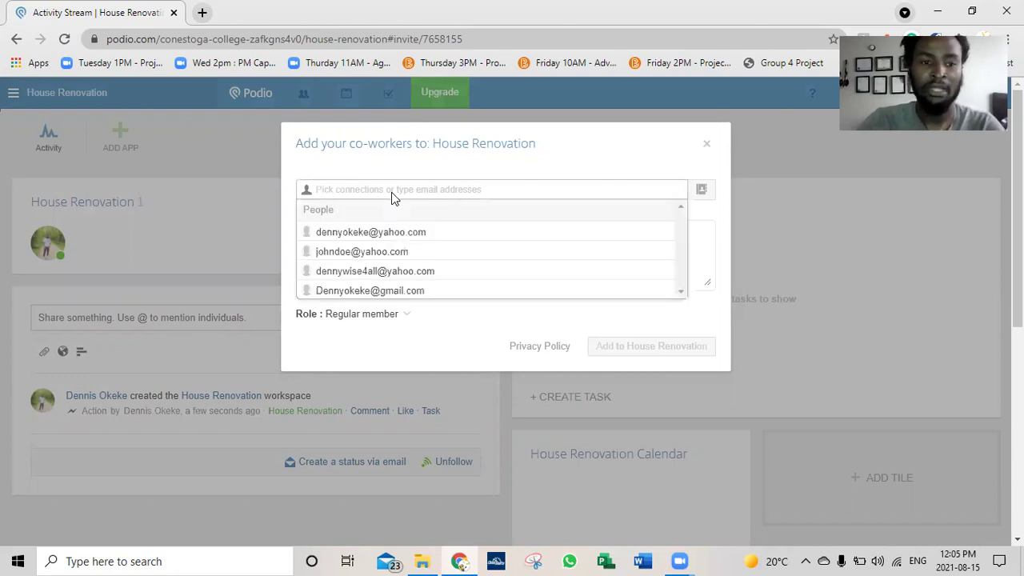
click(391, 238)
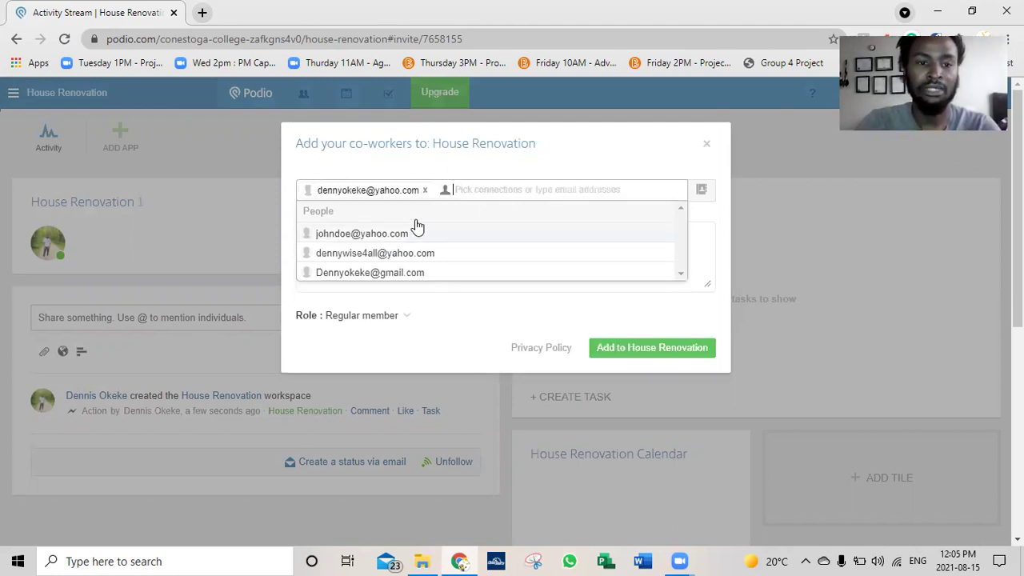
click(397, 233)
click(400, 253)
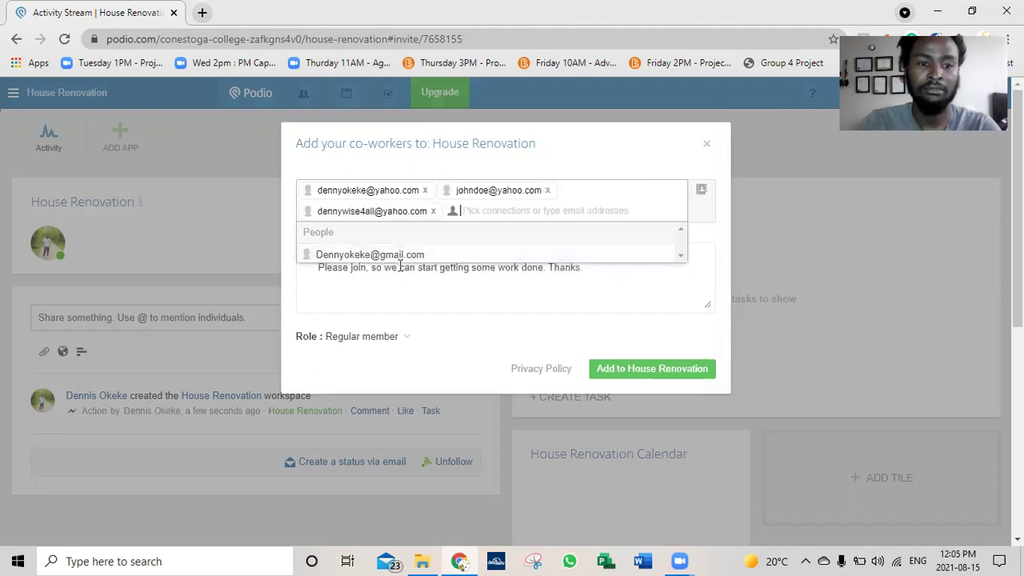
click(401, 252)
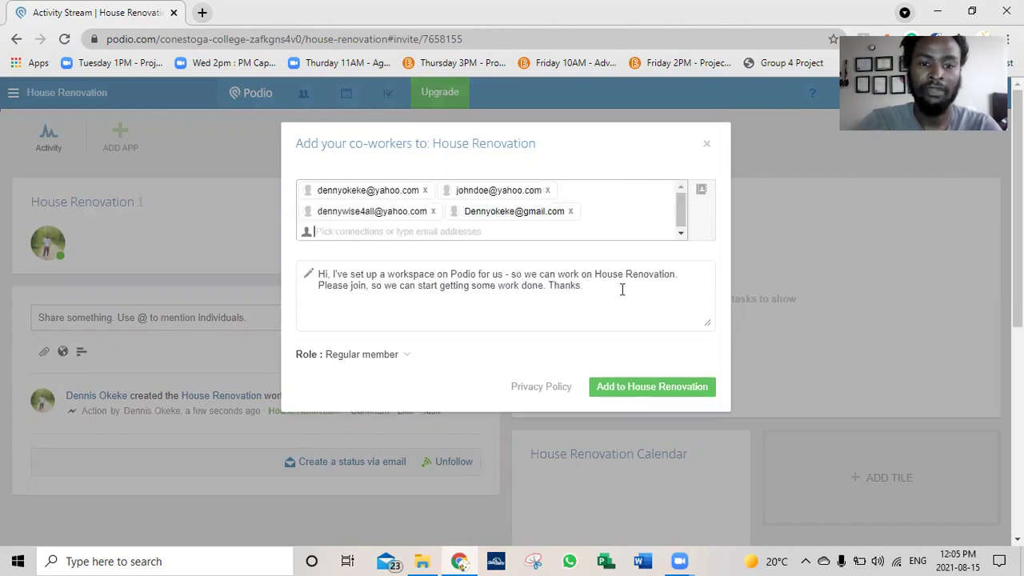
click(616, 390)
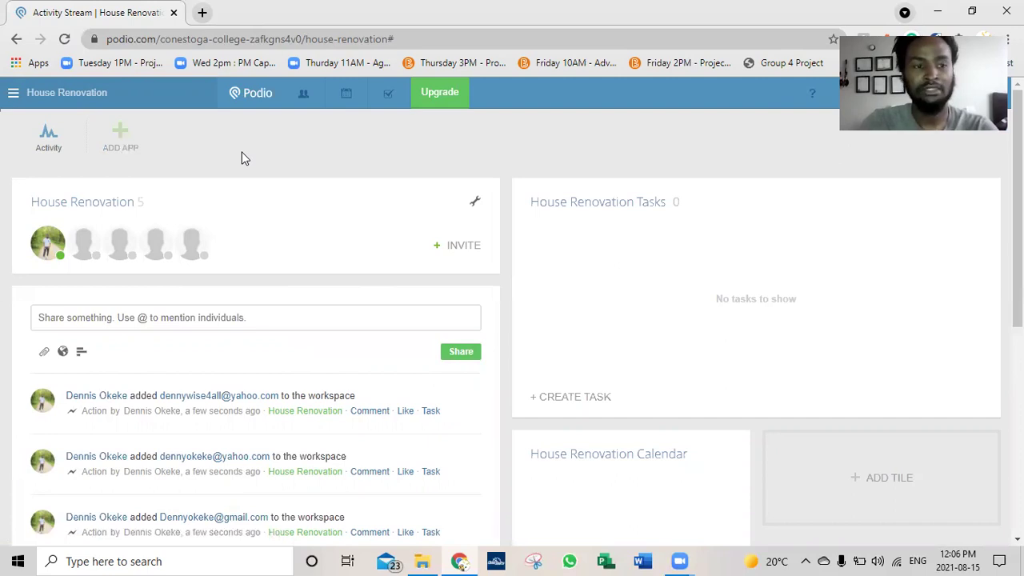
Go to the App Market to add an app and show the Project Management category.
click(120, 134)
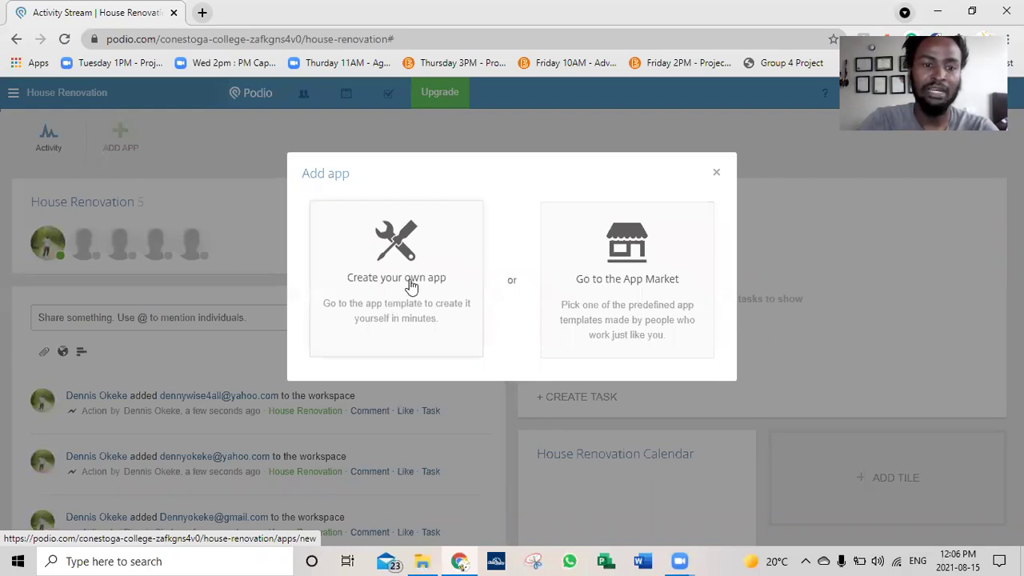
click(645, 279)
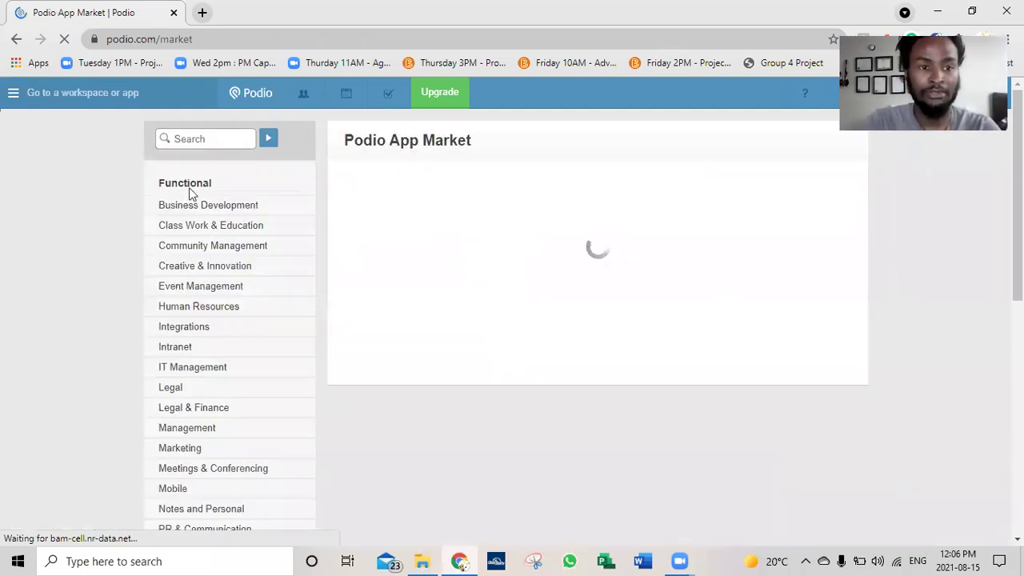
scroll(228, 411, down, 1)
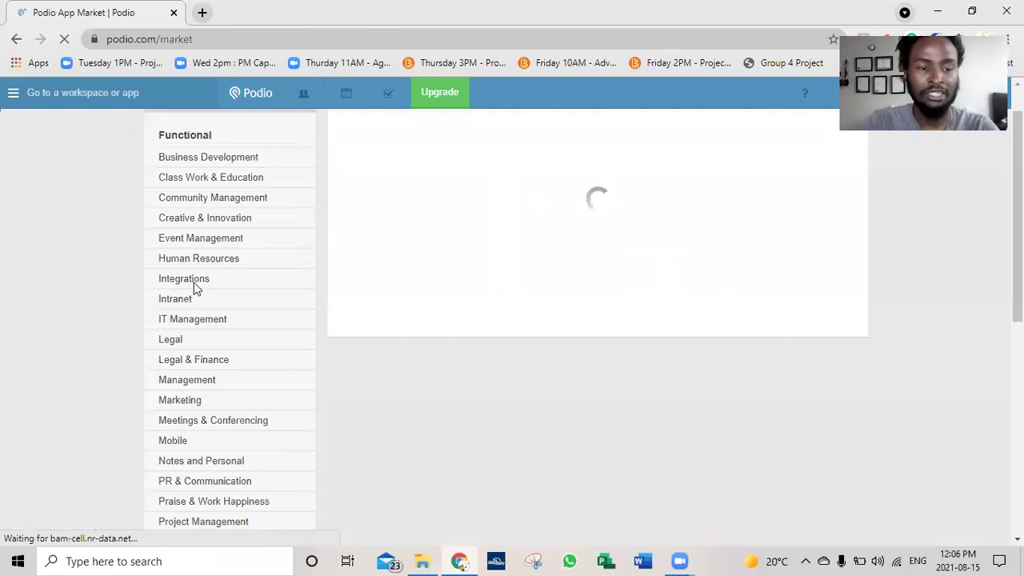
click(218, 183)
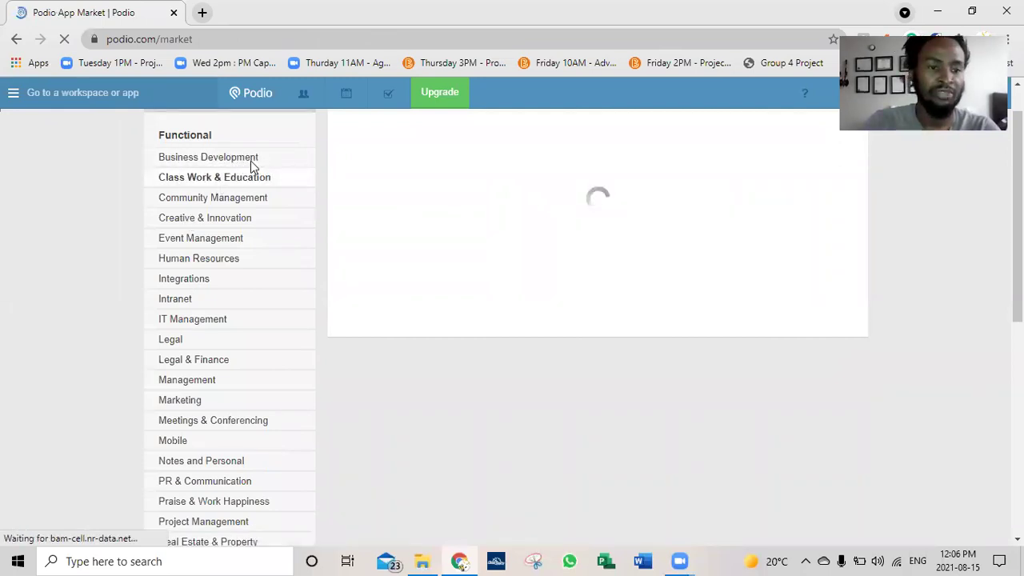
click(251, 160)
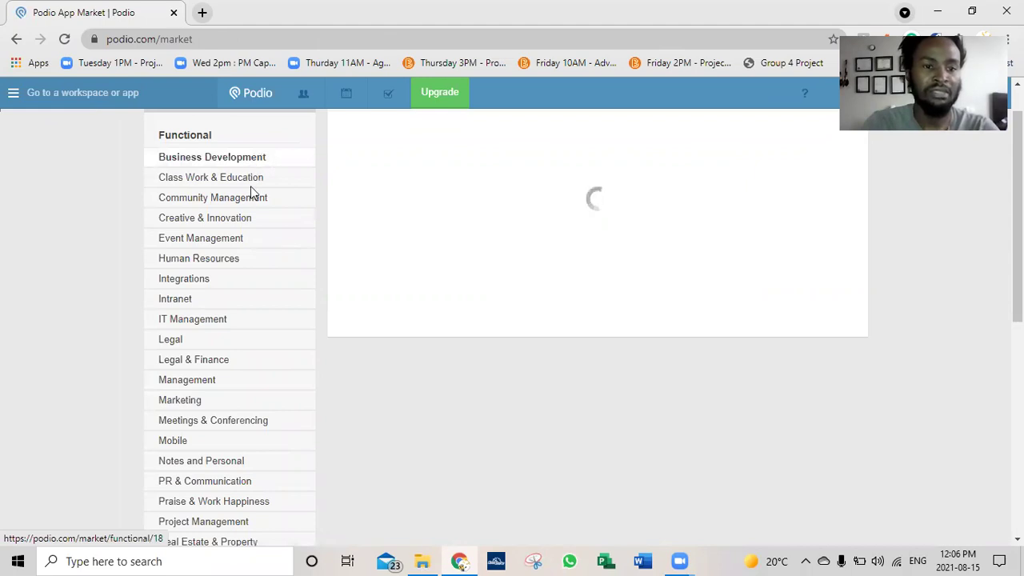
click(247, 201)
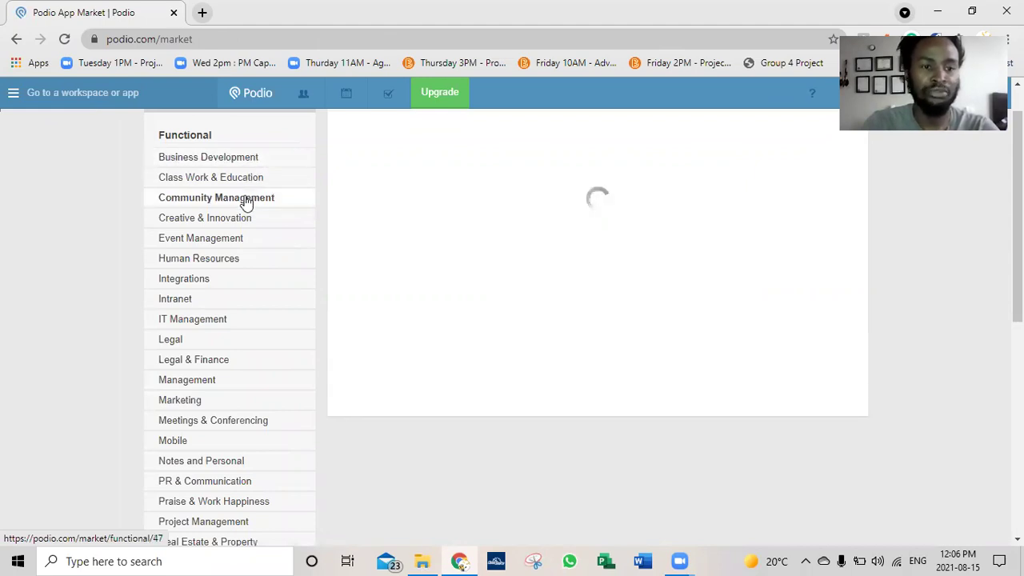
click(213, 181)
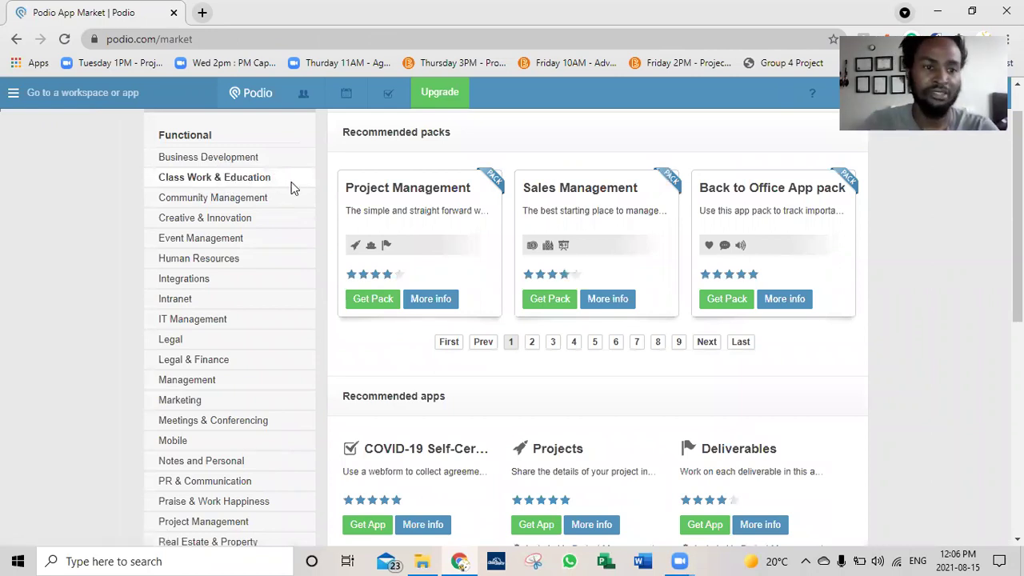
click(237, 257)
click(204, 440)
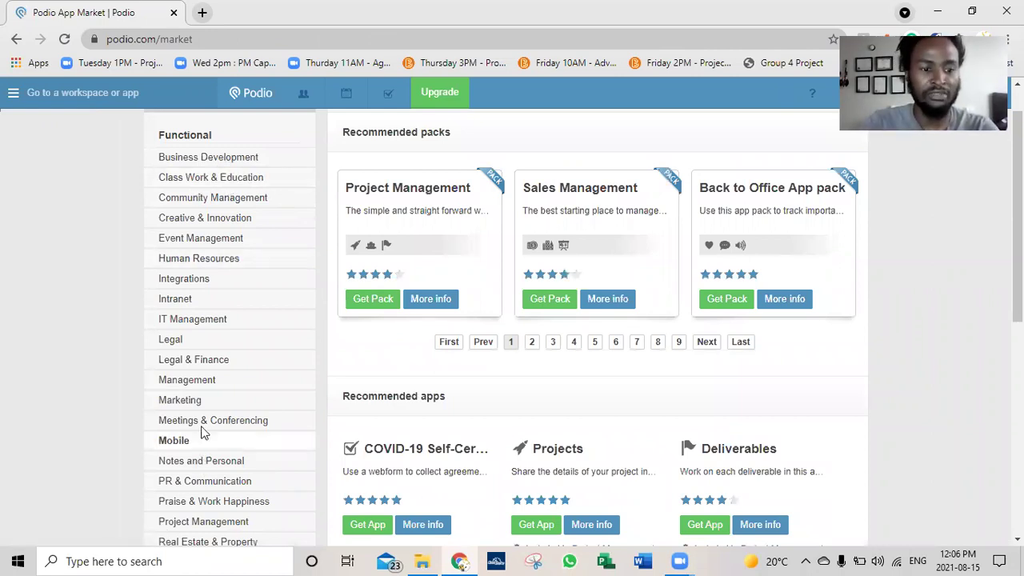
scroll(215, 460, down, 1)
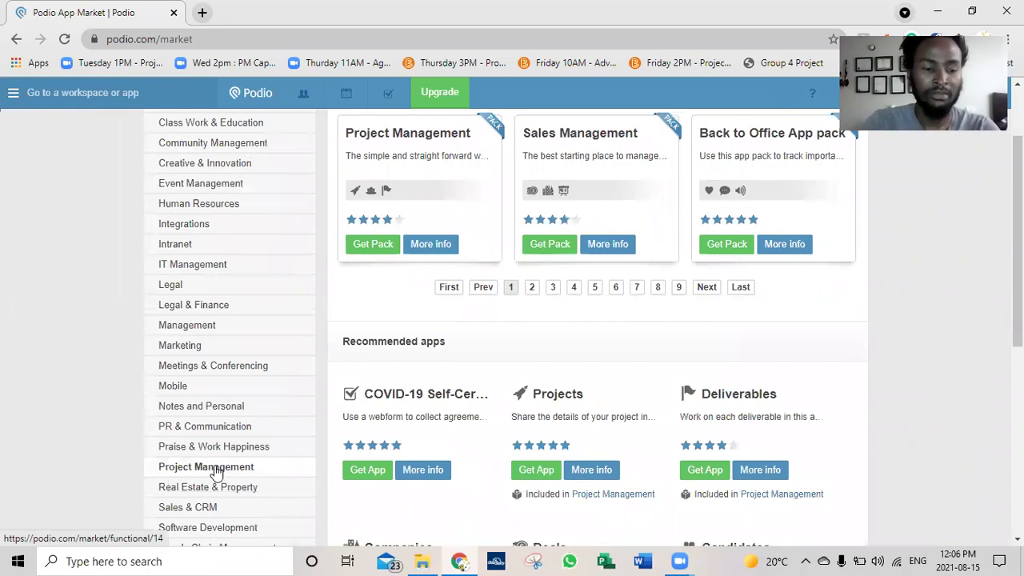
click(216, 472)
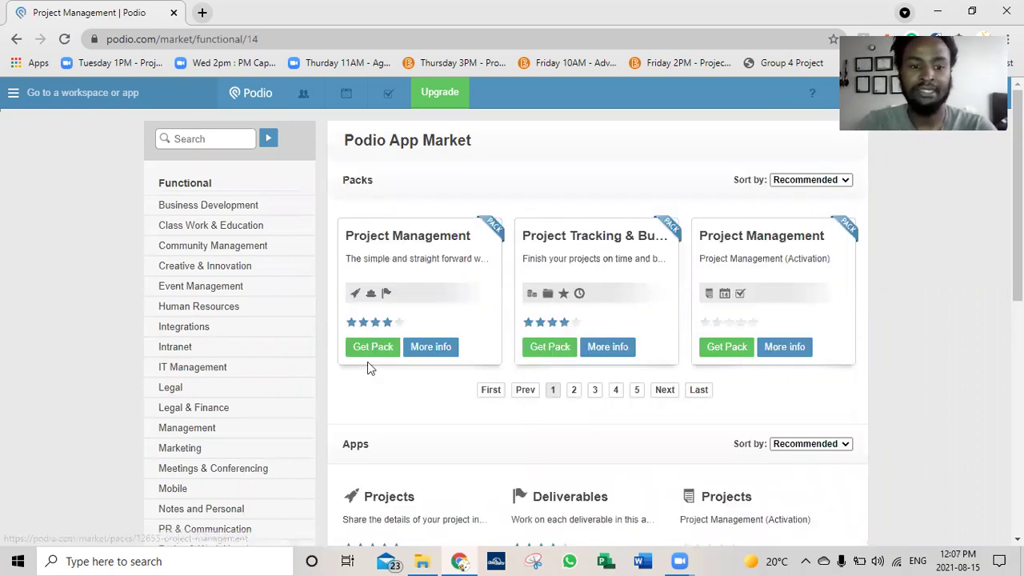
Install the first recommended Project Management pack into the House Renovation space and view the installed pack.
scroll(369, 360, down, 1)
scroll(420, 279, up, 1)
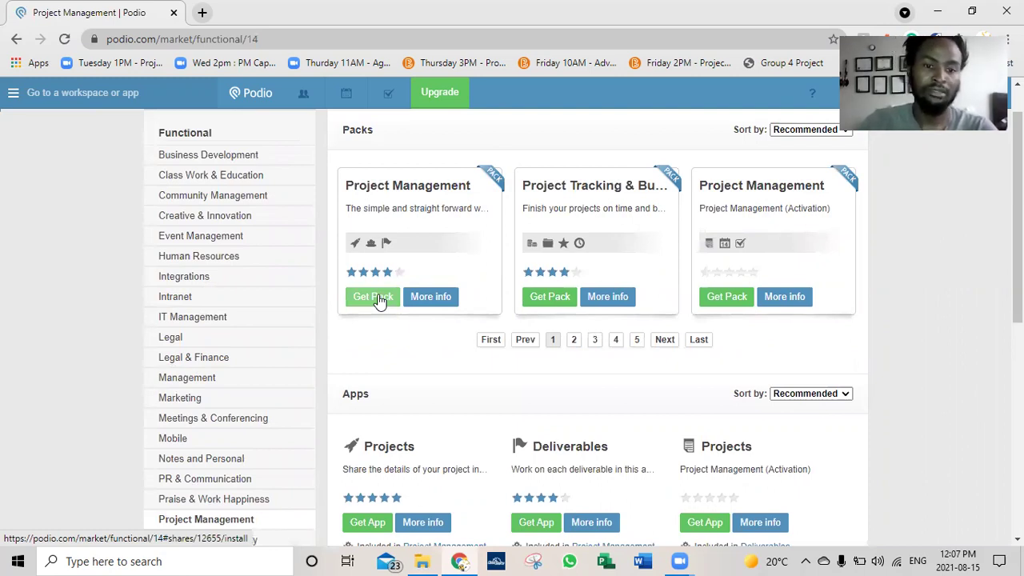
click(379, 298)
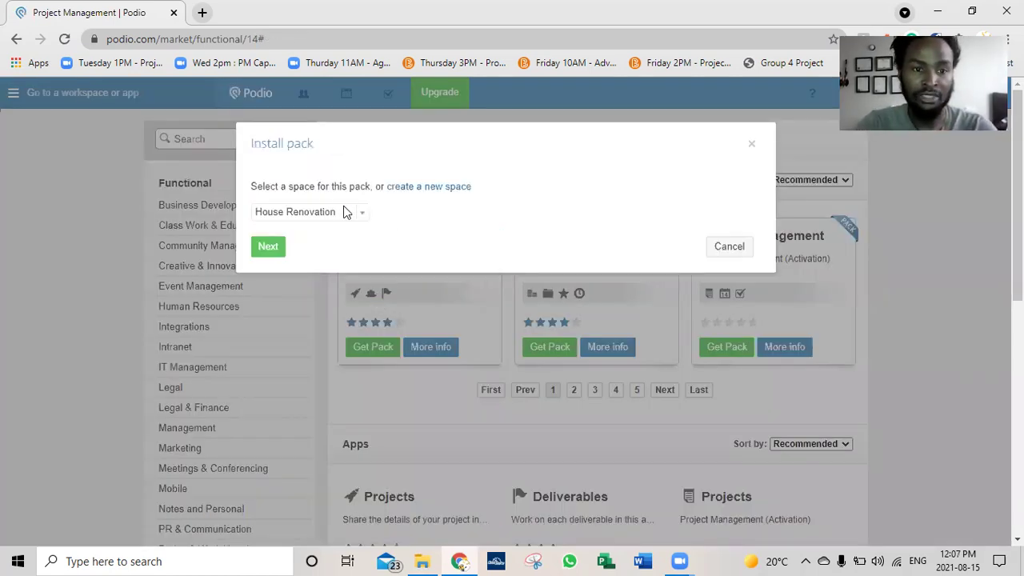
click(357, 216)
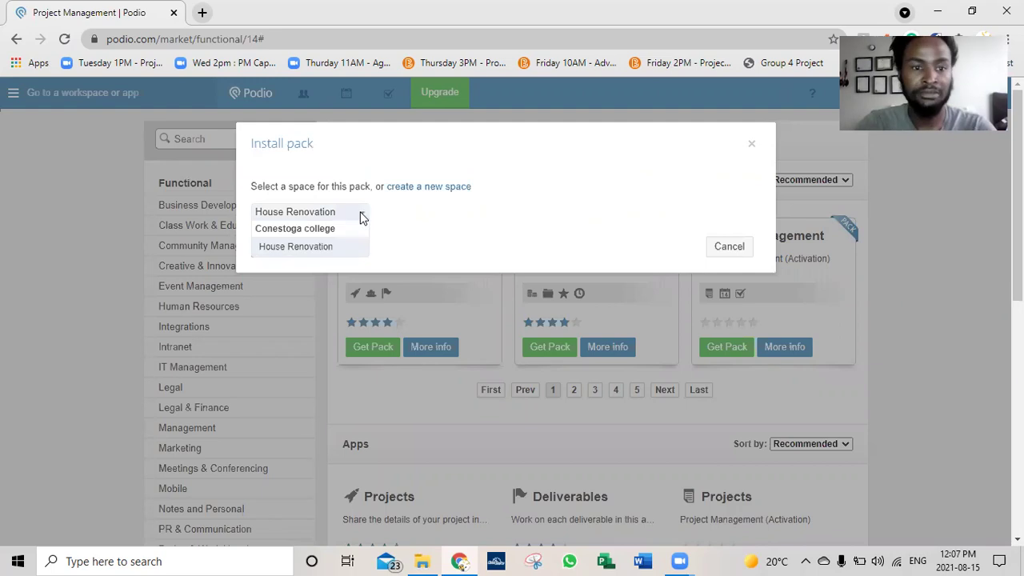
click(301, 213)
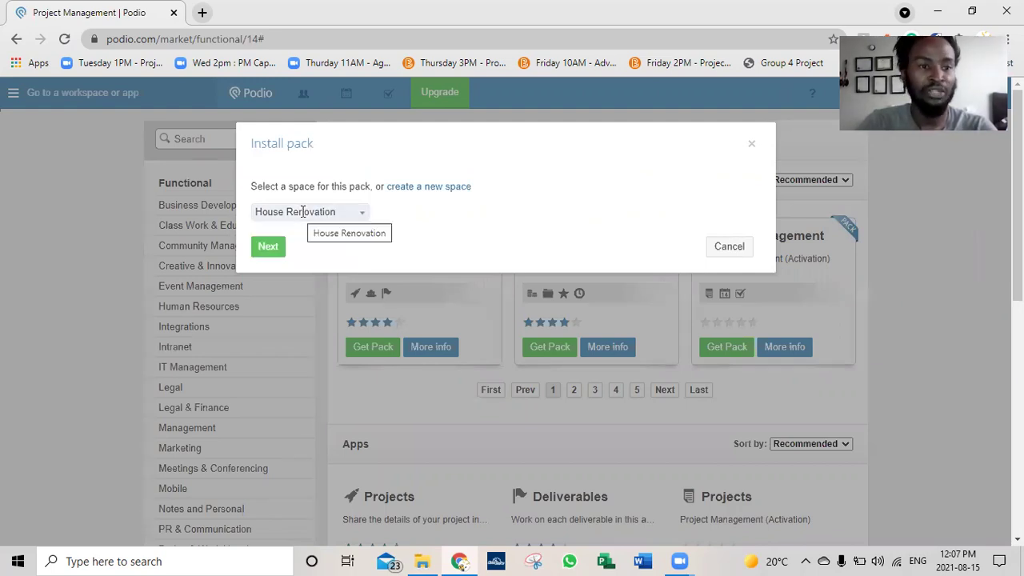
click(272, 248)
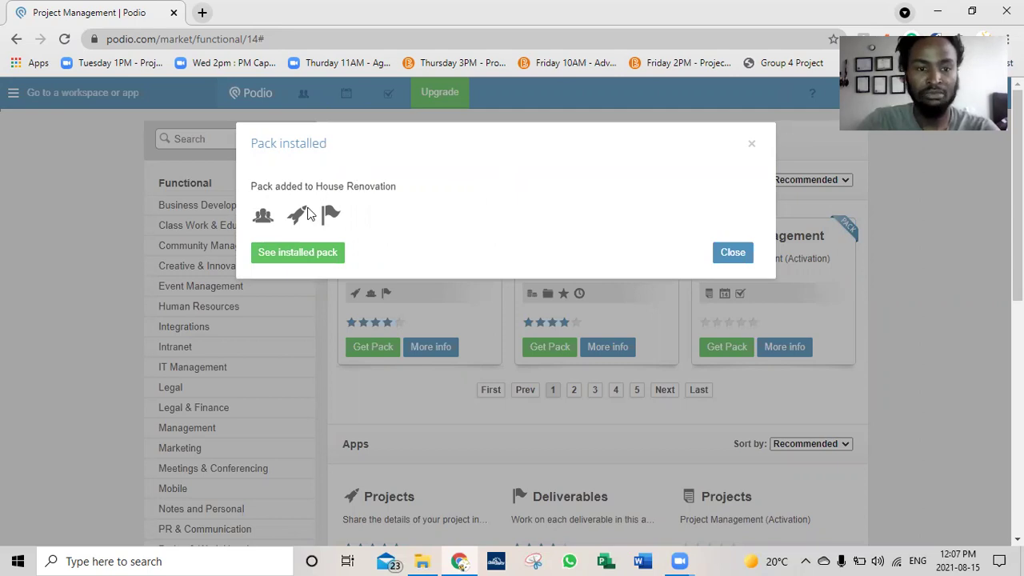
click(323, 264)
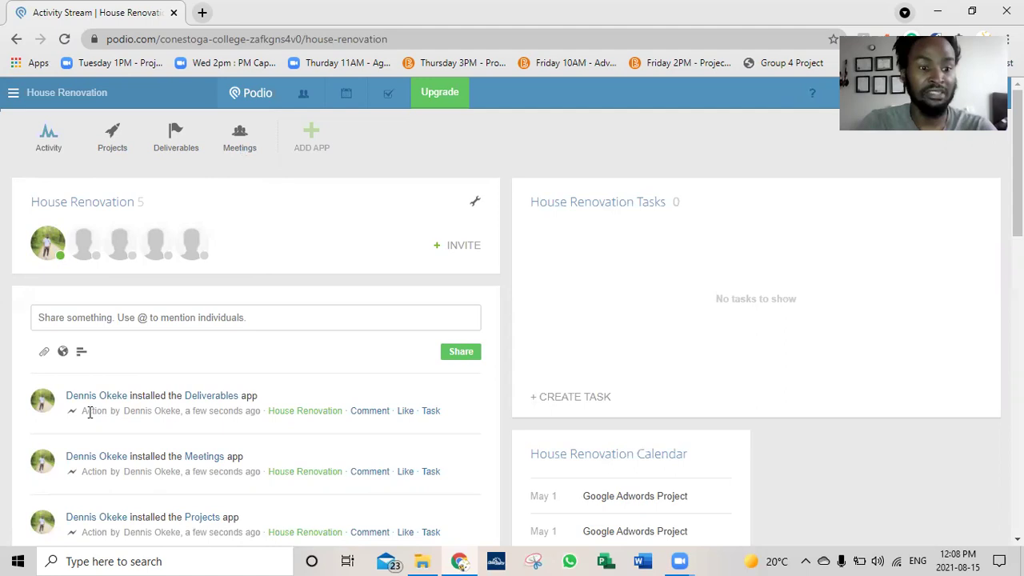
Add a new project in the workspace's Projects app and name it Exterior Development.
scroll(118, 412, down, 2)
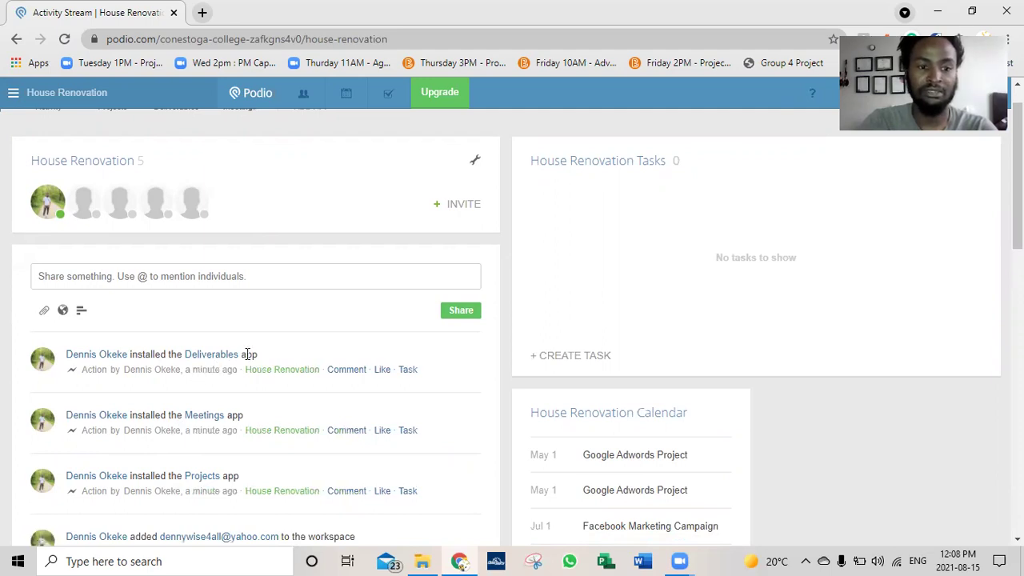
scroll(99, 174, up, 1)
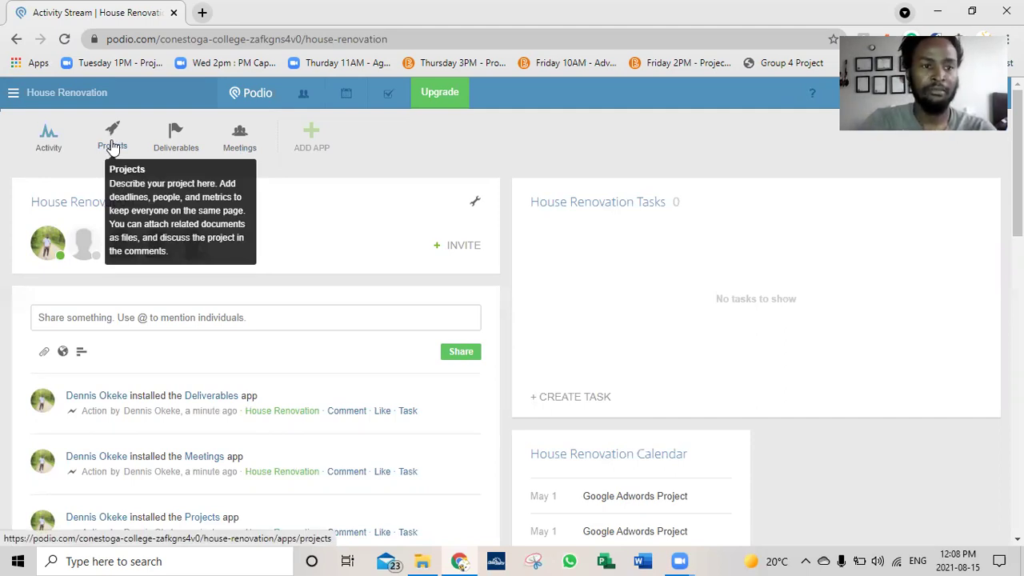
click(113, 146)
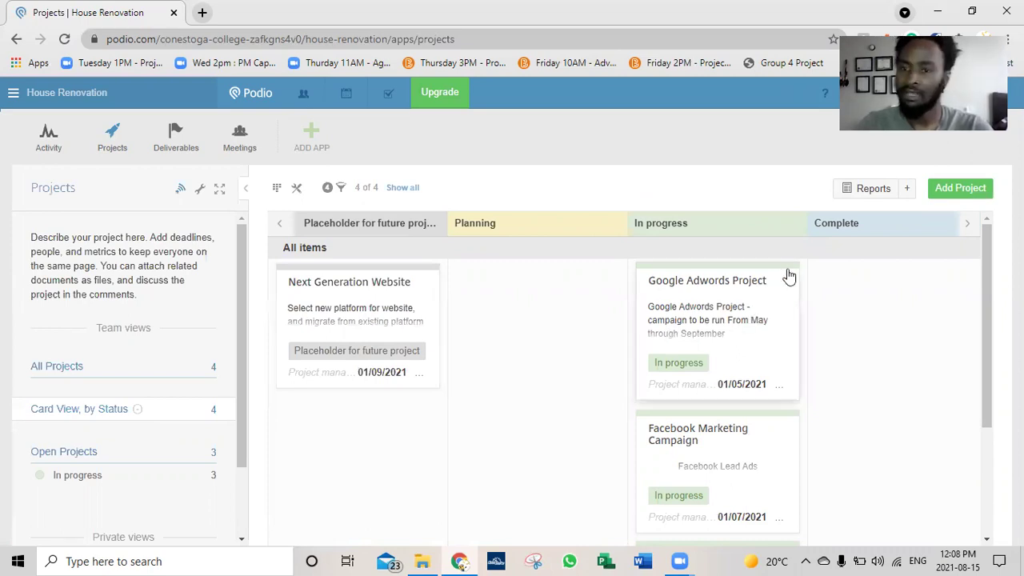
click(954, 188)
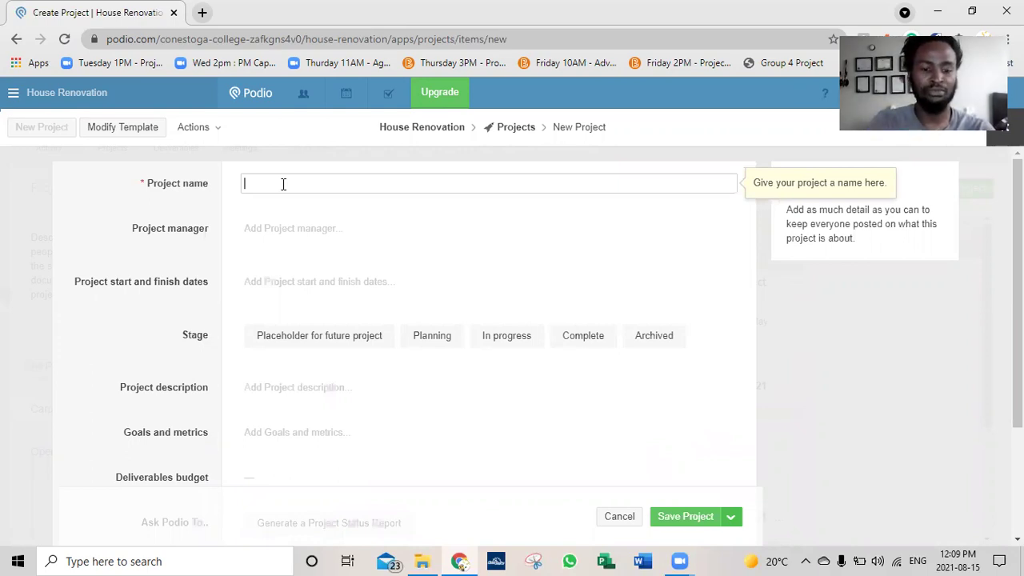
text(Exterior Development)
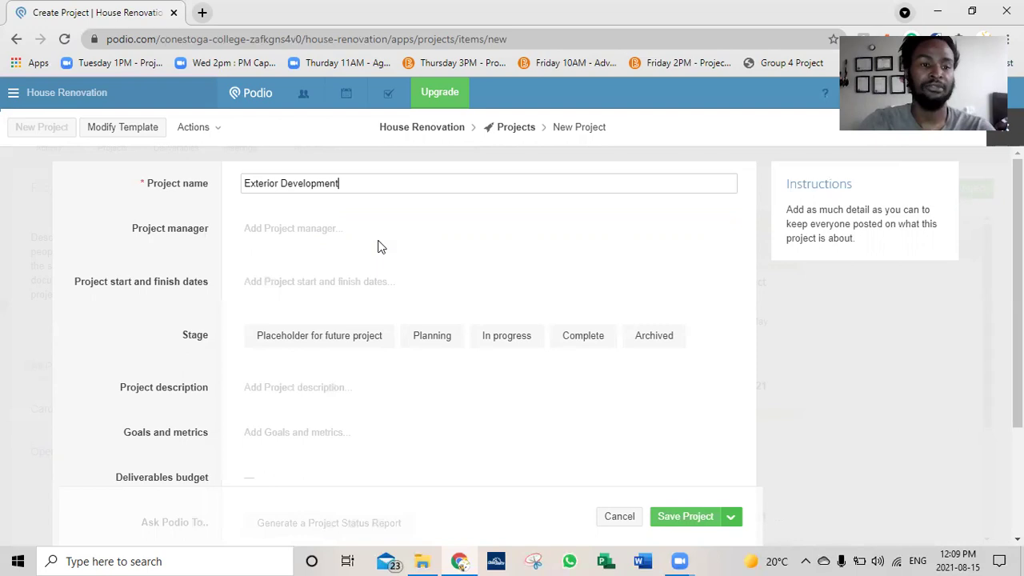
Assign the workspace creator, the first suggested person, as project manager of Exterior Development.
click(301, 242)
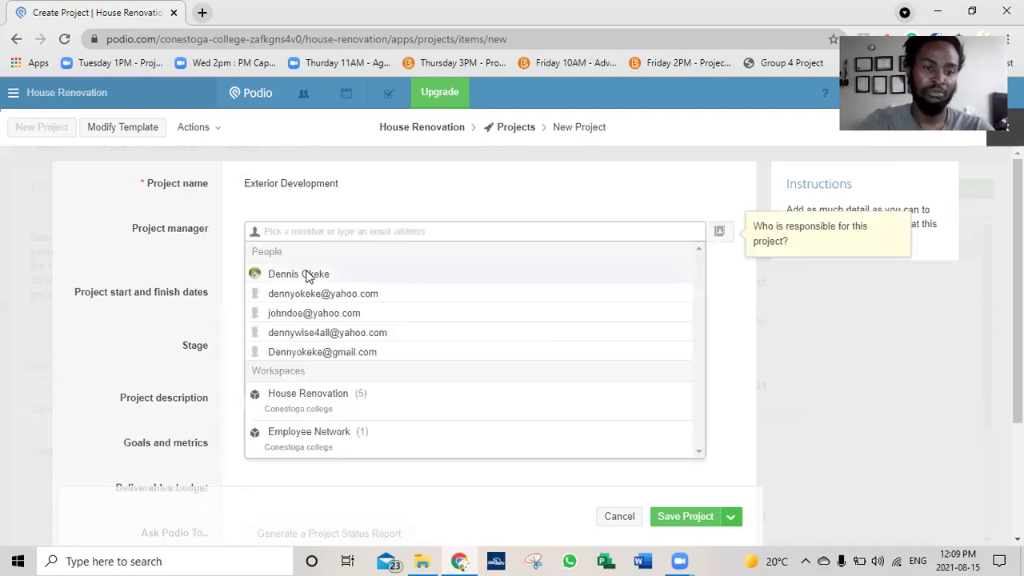
click(306, 276)
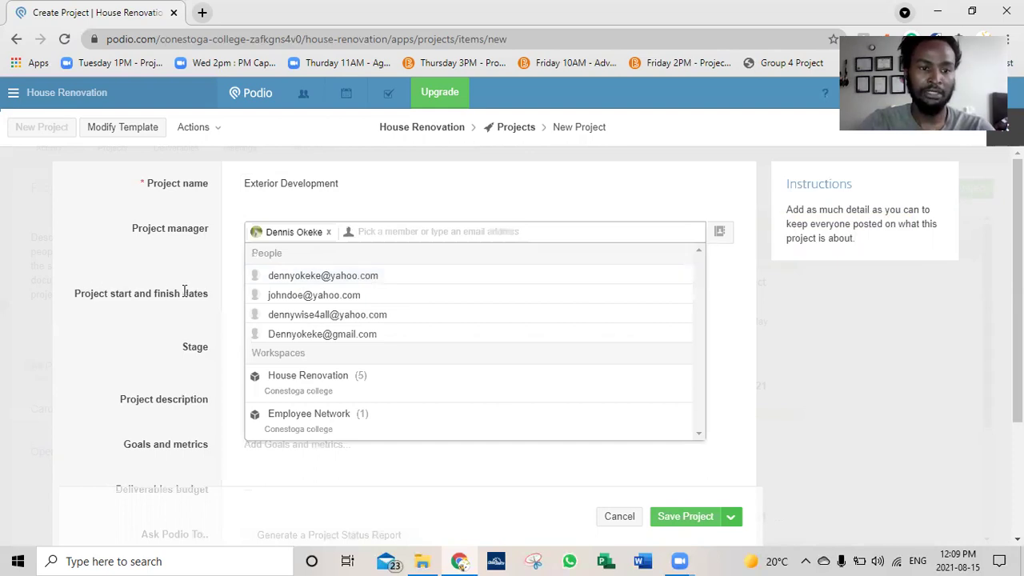
click(120, 301)
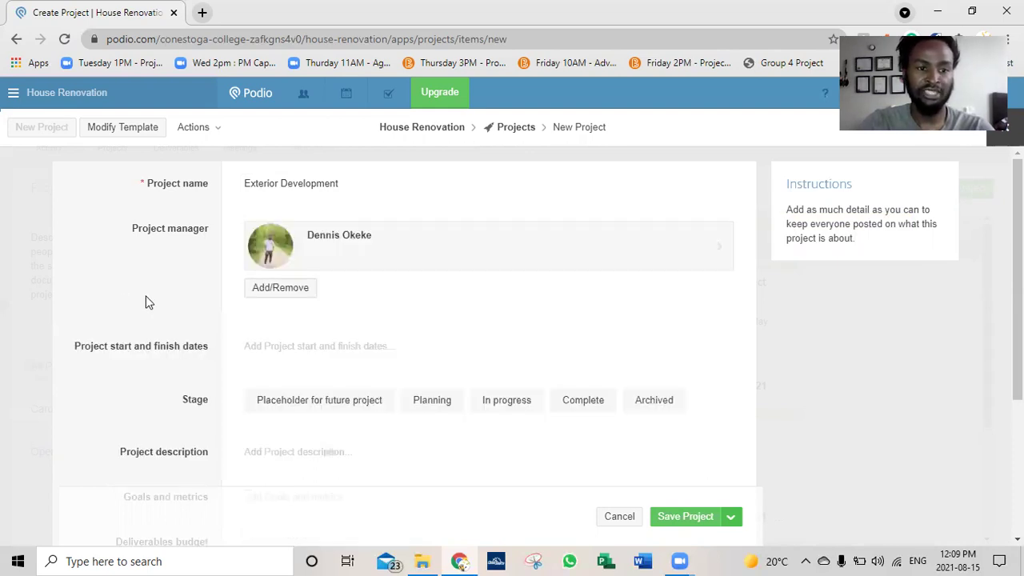
Set the Exterior Development project's start date to 16/08/2021 and its finish date to 12/09/2021.
click(270, 346)
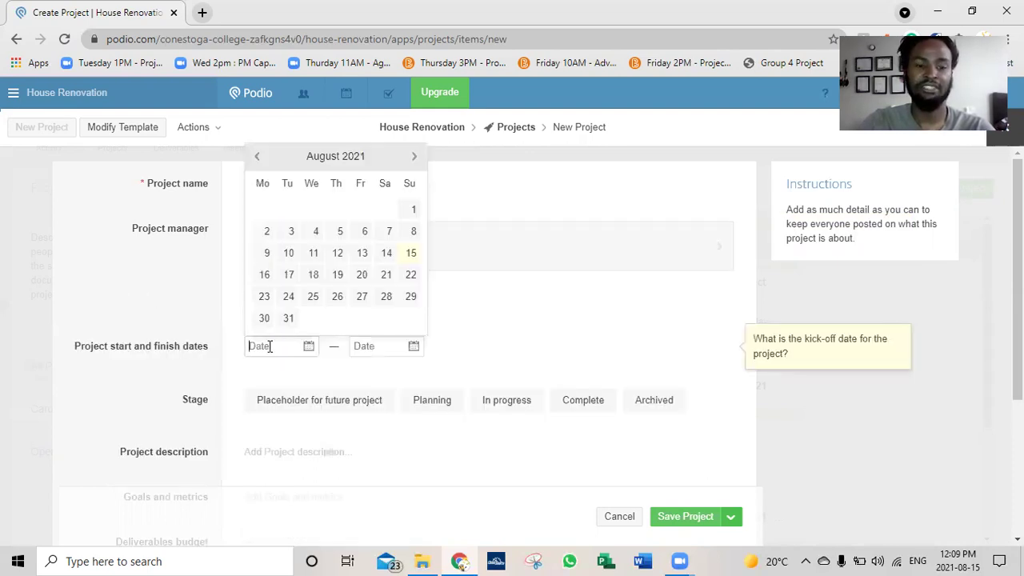
click(265, 276)
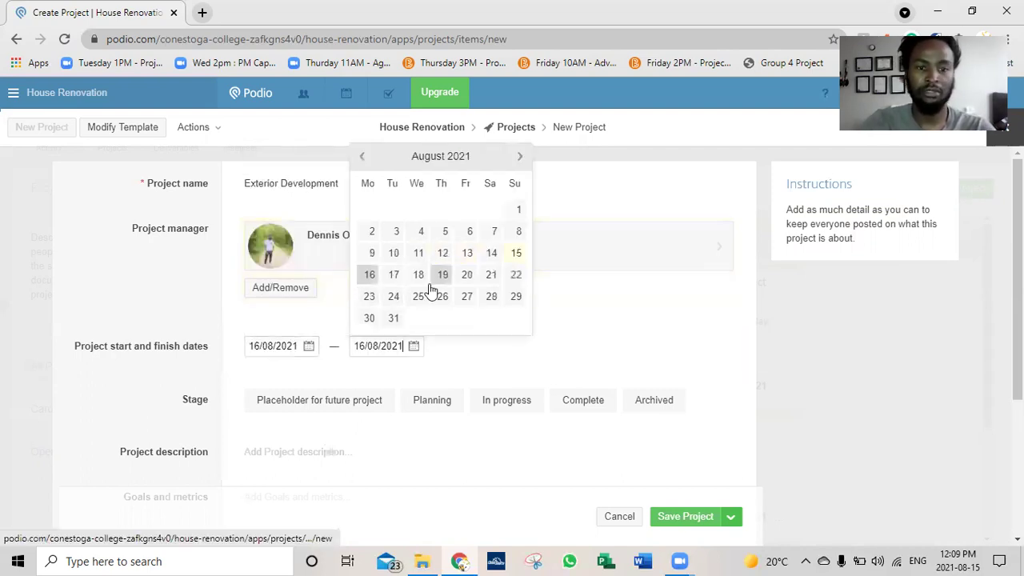
click(520, 156)
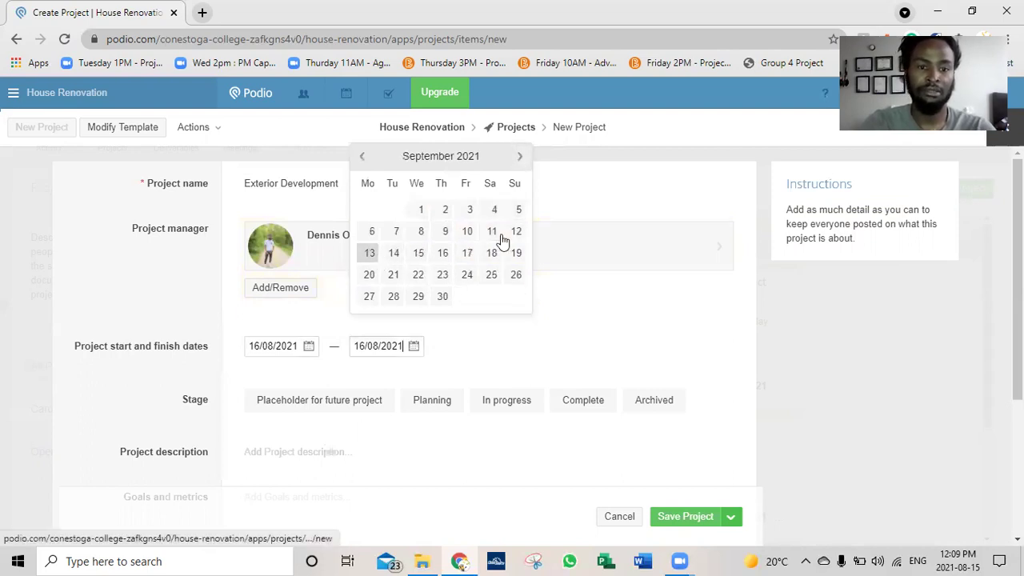
click(516, 233)
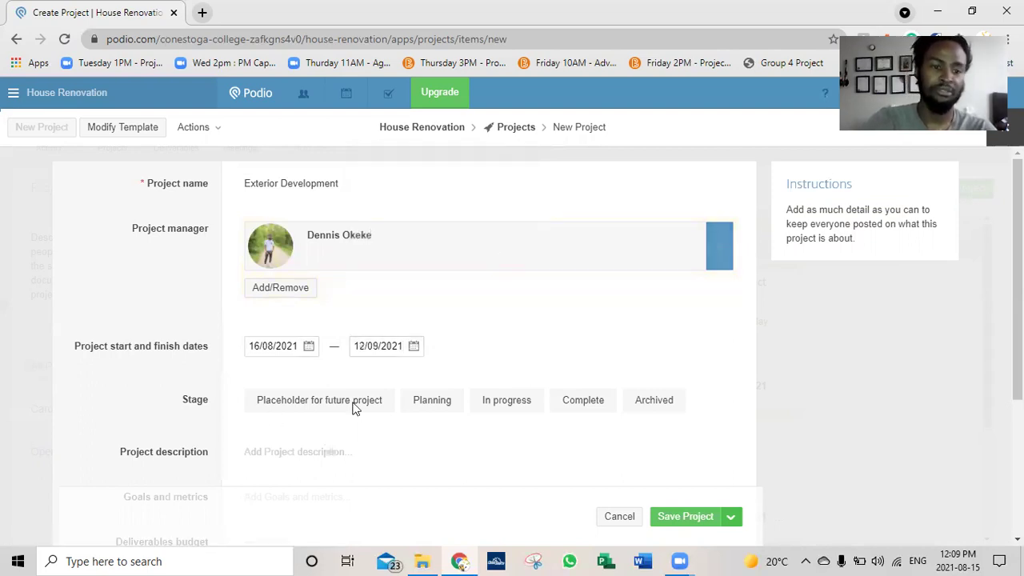
Set the stage of the Exterior Development project to Planning.
click(298, 401)
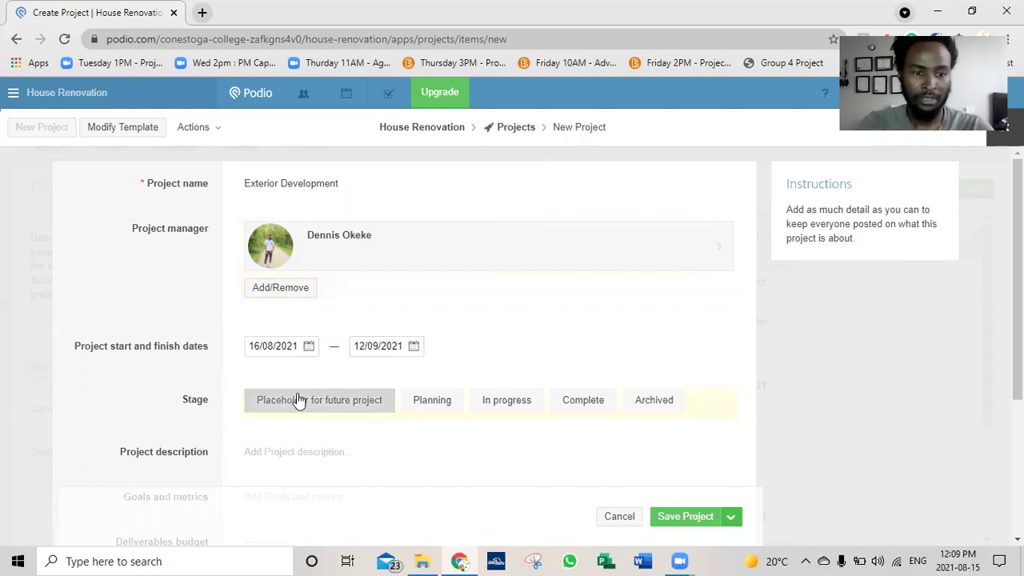
scroll(293, 384, down, 1)
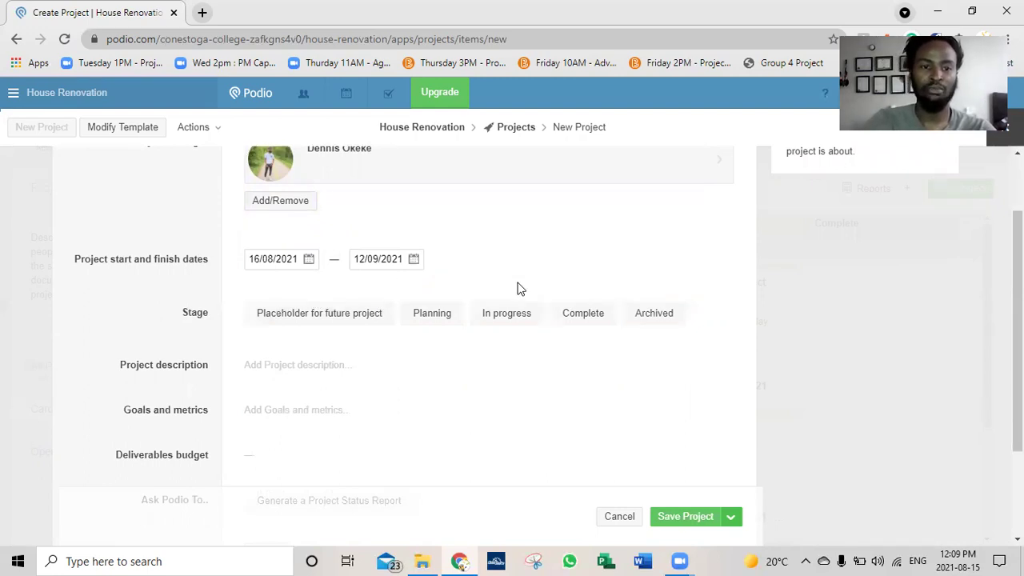
scroll(517, 288, up, 1)
scroll(517, 288, up, 1)
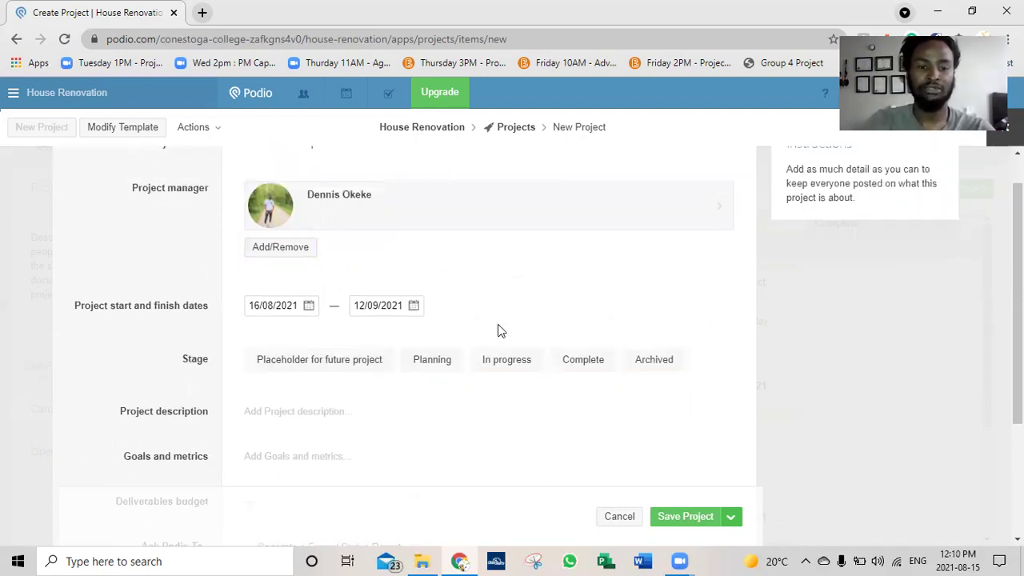
click(436, 362)
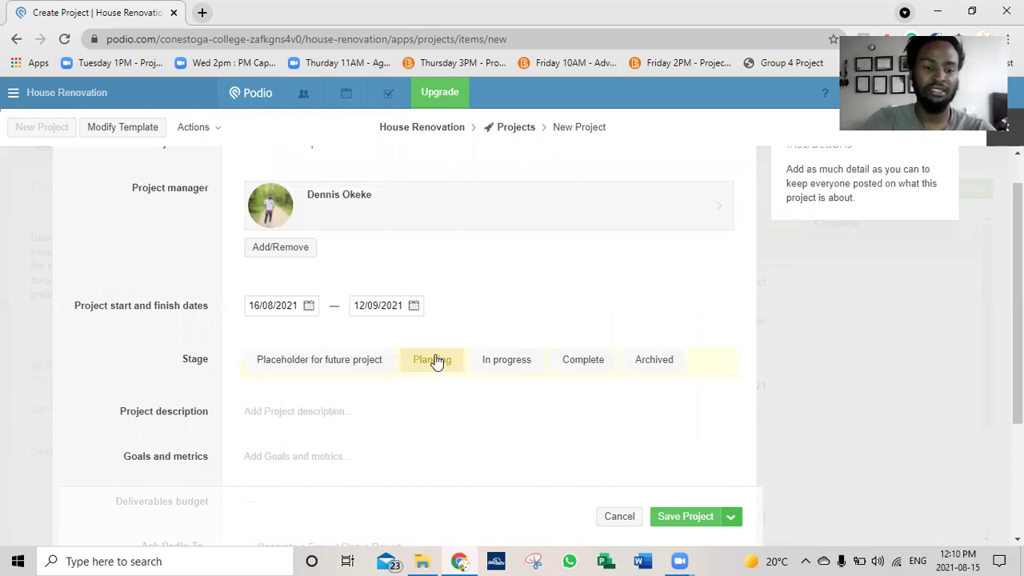
click(222, 375)
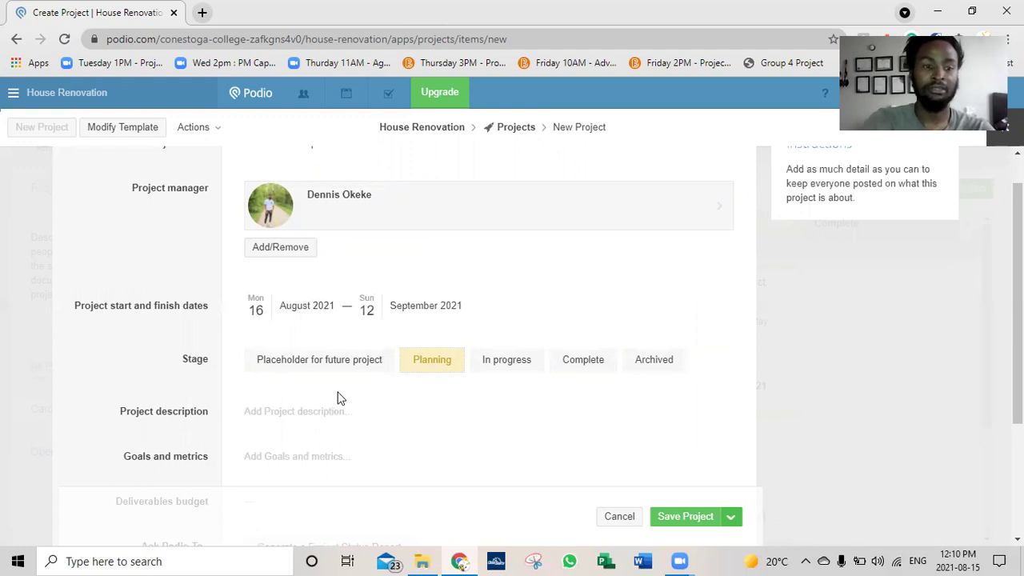
Enter "Develop the exterior parts of the house" as the project description.
click(273, 417)
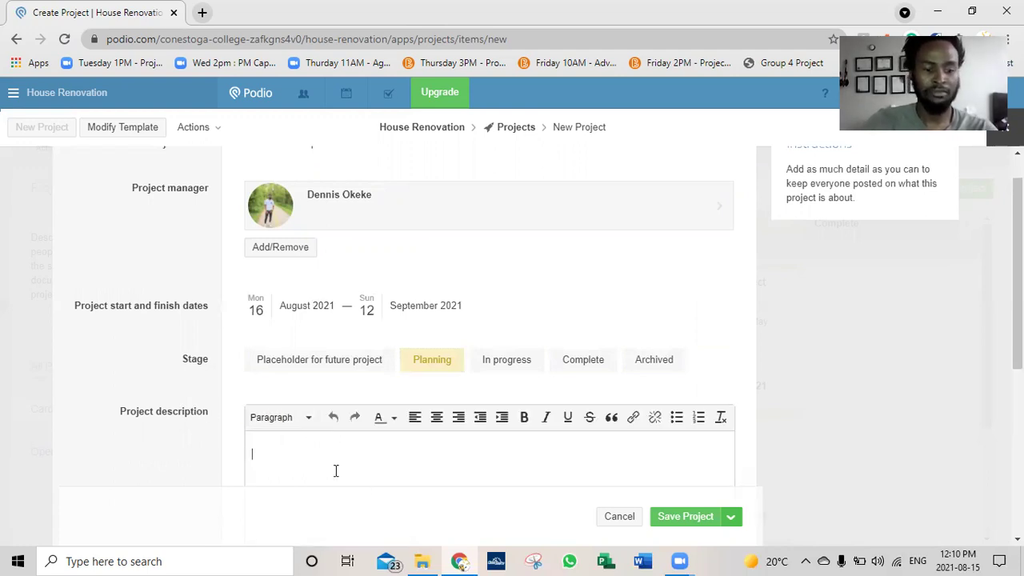
text(Deve)
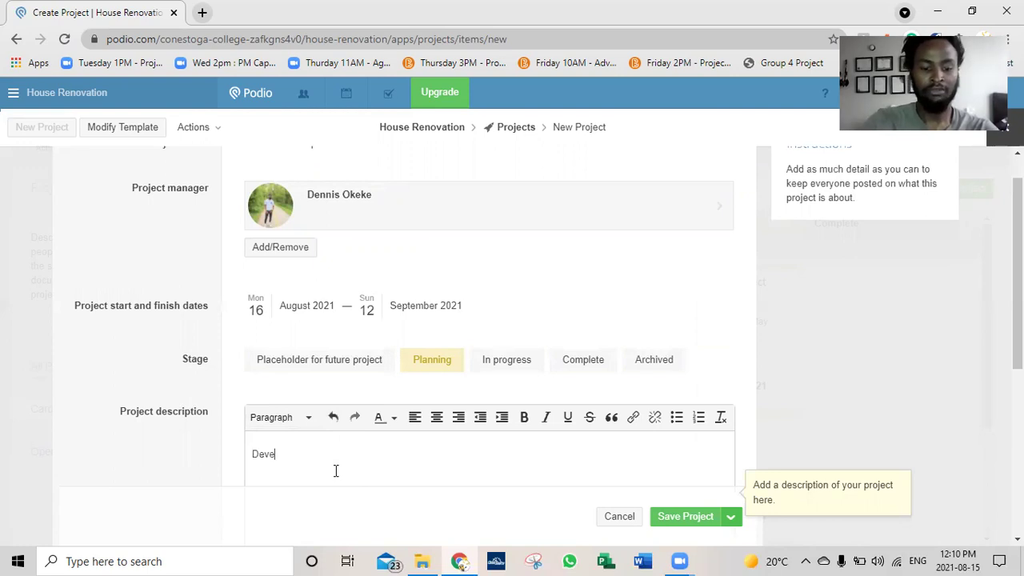
text(lop the exterior)
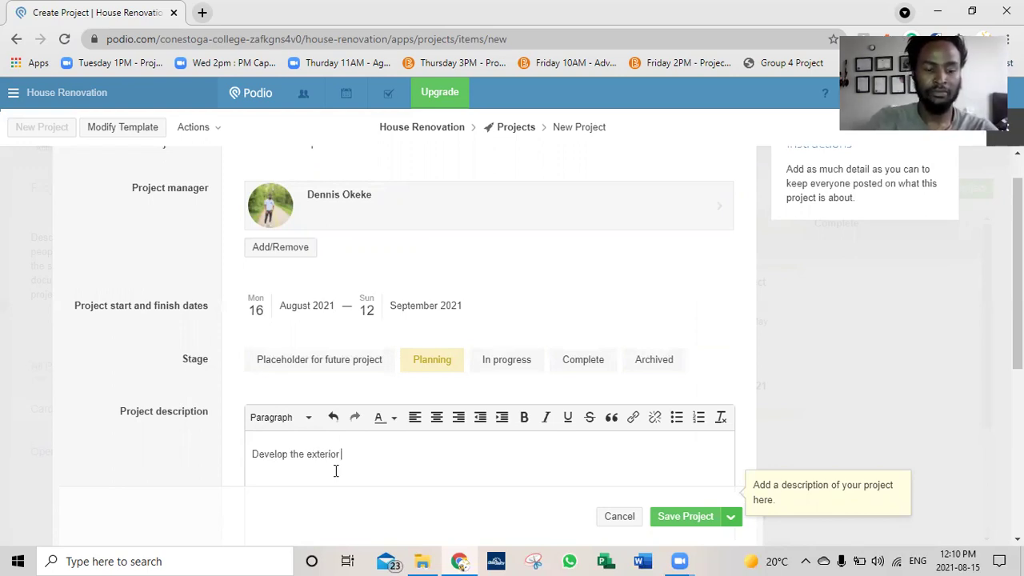
text( pa)
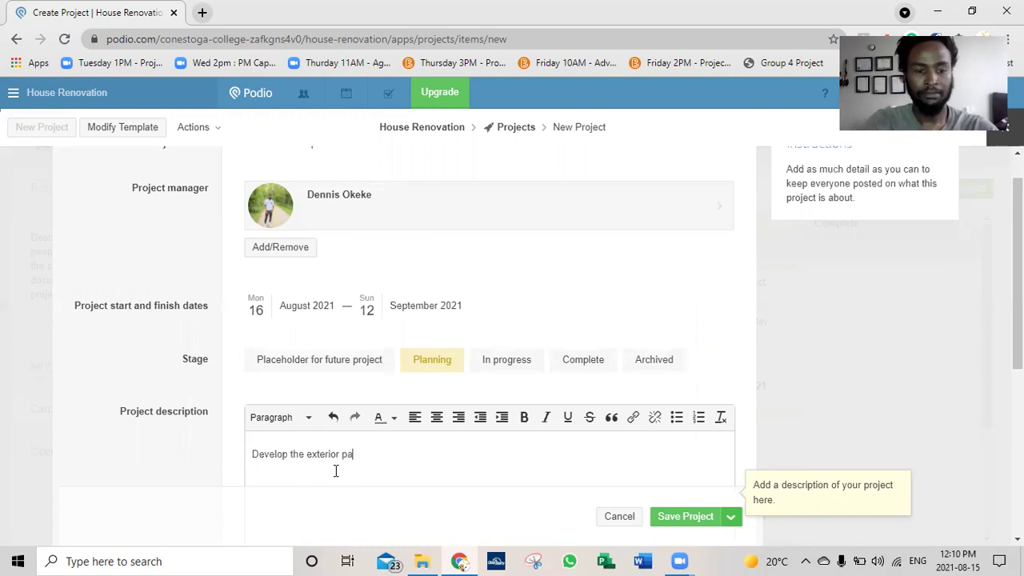
text(rts )
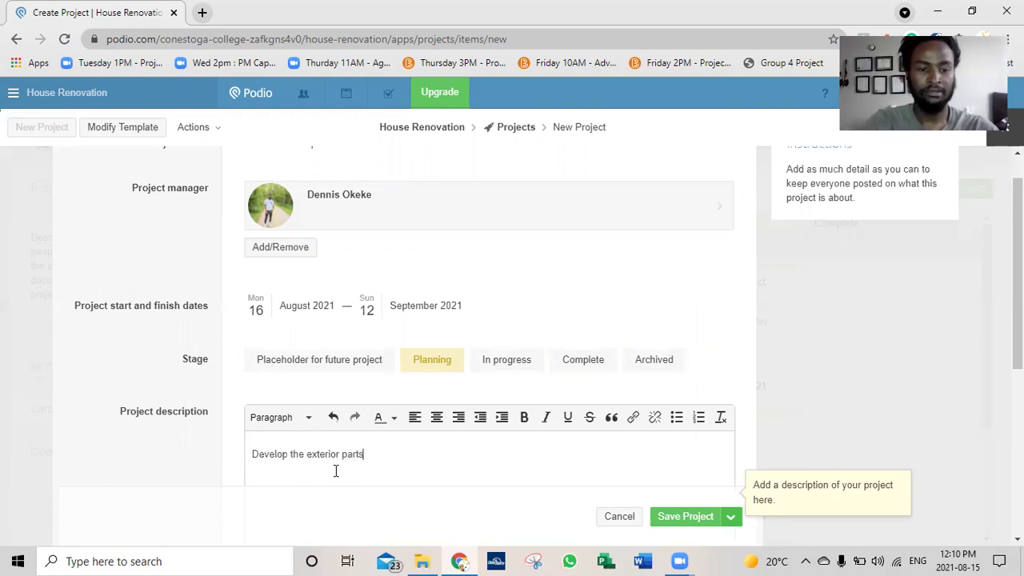
text(of the house)
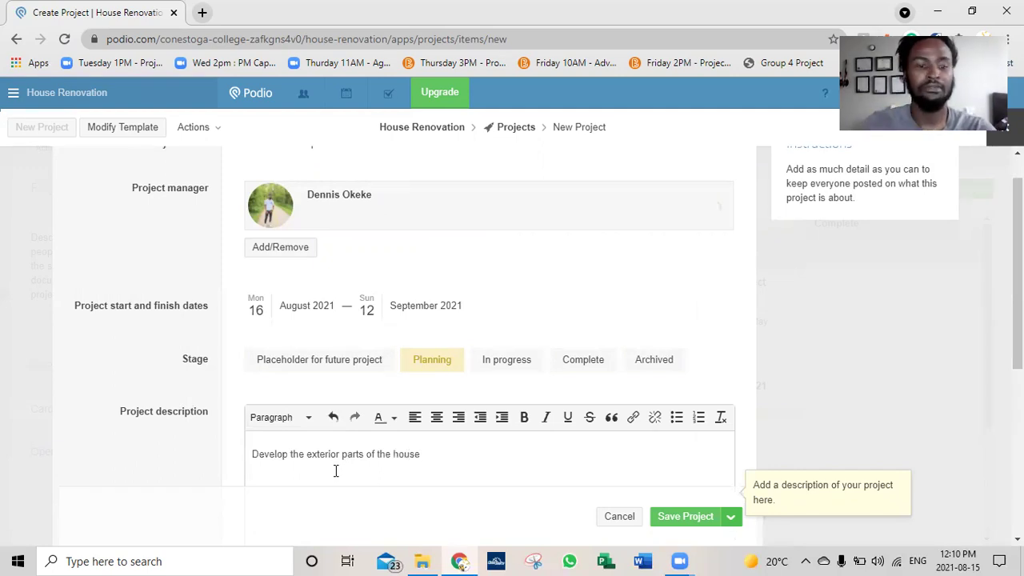
Save the Exterior Development project and look over the saved item.
scroll(204, 456, down, 4)
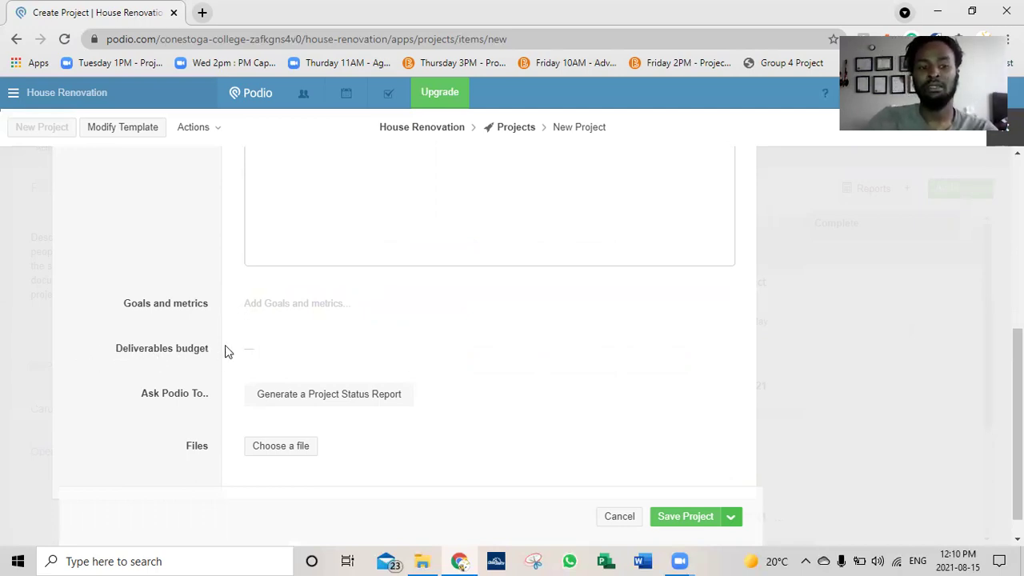
mouse_move(260, 354)
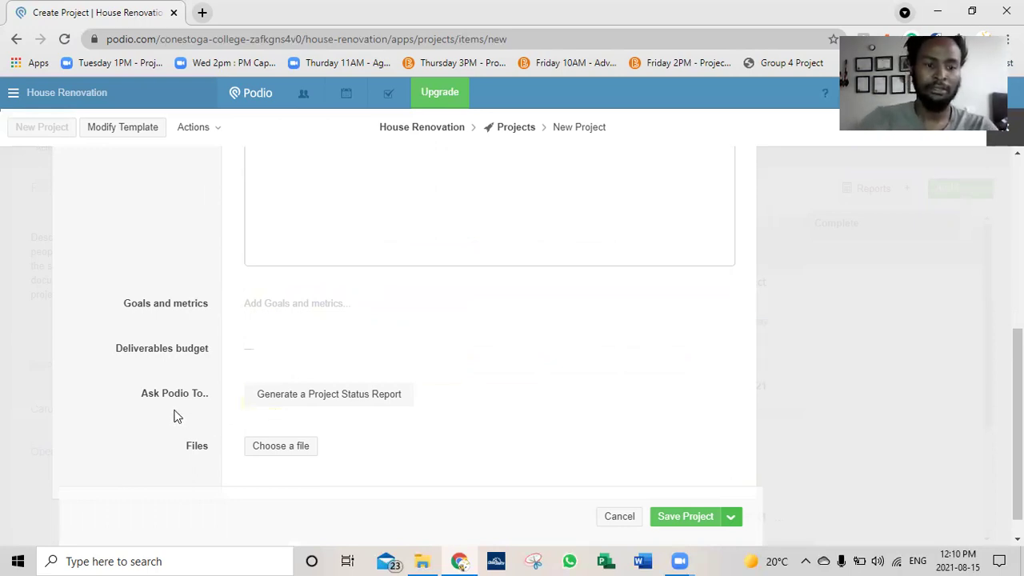
click(699, 518)
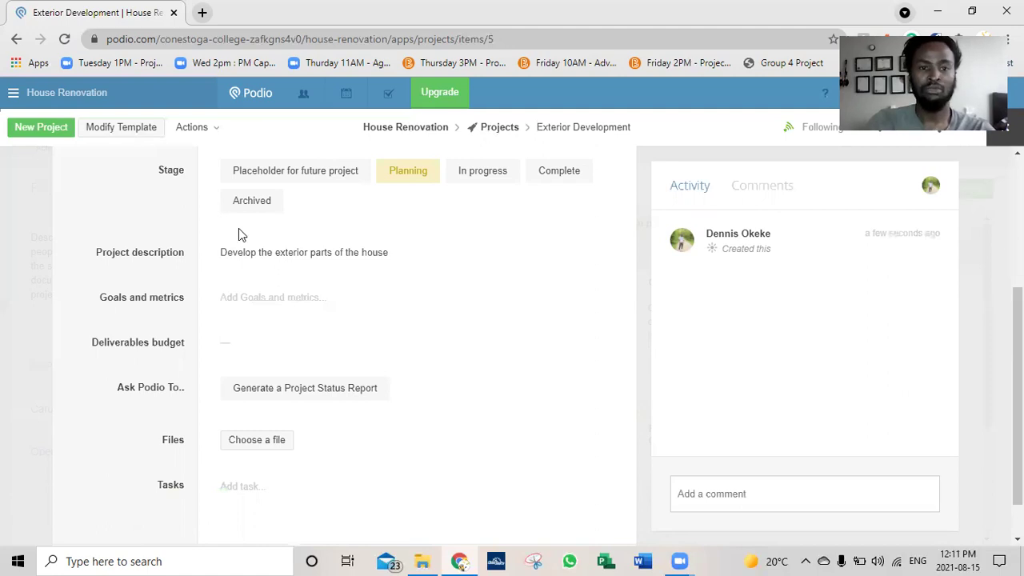
scroll(385, 138, up, 3)
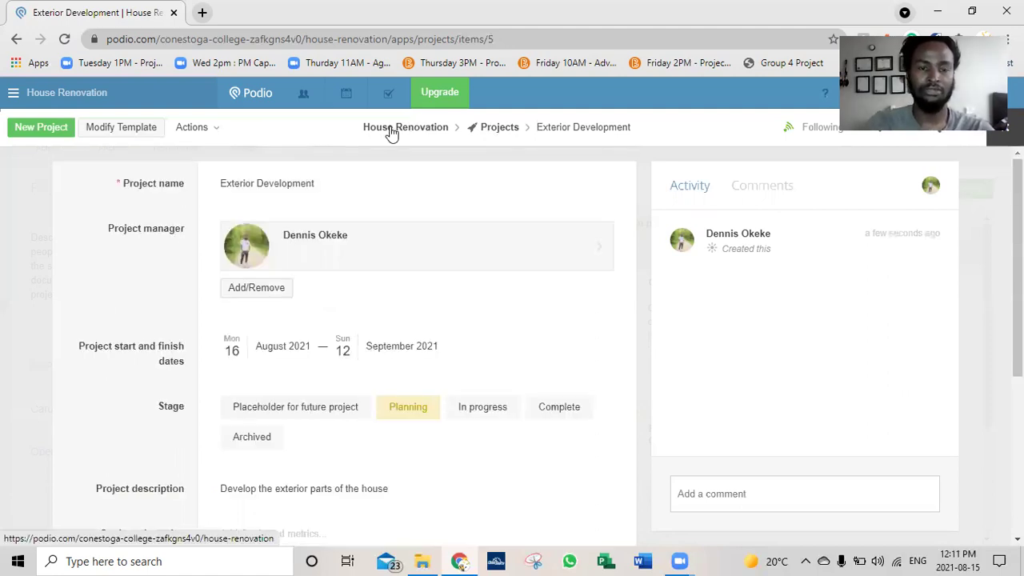
Return to the House Renovation workspace and open its Deliverables app to view the card board.
click(392, 134)
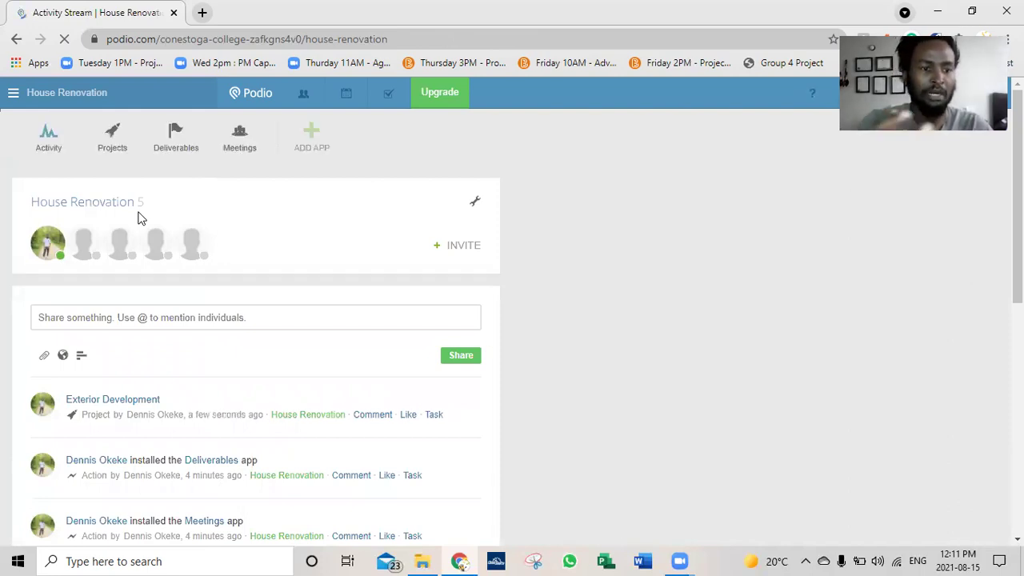
click(175, 138)
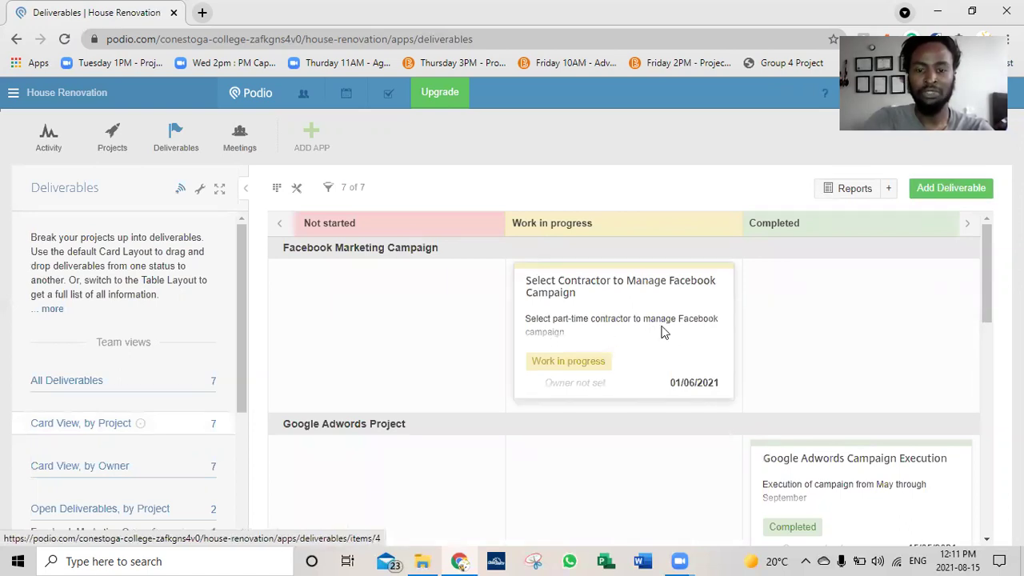
scroll(736, 341, down, 1)
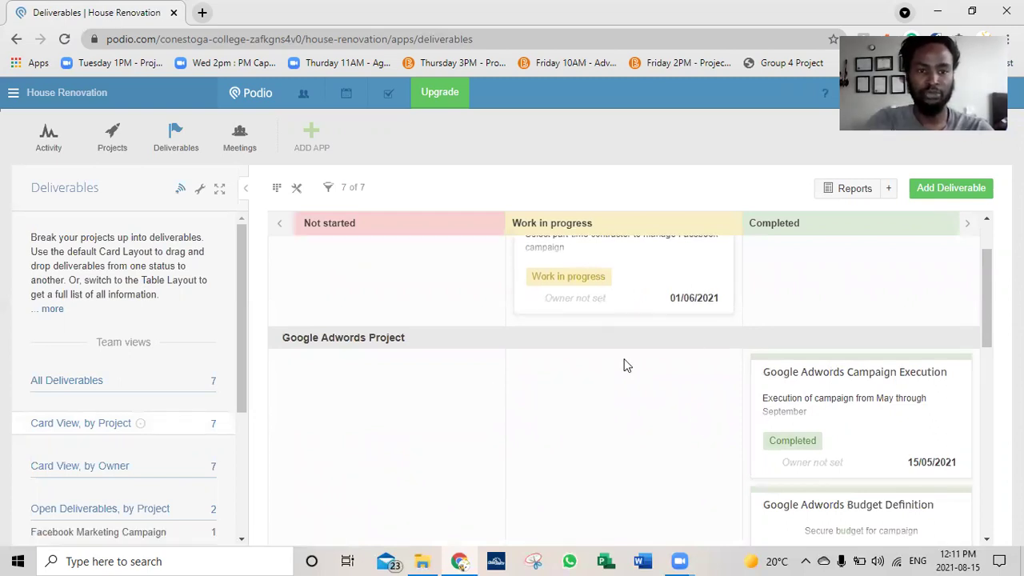
scroll(658, 372, up, 1)
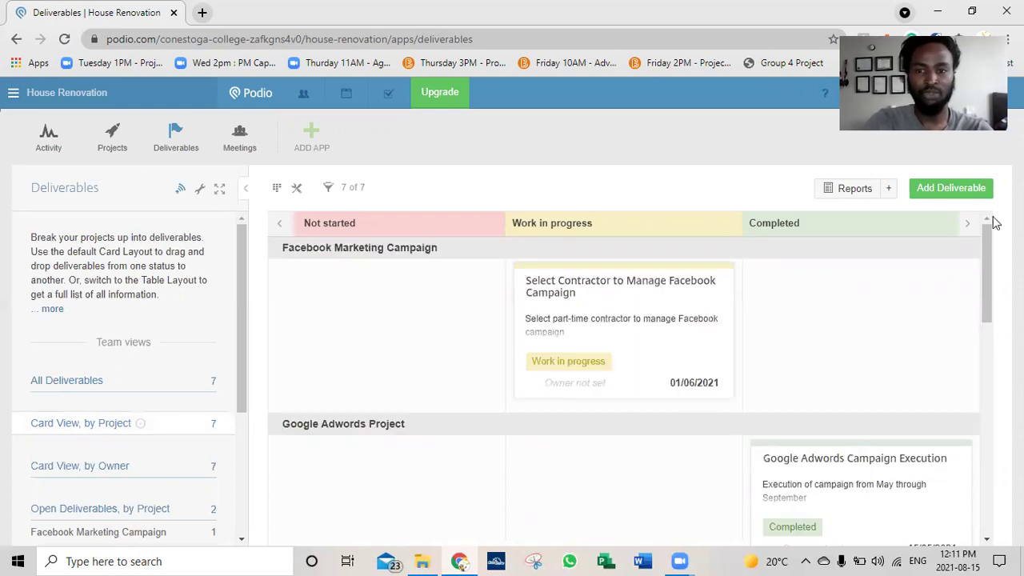
Add a new deliverable titled "Build a fence".
click(968, 189)
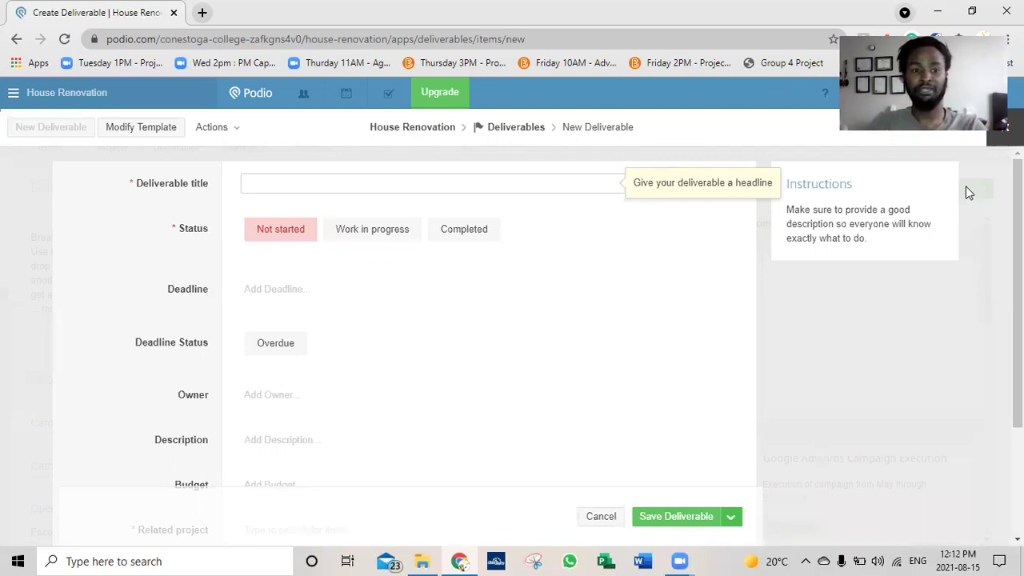
text(Buil)
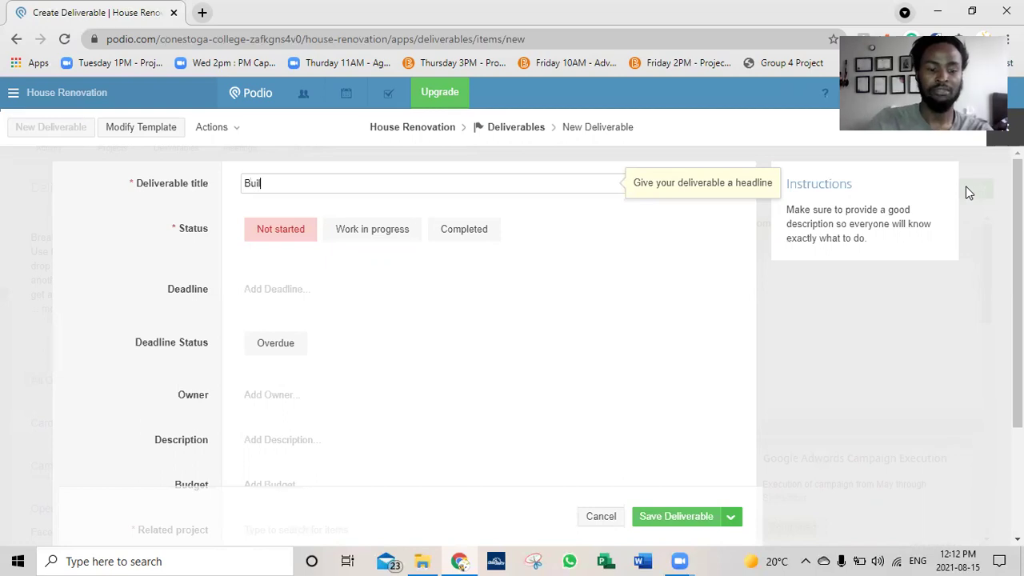
text(d a )
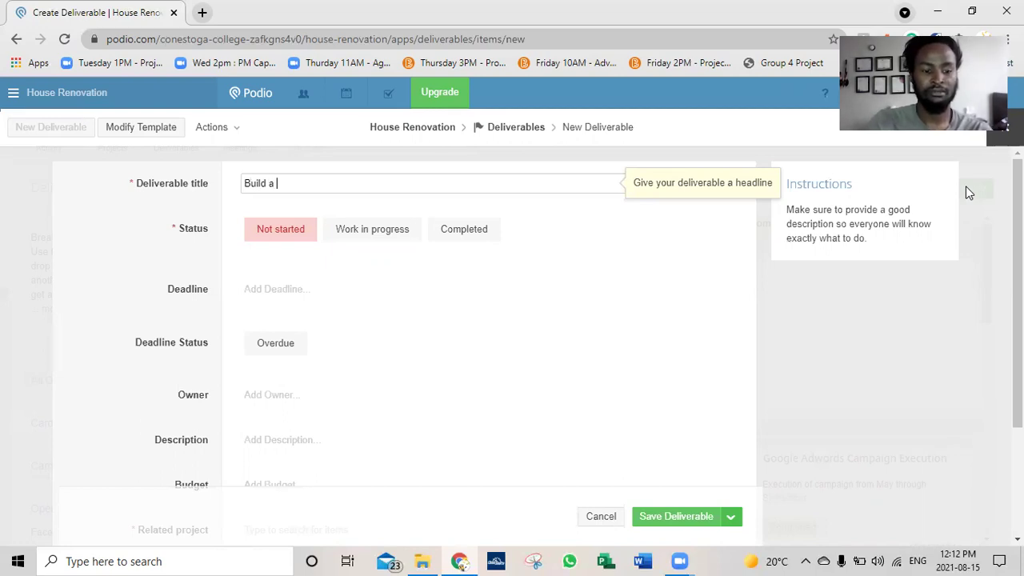
text(fence)
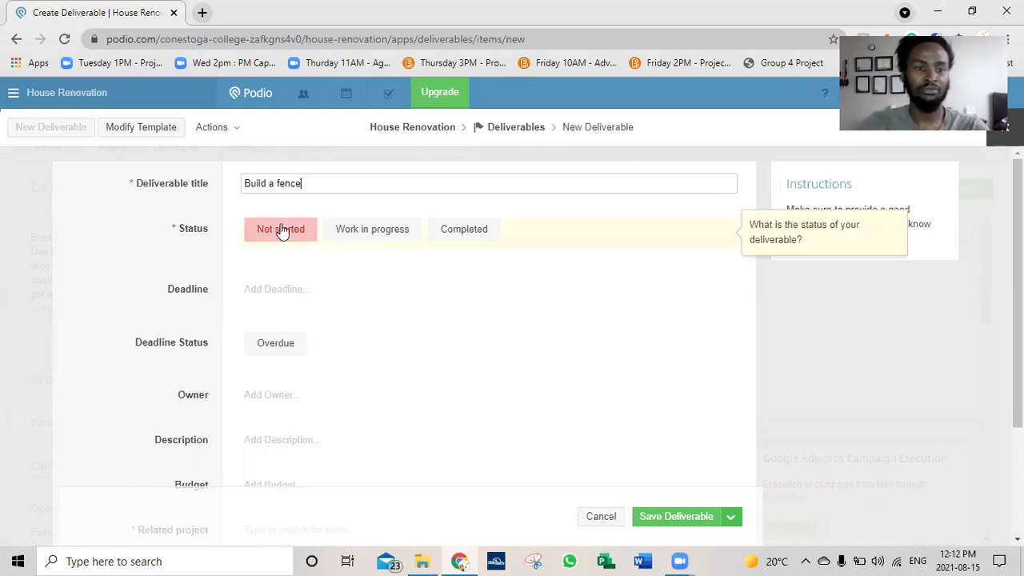
Set the deadline of the Build a fence deliverable to 30/08/2021 at 14:00.
click(280, 293)
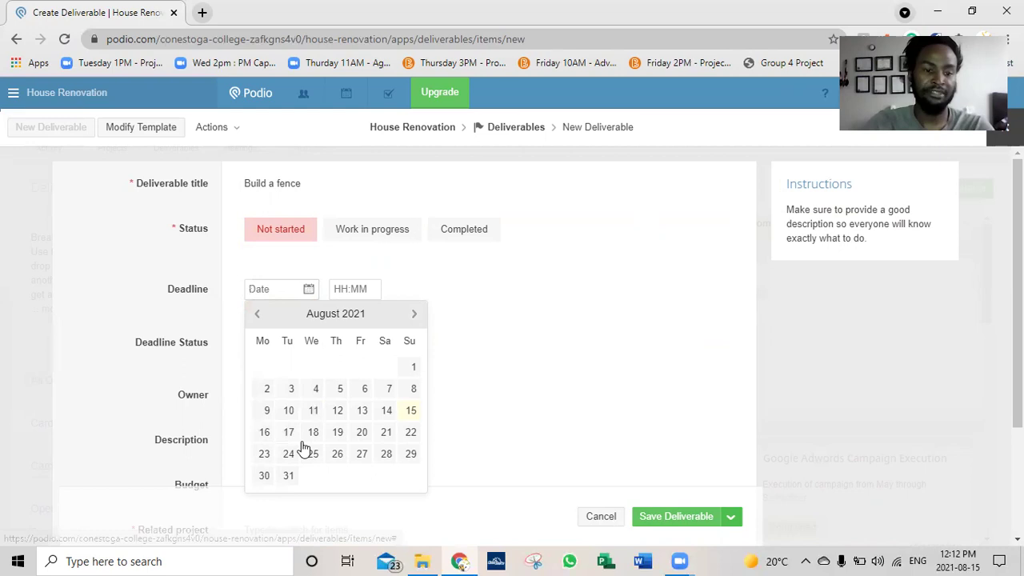
click(264, 477)
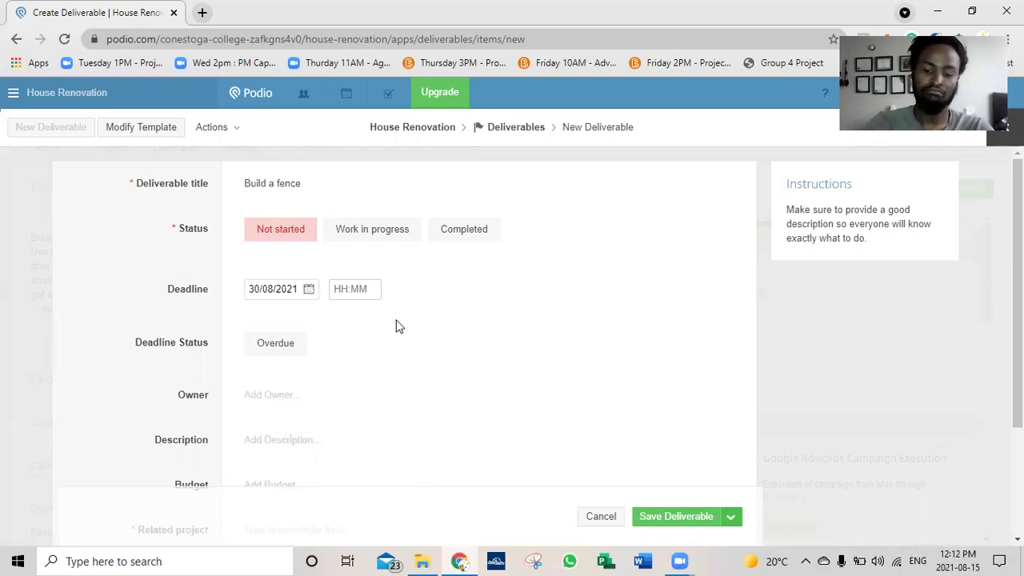
text(14:00)
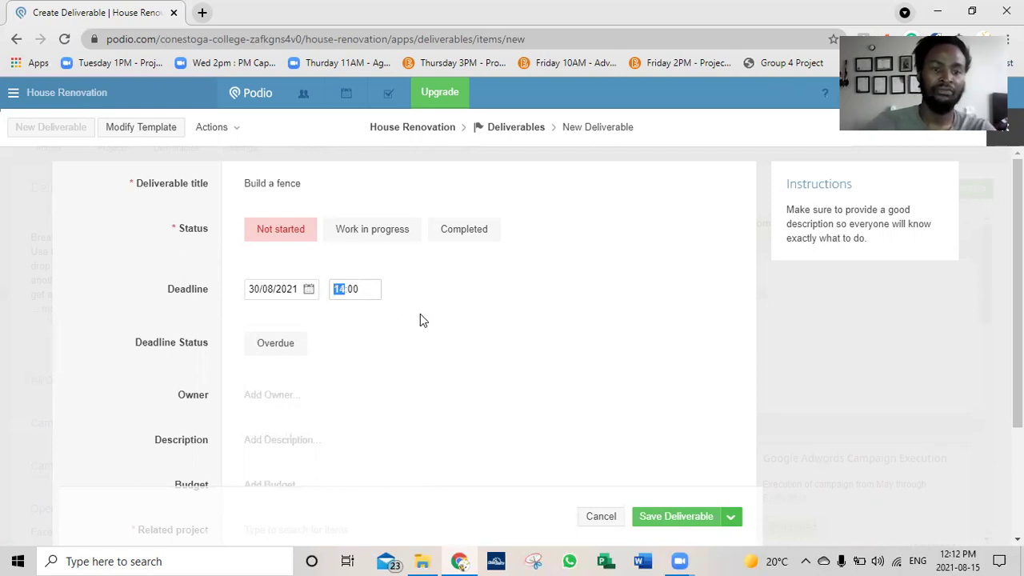
click(201, 326)
click(292, 342)
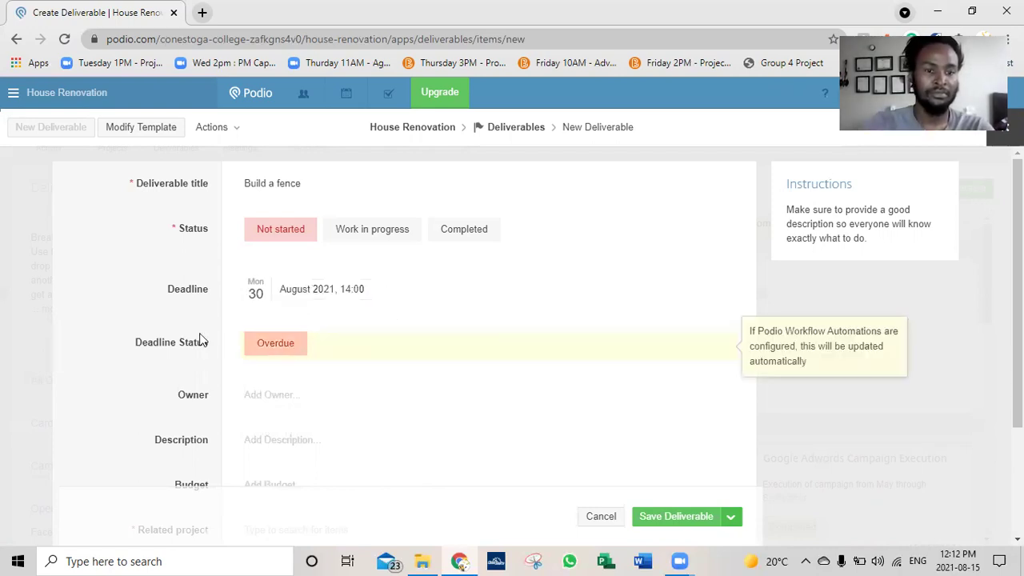
Assign the third and fourth suggested people as owners of the Build a fence deliverable.
click(261, 398)
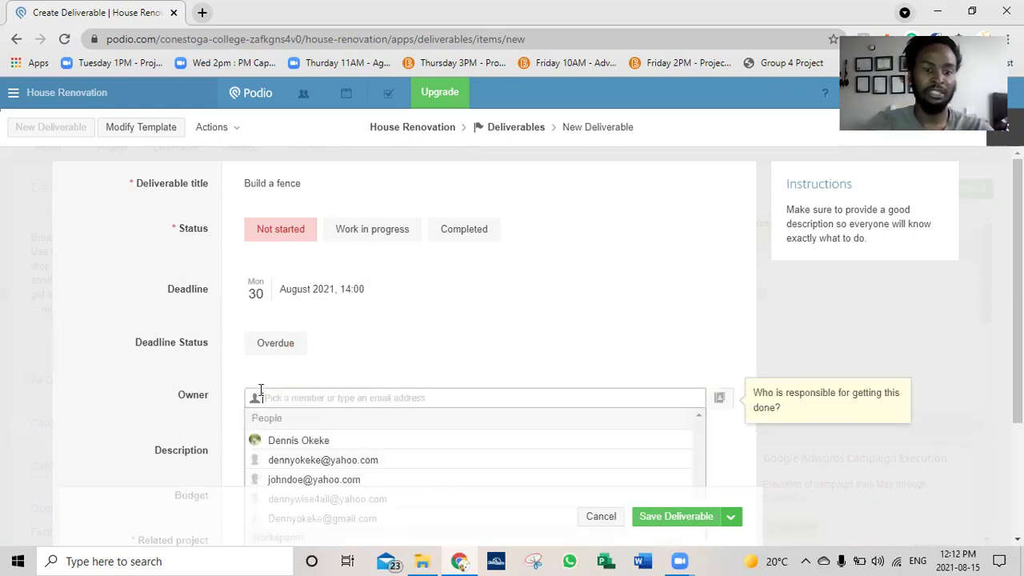
scroll(293, 391, down, 1)
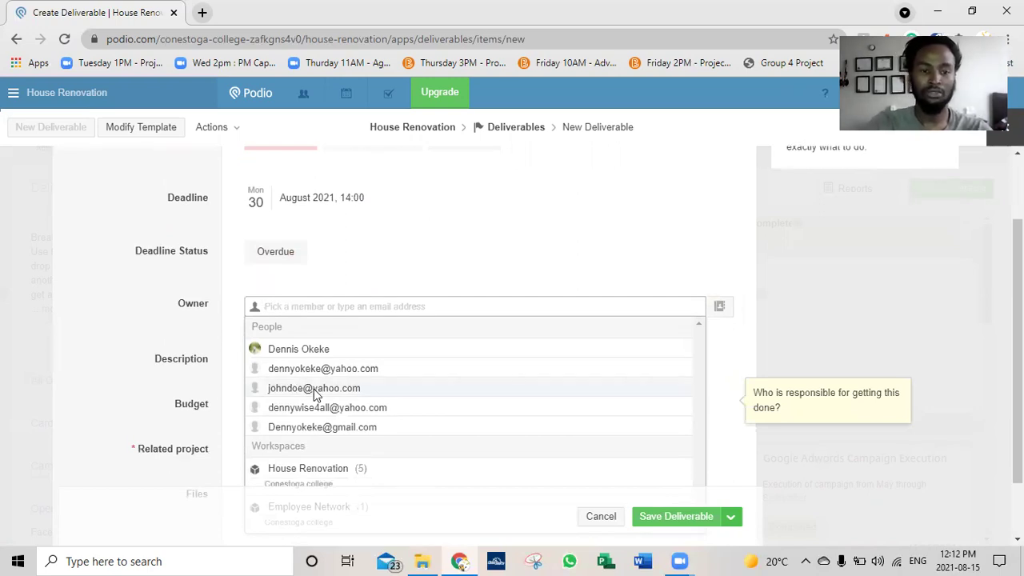
click(314, 389)
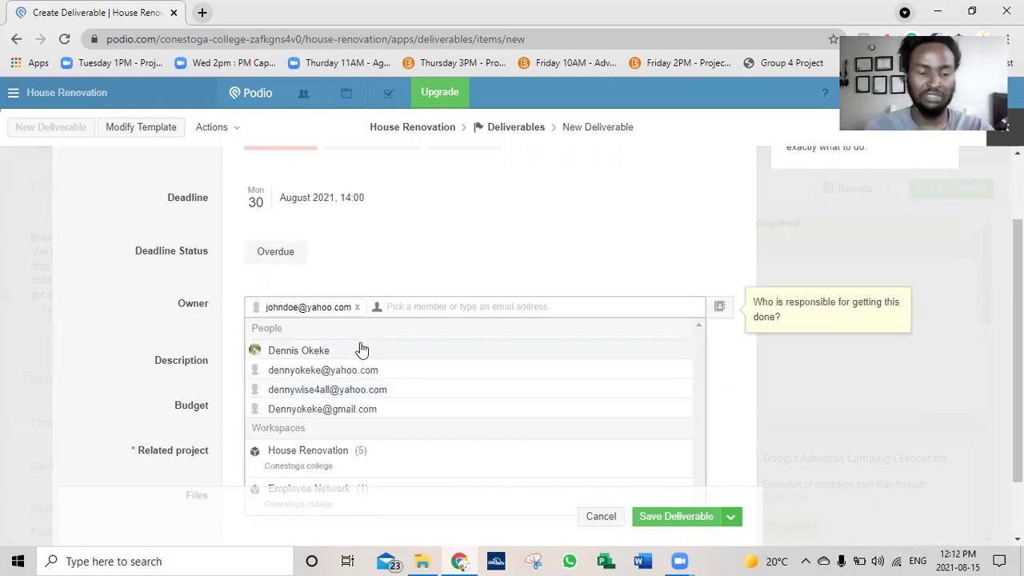
click(354, 390)
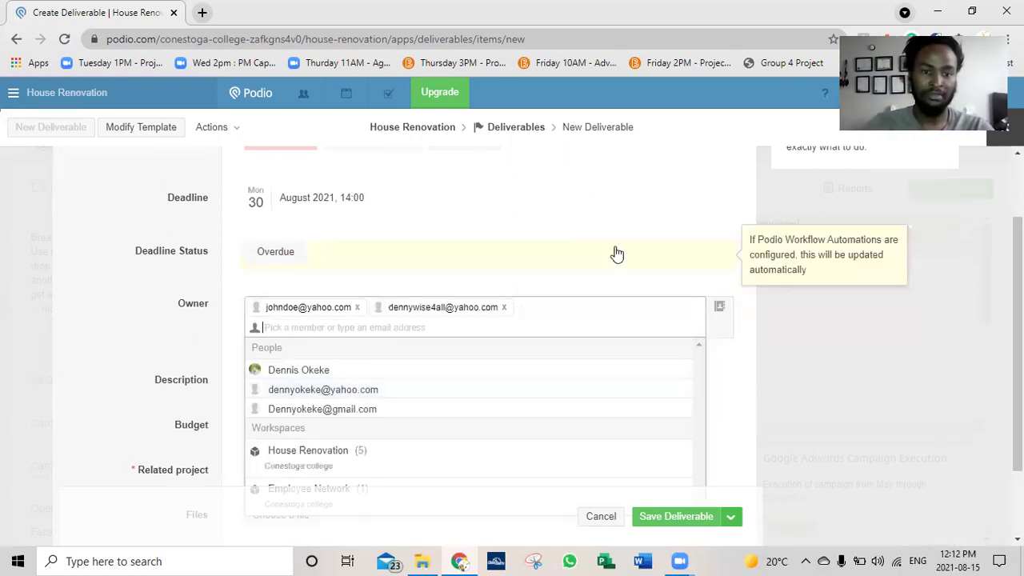
Confirm the chosen owners and describe the deliverable as "Build a 4 ft fence around the property".
click(789, 327)
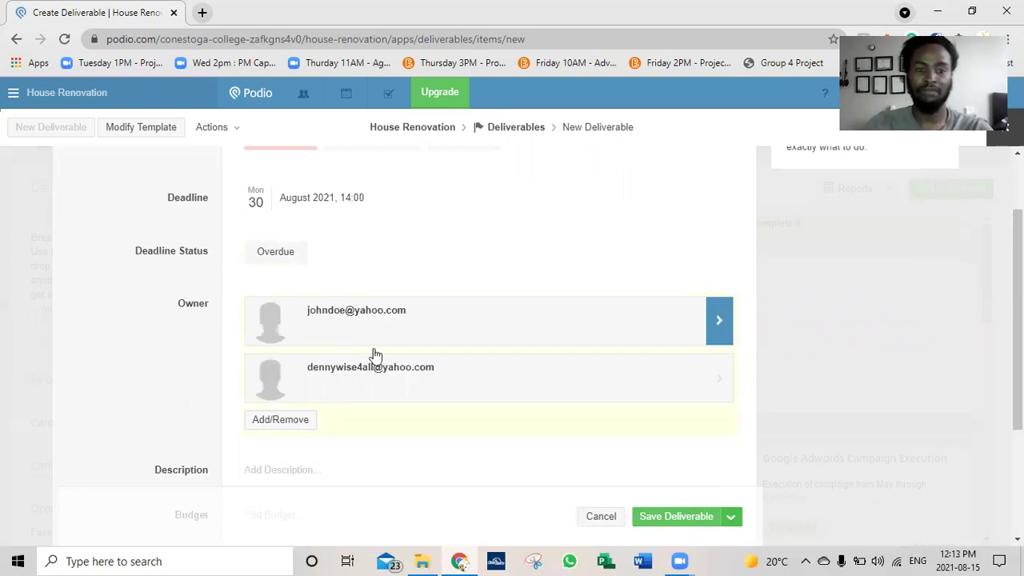
scroll(285, 394, down, 1)
click(287, 394)
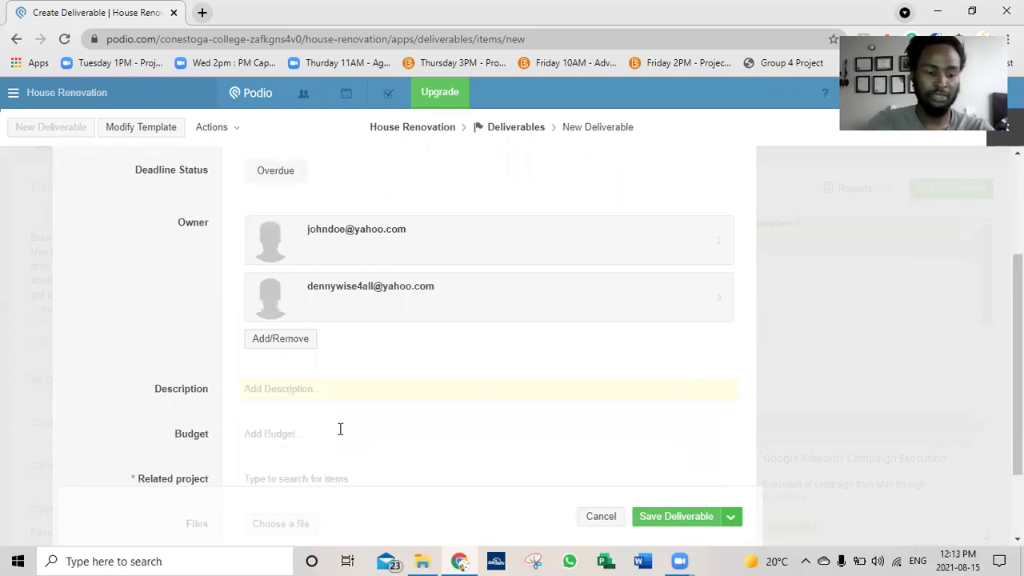
text(Build a)
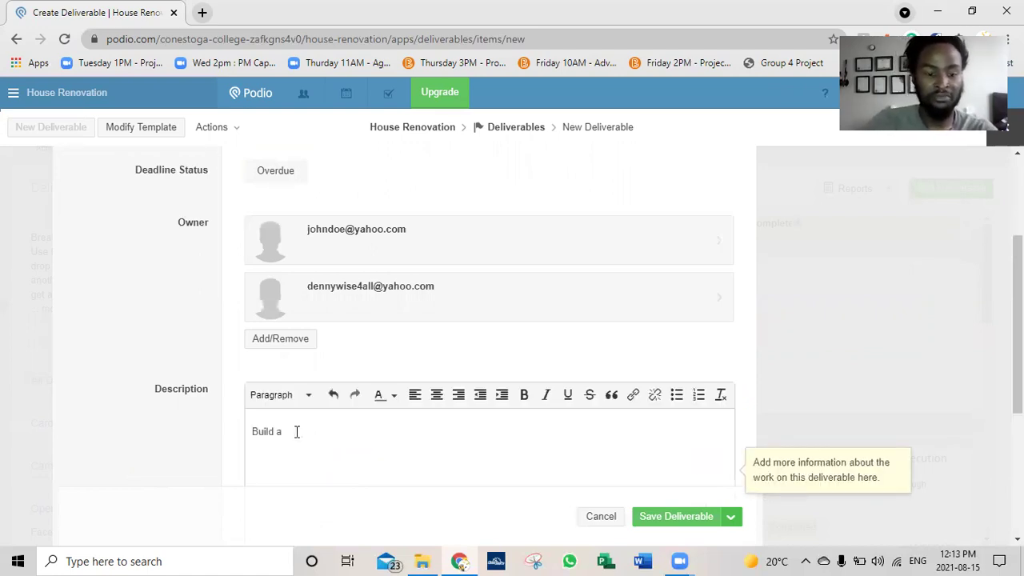
text( 4 f)
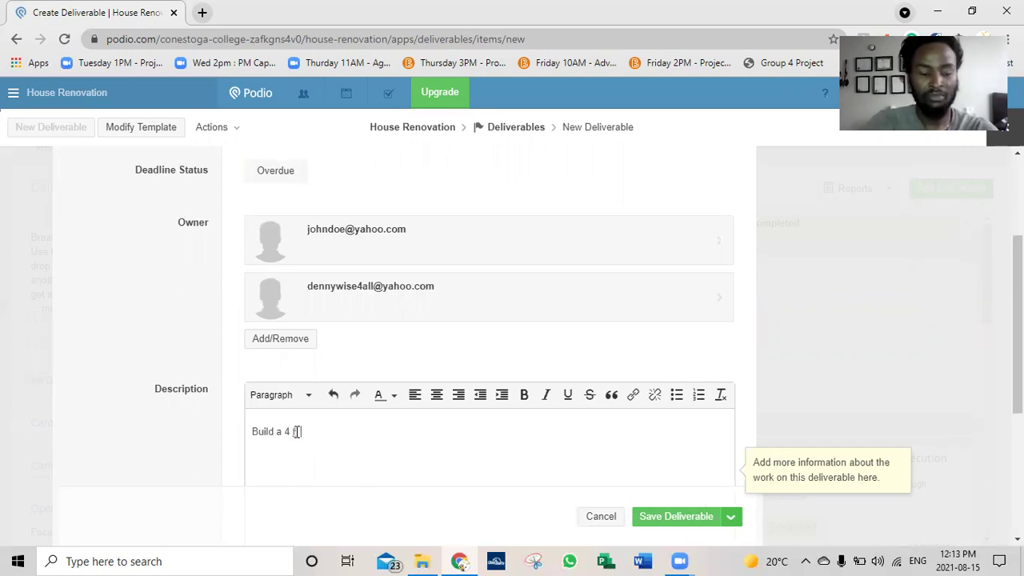
text(ee)
text(nce )
text(aroun)
text(d )
text(the p)
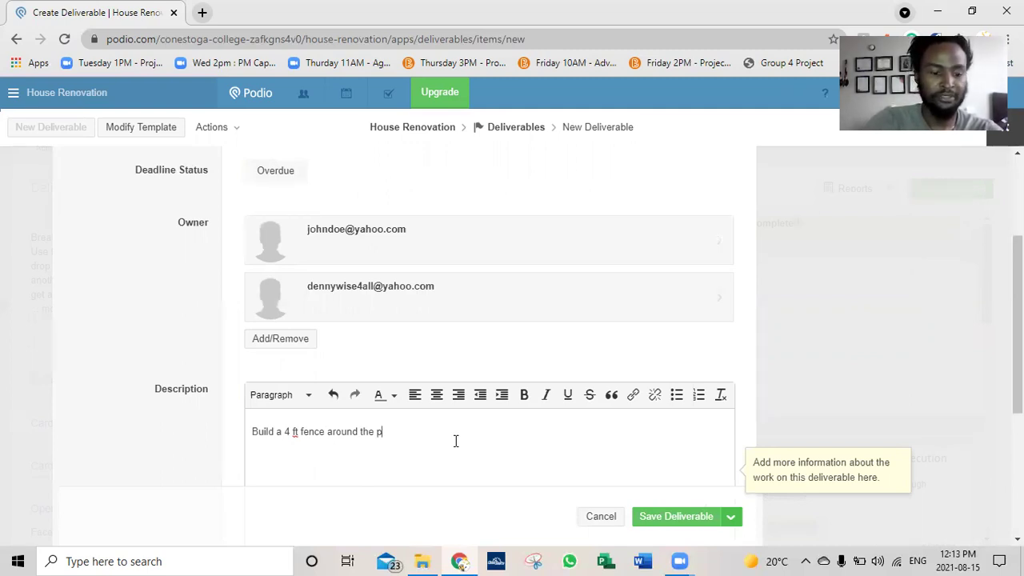
text(roper)
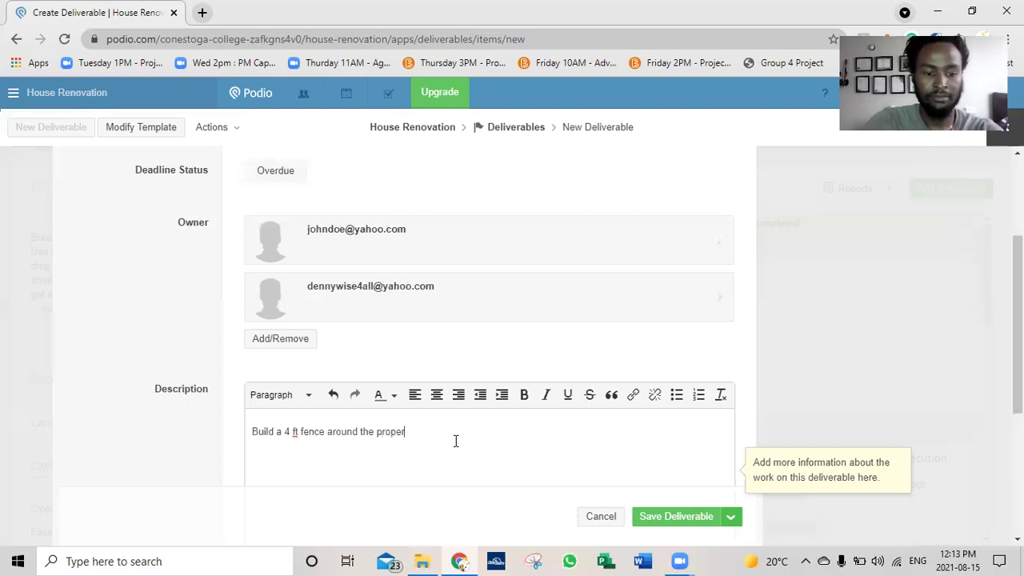
text(ty)
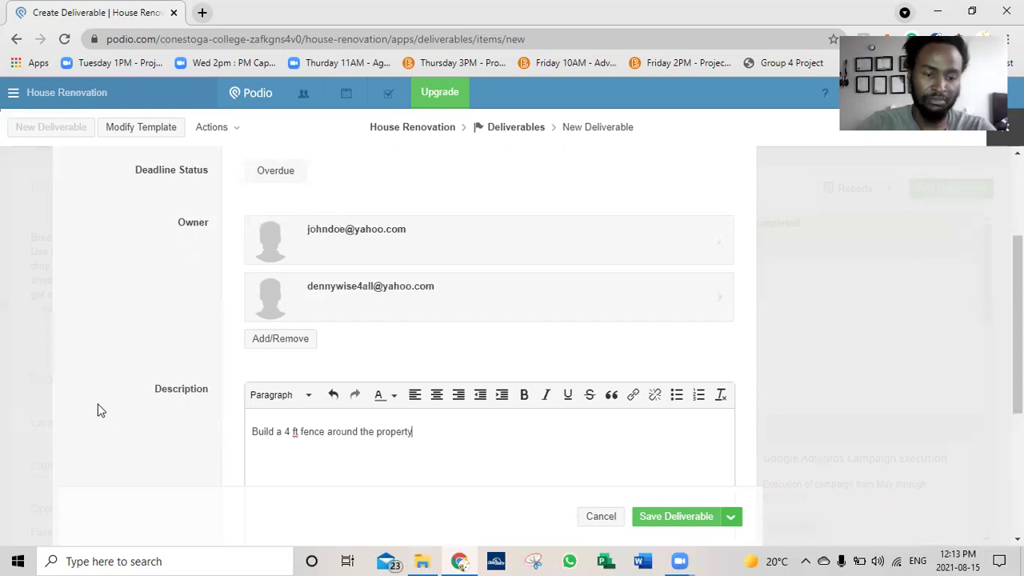
Set the budget of the Build a fence deliverable to $7500.
scroll(100, 407, down, 2)
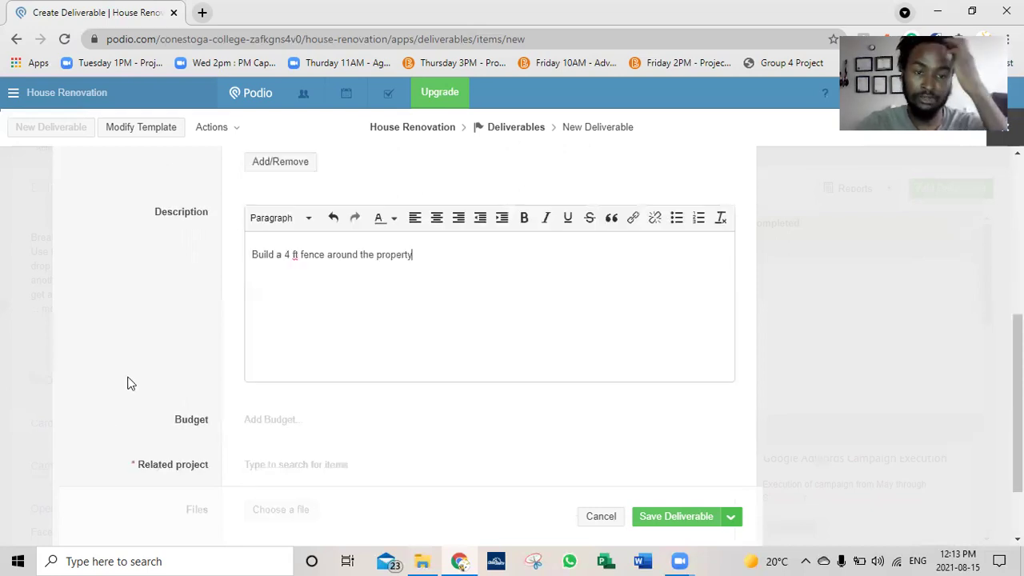
click(272, 424)
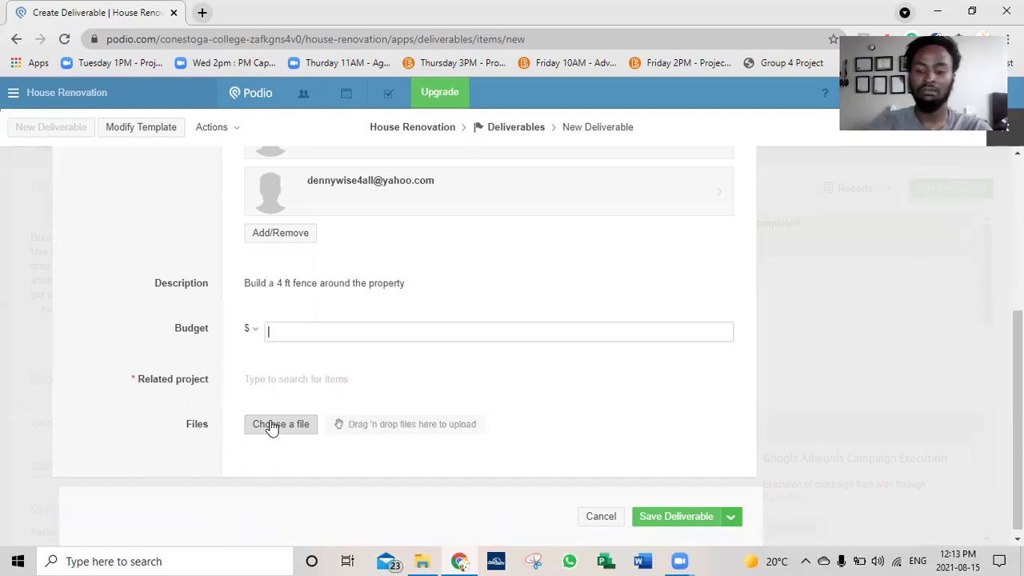
text(7500)
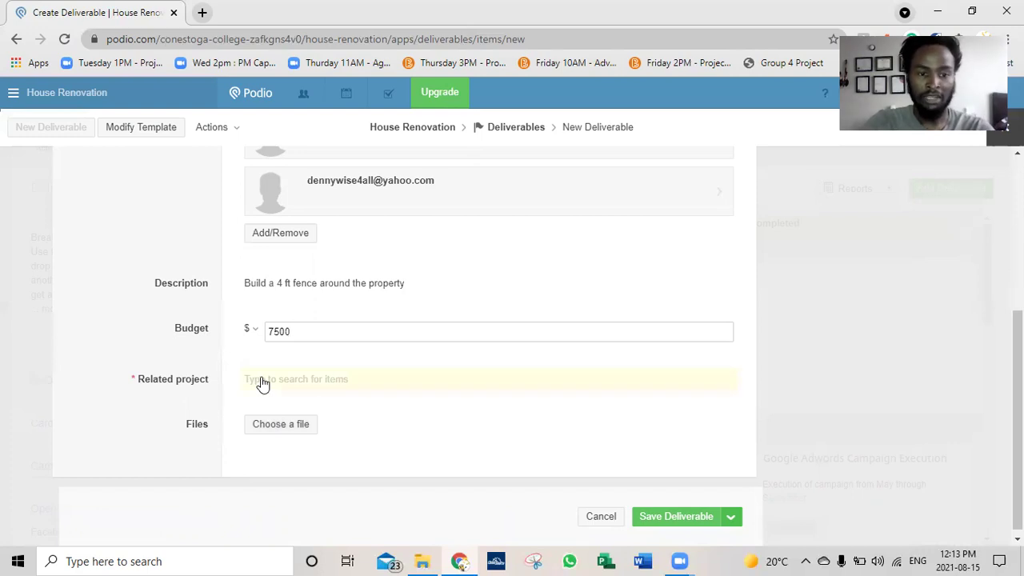
click(145, 389)
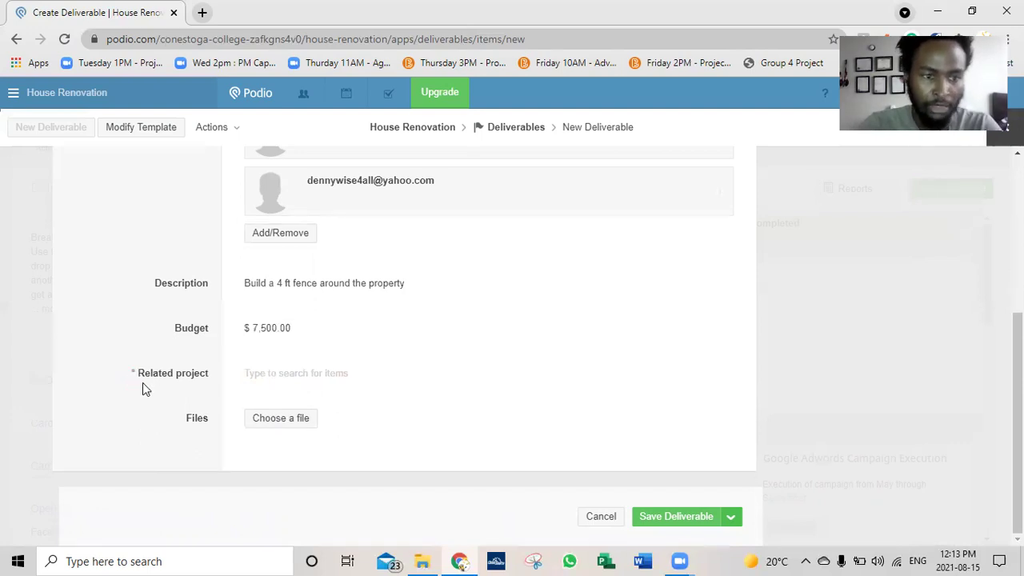
Link the deliverable to the Exterior Development project as its related project.
click(280, 377)
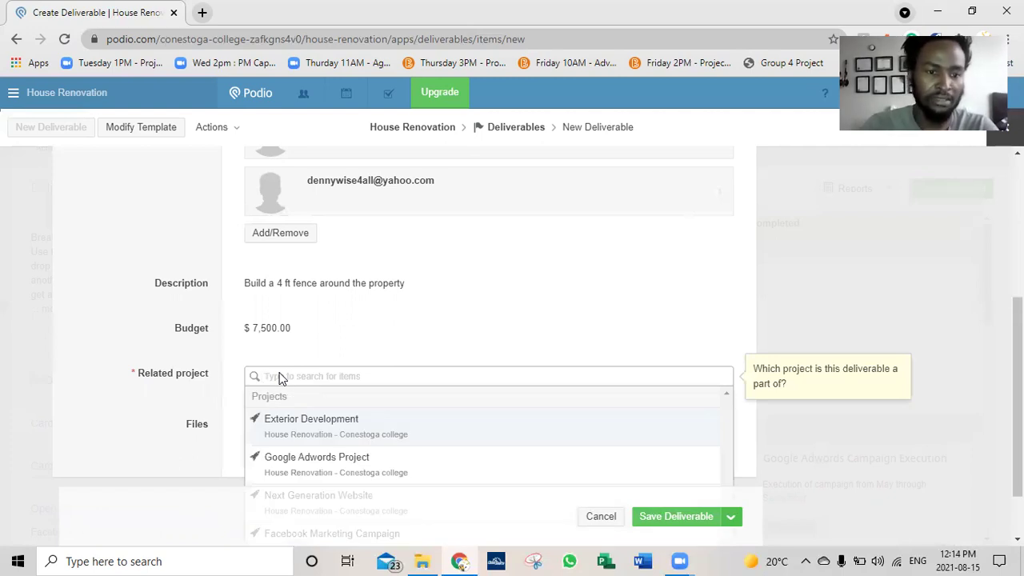
click(328, 428)
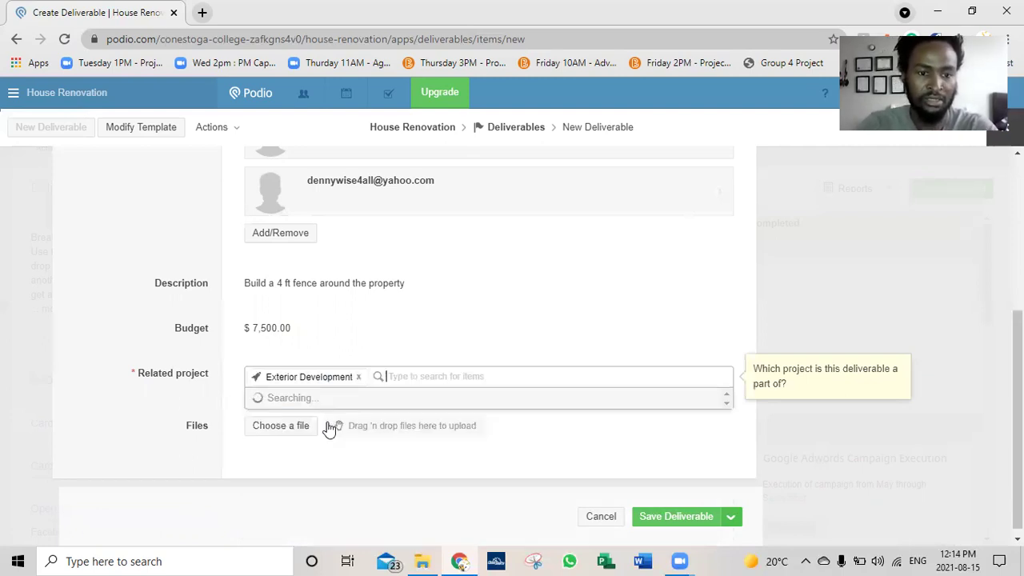
click(116, 435)
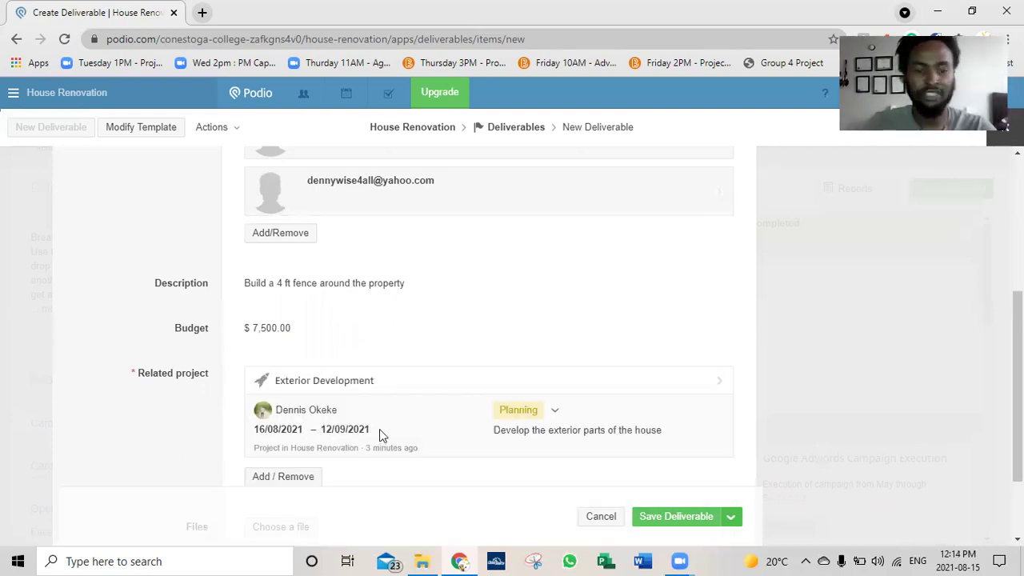
scroll(563, 446, down, 1)
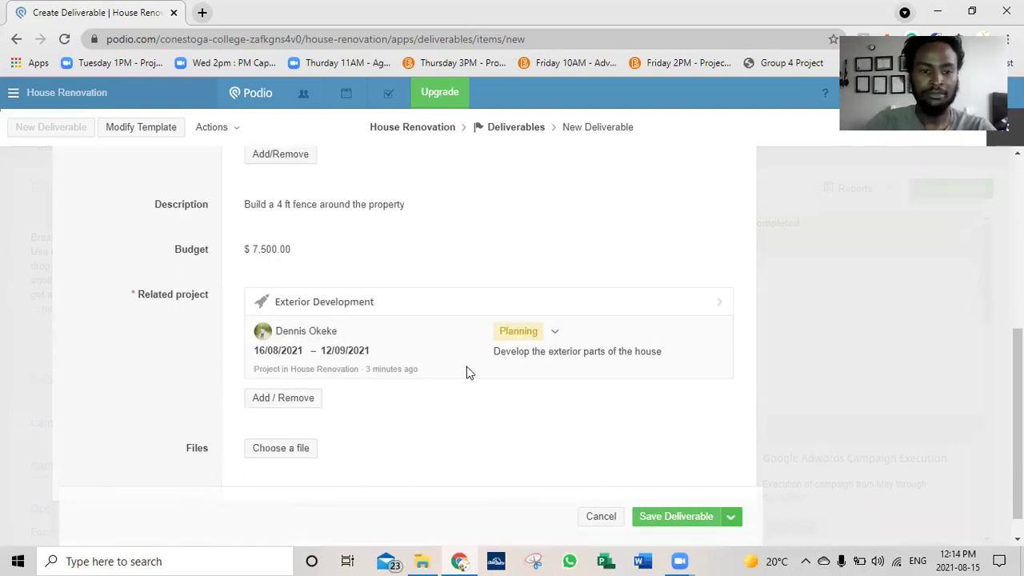
scroll(380, 394, down, 1)
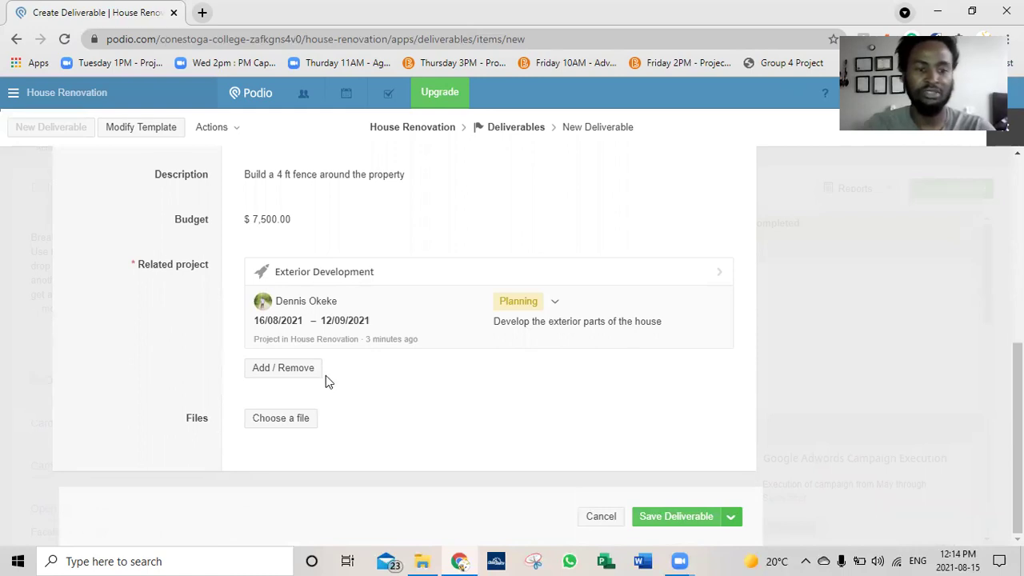
click(297, 420)
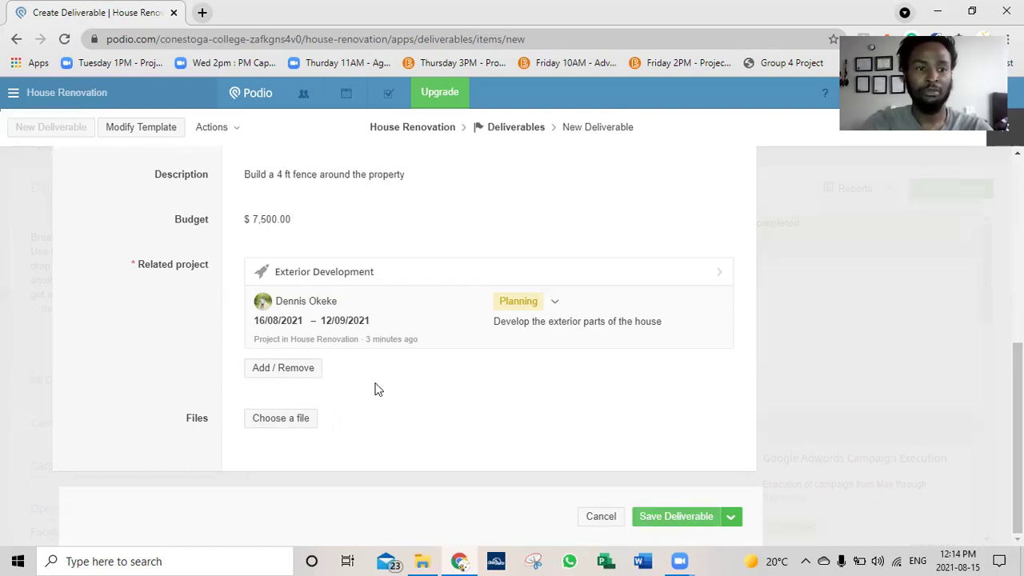
Open the Deliverable template for modification and add a "Sign-off" option to the Status category.
scroll(375, 389, up, 3)
scroll(375, 389, up, 3)
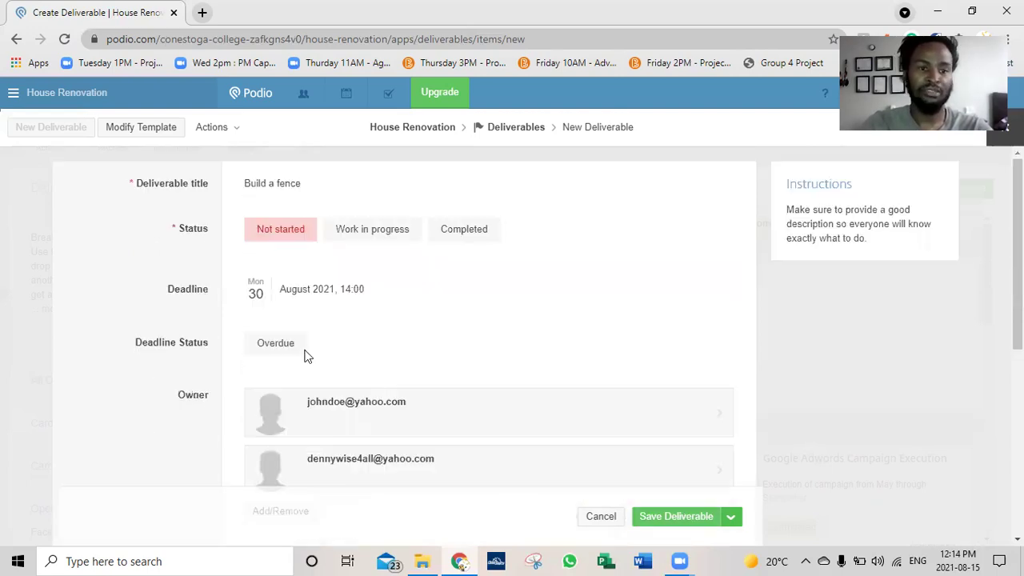
click(145, 129)
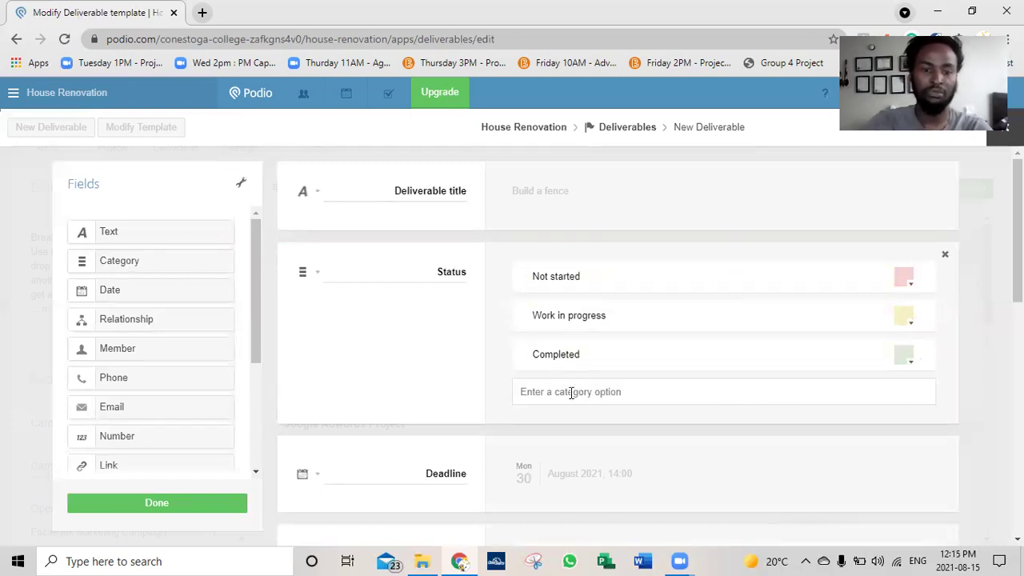
text(Sign)
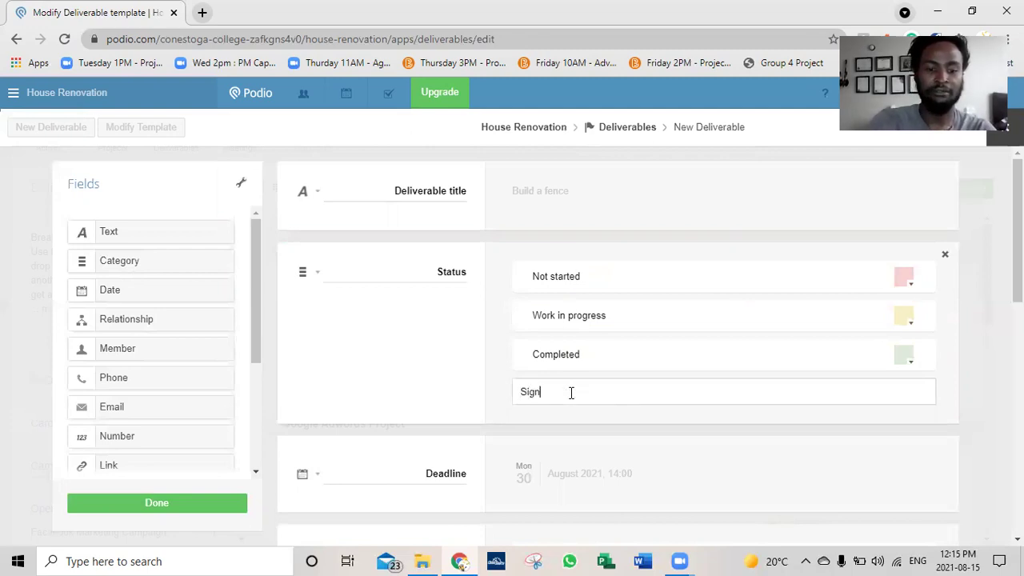
text(-off)
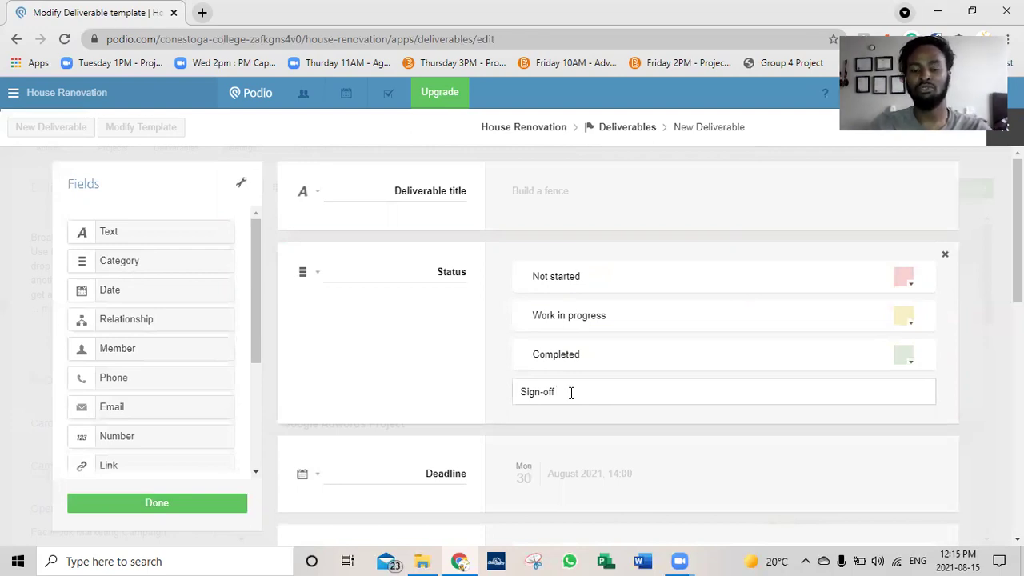
key(Return)
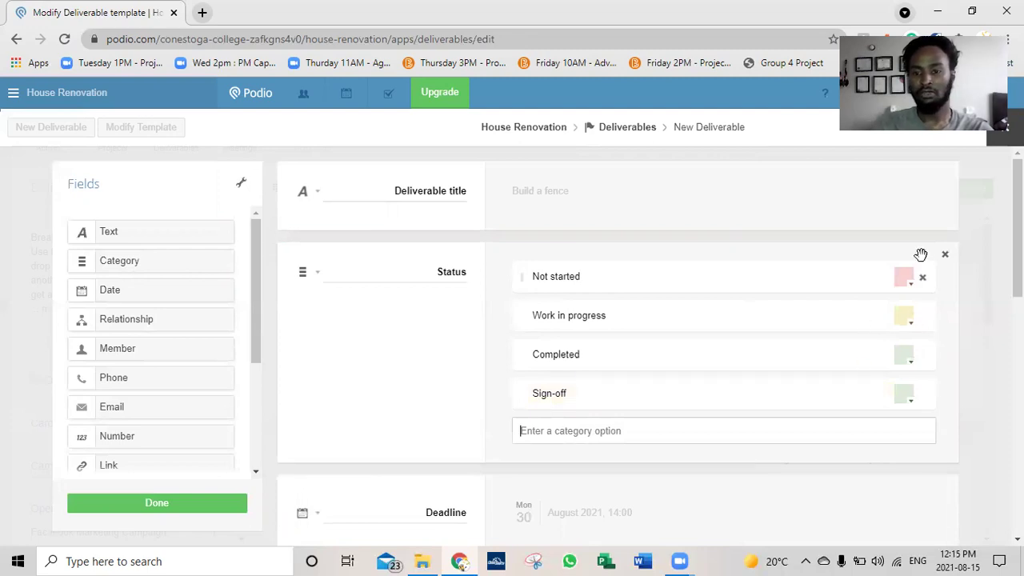
Colour the Sign-off status option purple and move it between Not started and Work in progress.
click(909, 404)
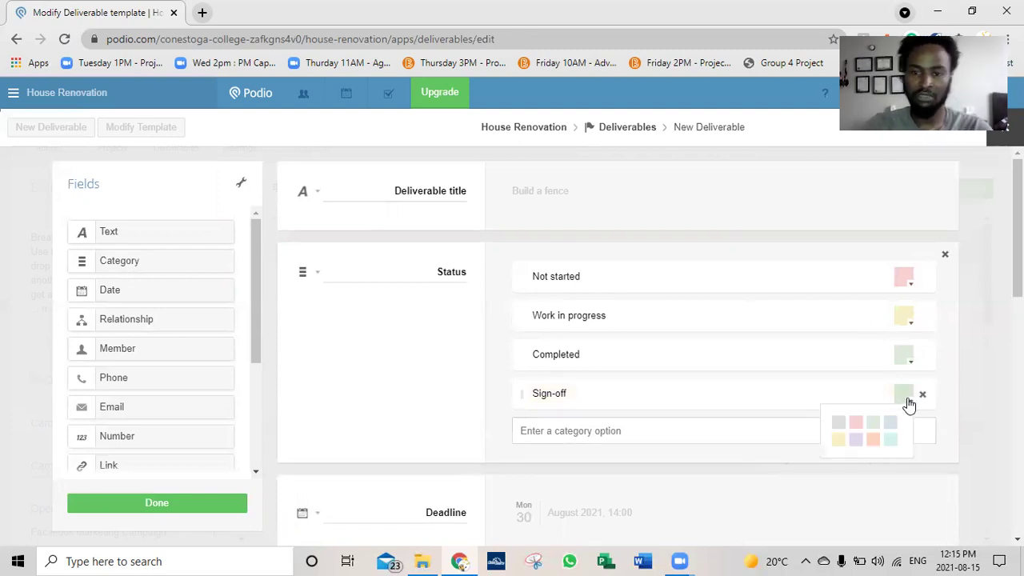
click(855, 441)
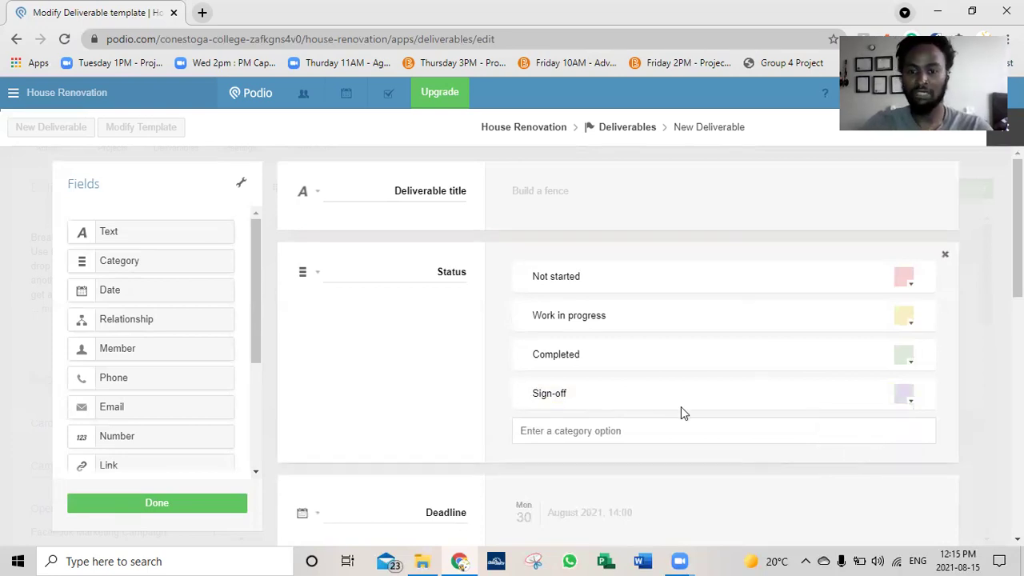
drag(521, 395, 527, 312)
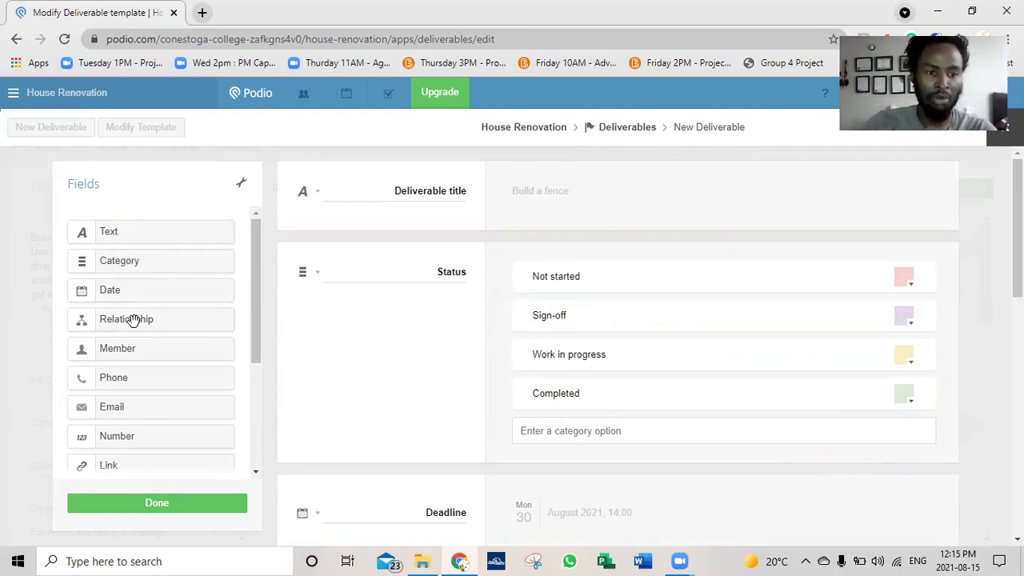
Add a Relationship field between Deliverable title and Status, and a Progress field between Status and Deadline.
scroll(178, 319, down, 2)
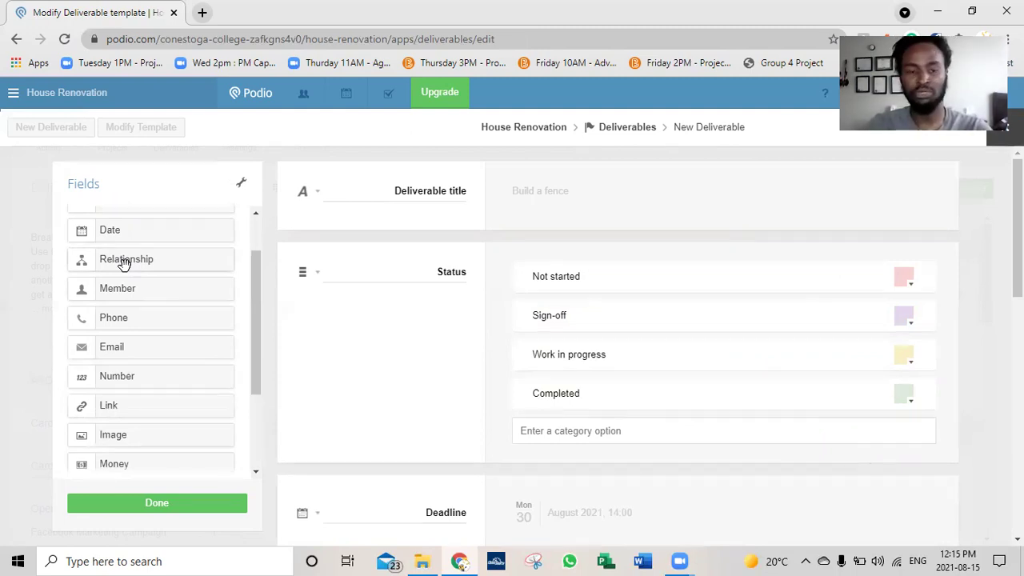
drag(124, 264, 596, 256)
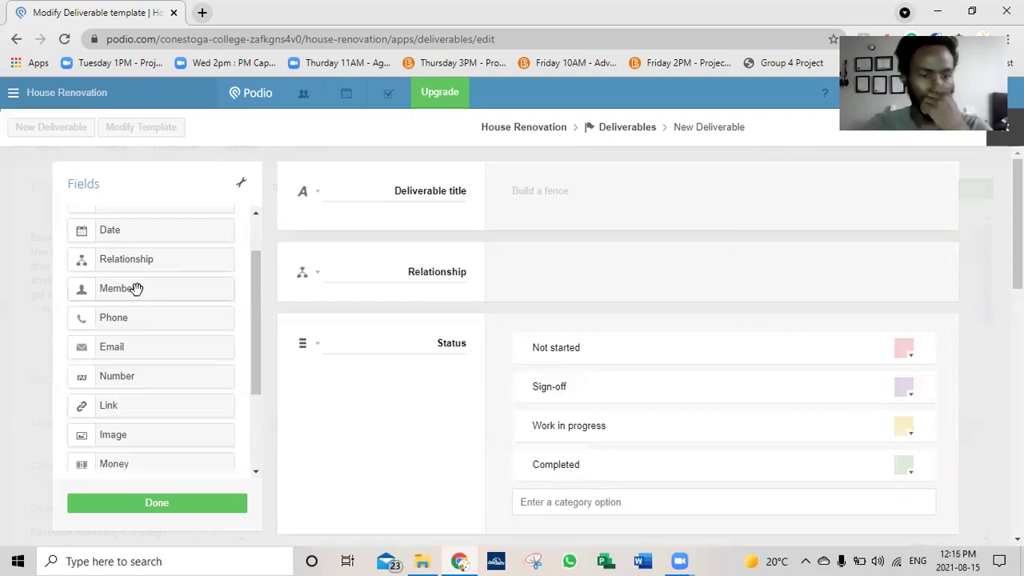
scroll(146, 319, down, 2)
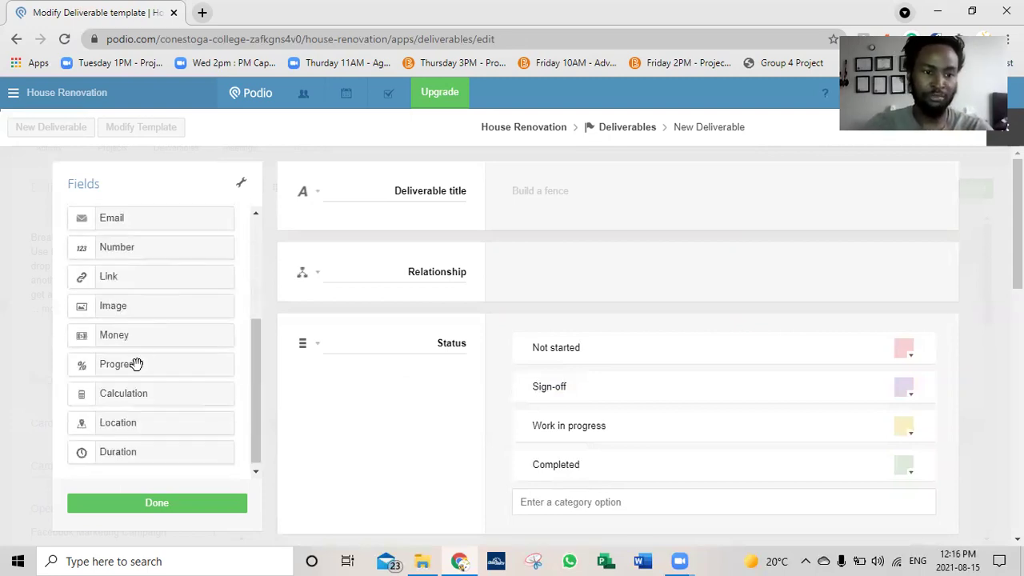
drag(324, 328, 416, 457)
scroll(427, 417, down, 2)
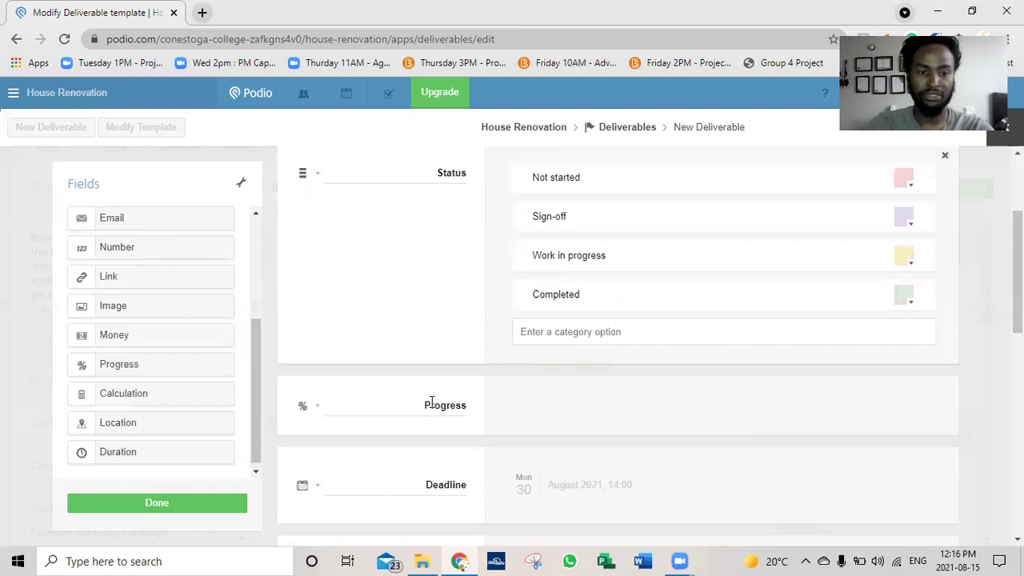
Examine the Progress field's settings and the field types available for the Deliverable template.
click(317, 409)
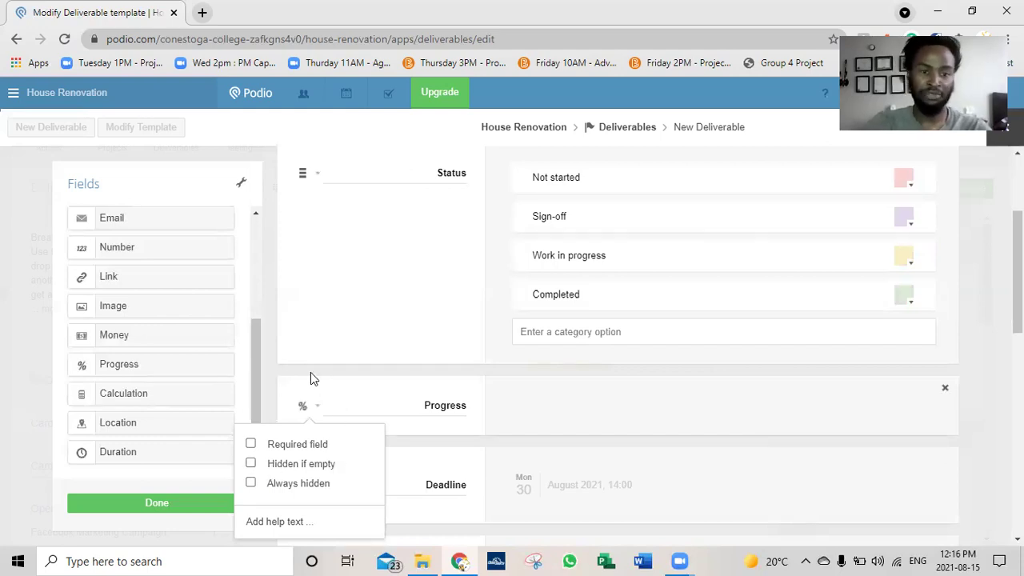
click(126, 499)
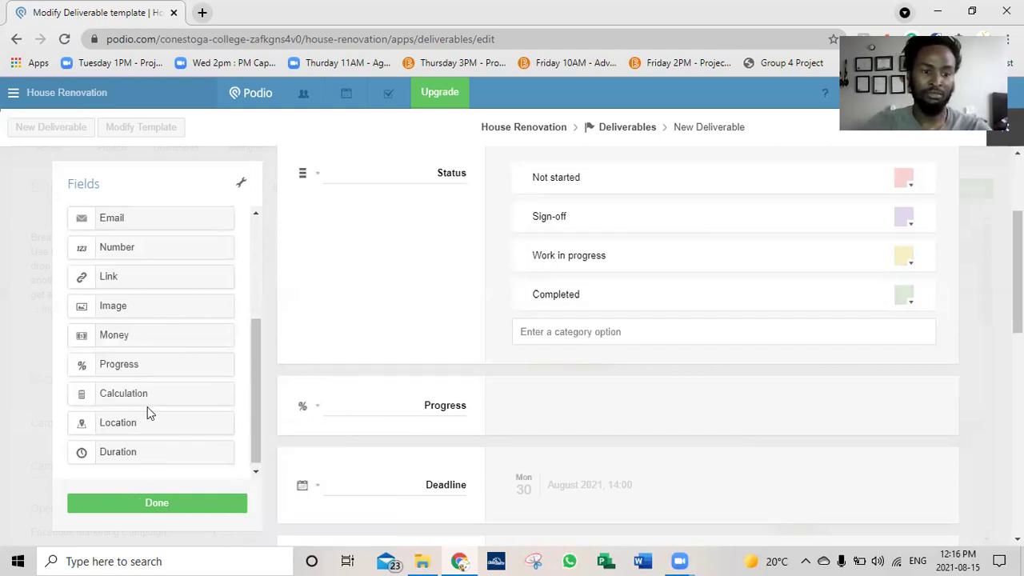
scroll(160, 400, down, 1)
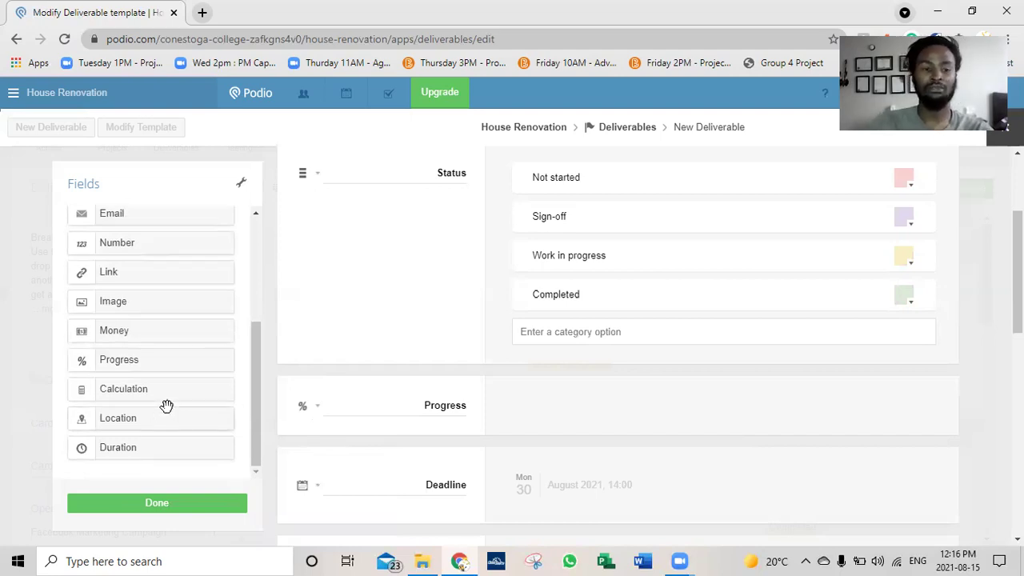
scroll(166, 405, up, 2)
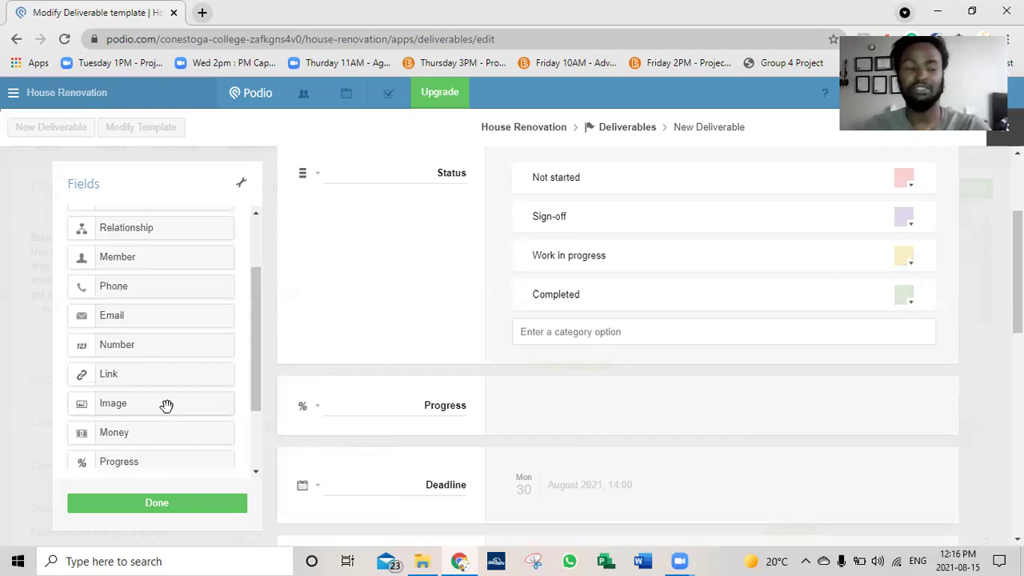
scroll(160, 324, up, 2)
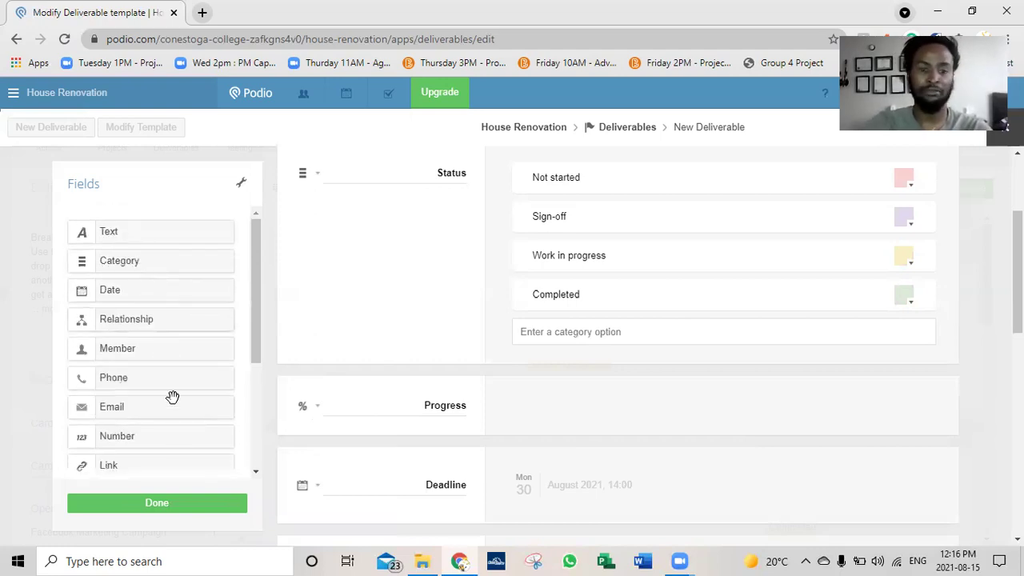
scroll(512, 240, up, 2)
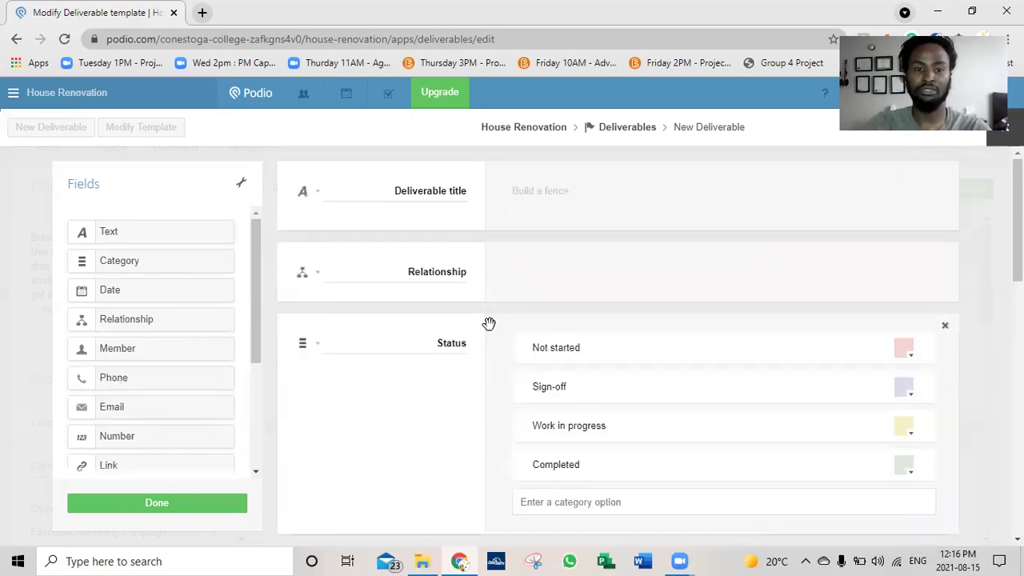
Finish modifying the Deliverable template and return to the deliverable entry form.
scroll(489, 323, down, 4)
scroll(496, 324, down, 4)
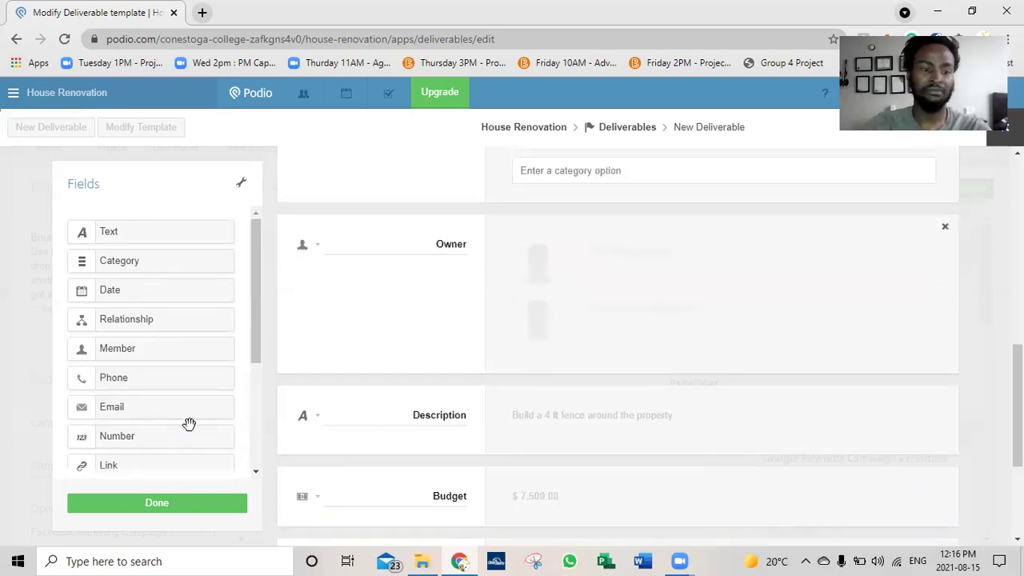
click(179, 507)
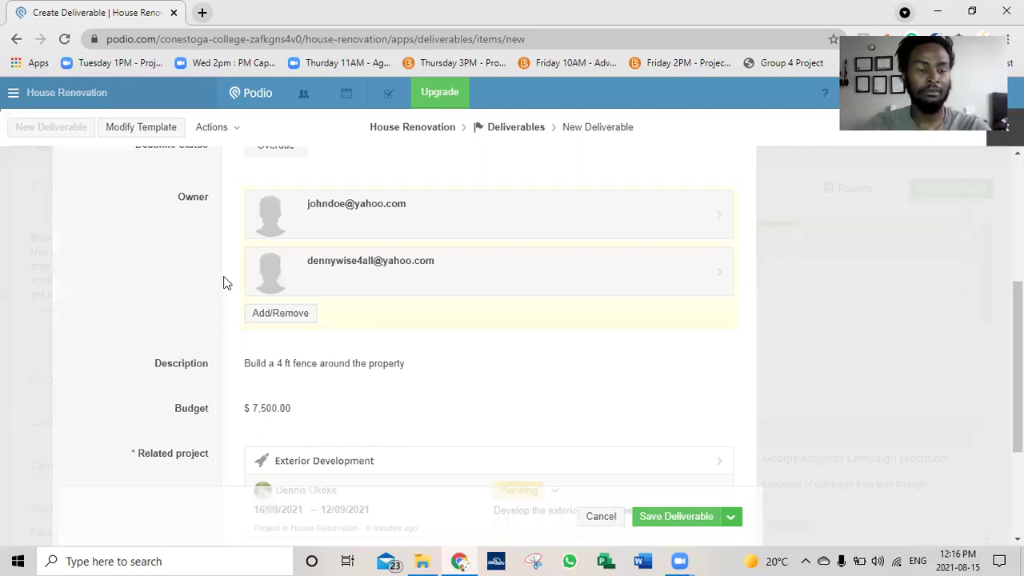
Set the Build a fence deliverable's progress to 10% and save the deliverable.
scroll(224, 283, up, 1)
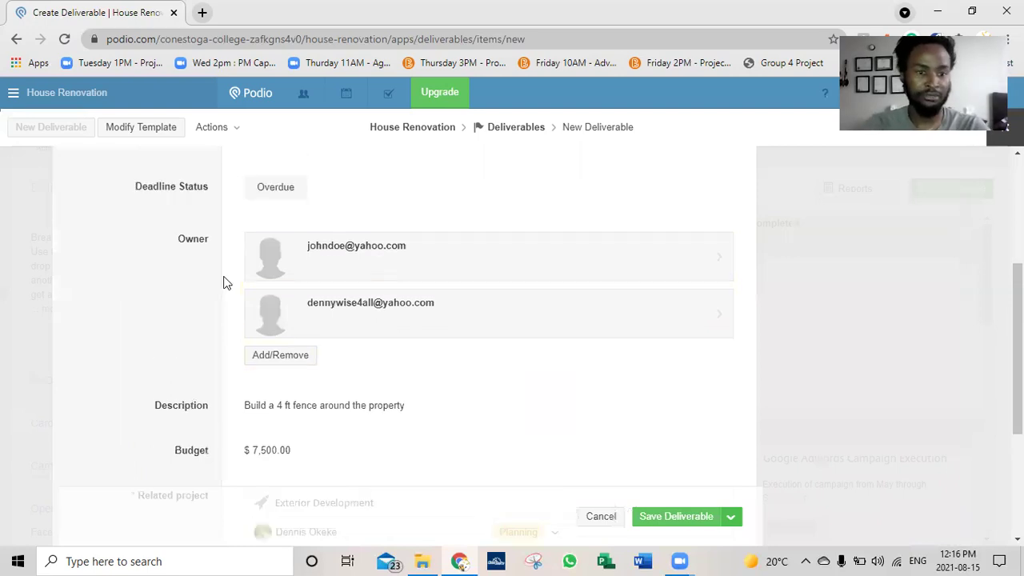
scroll(224, 283, up, 5)
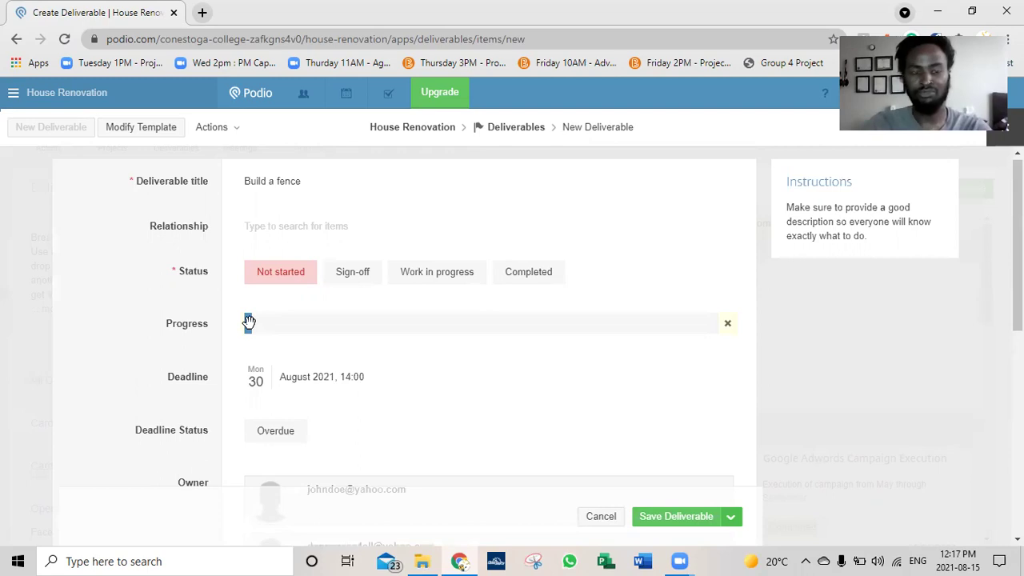
click(296, 323)
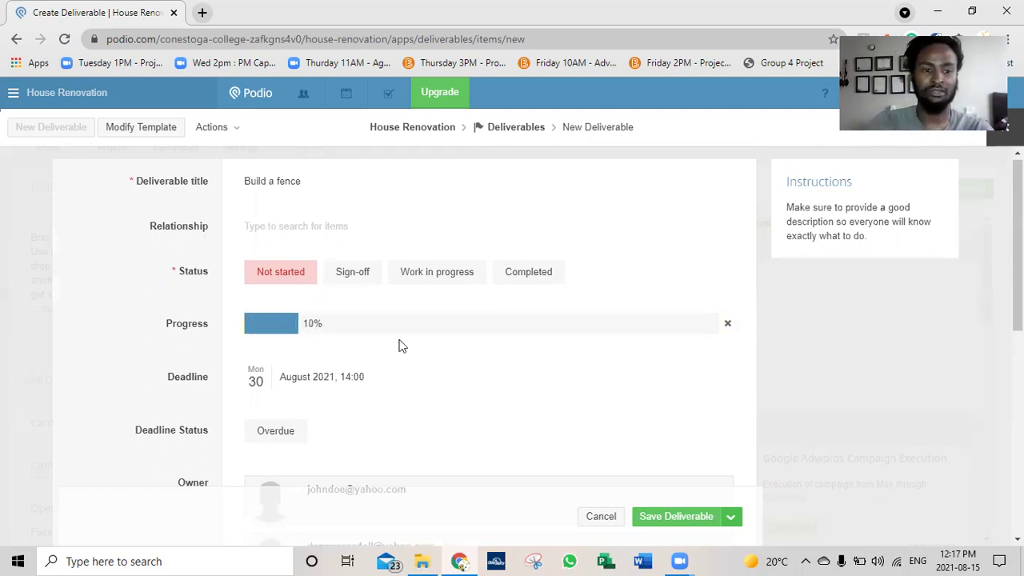
scroll(402, 346, down, 1)
scroll(404, 345, down, 5)
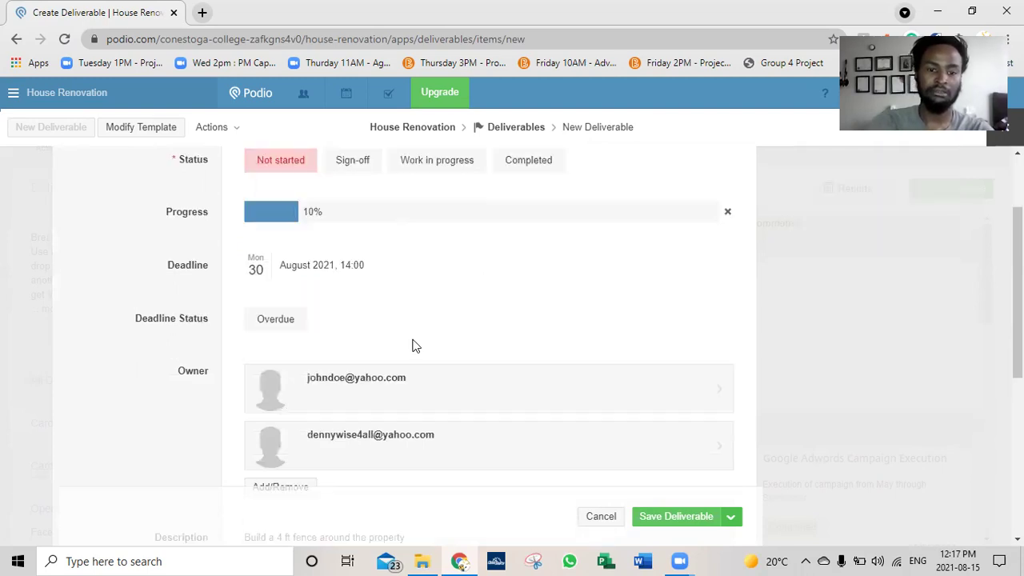
scroll(616, 424, down, 1)
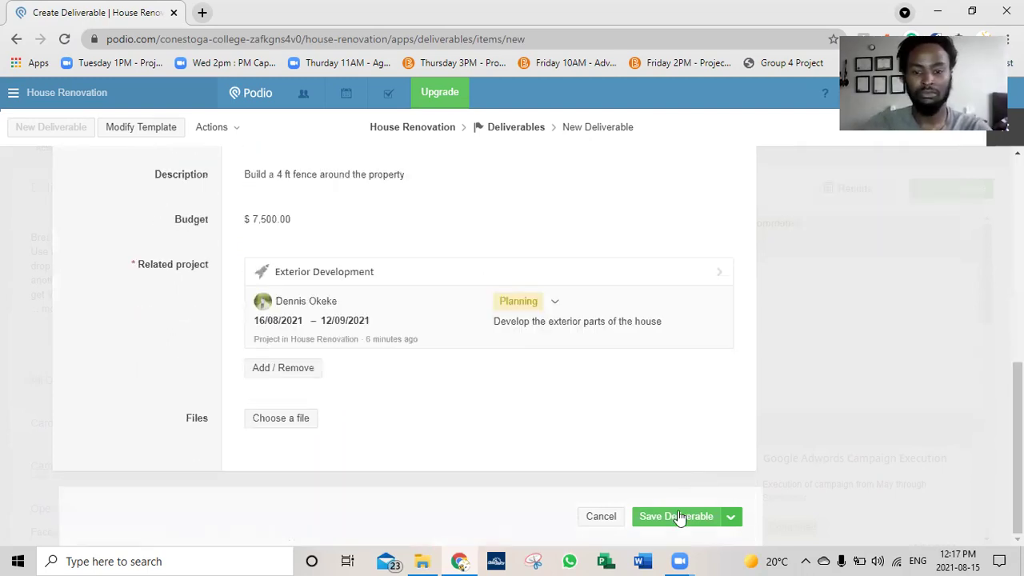
click(678, 516)
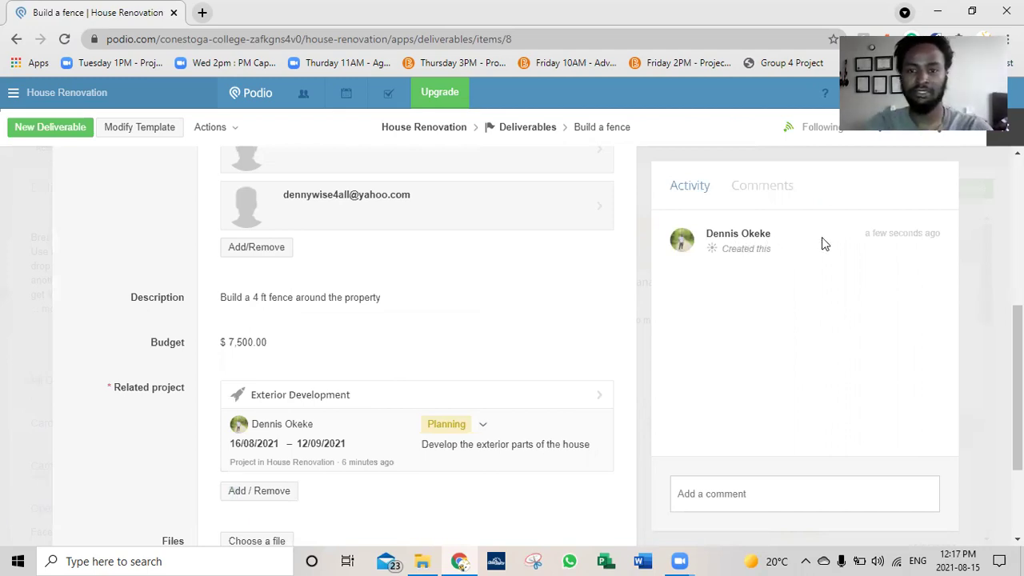
Return to the House Renovation workspace and start a new meeting in its Meetings app.
click(422, 134)
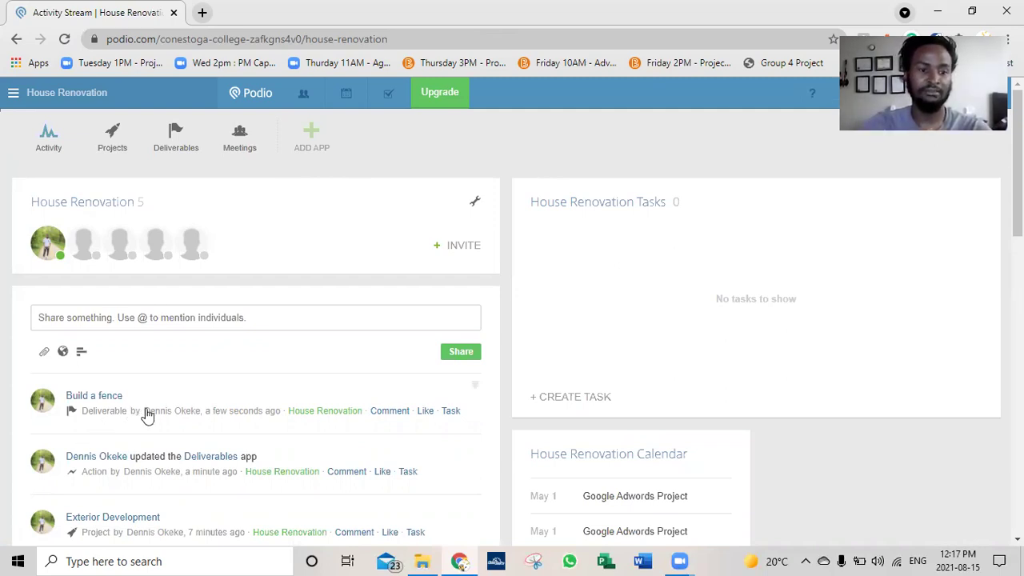
scroll(147, 415, down, 1)
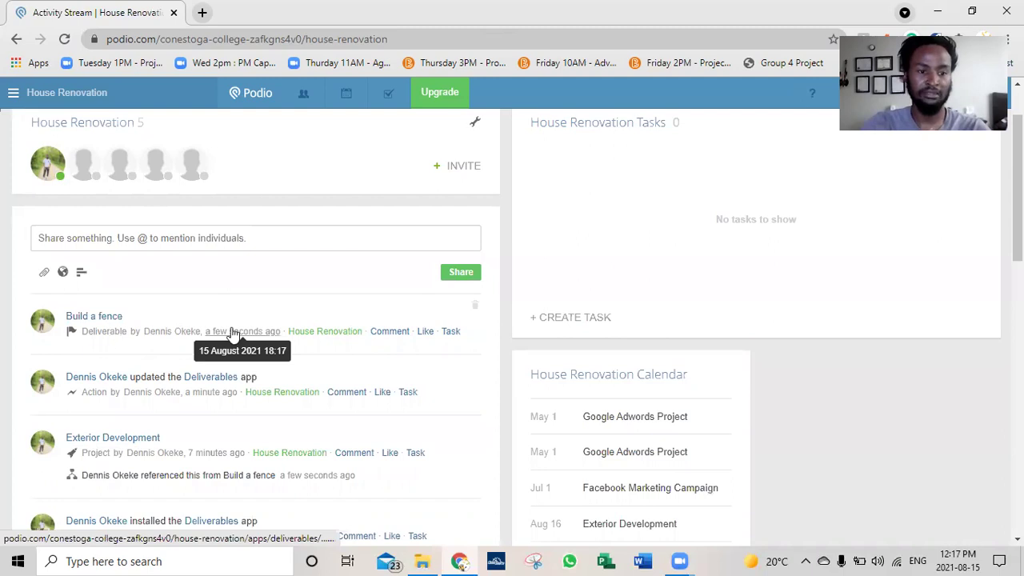
scroll(480, 350, up, 1)
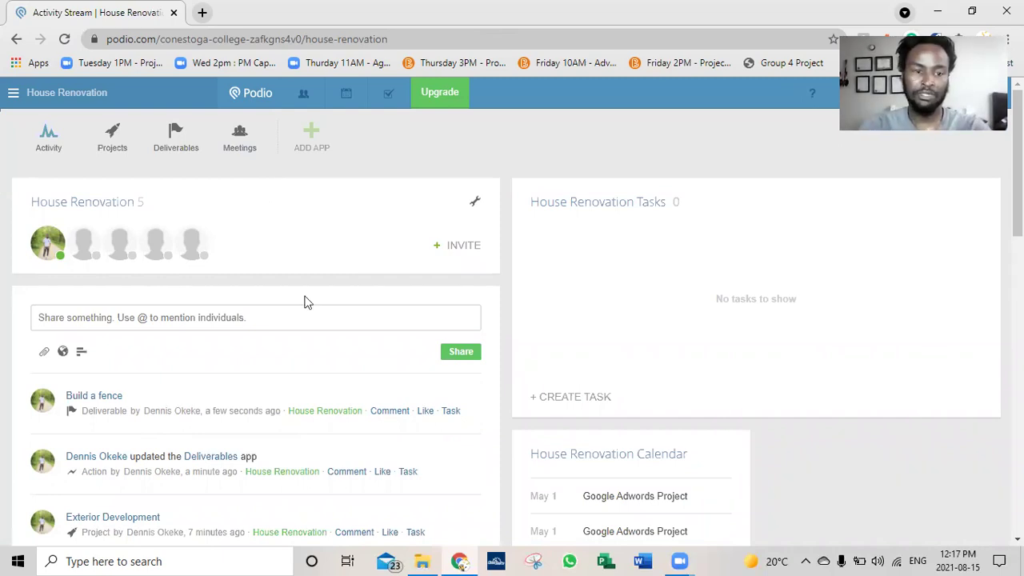
click(239, 134)
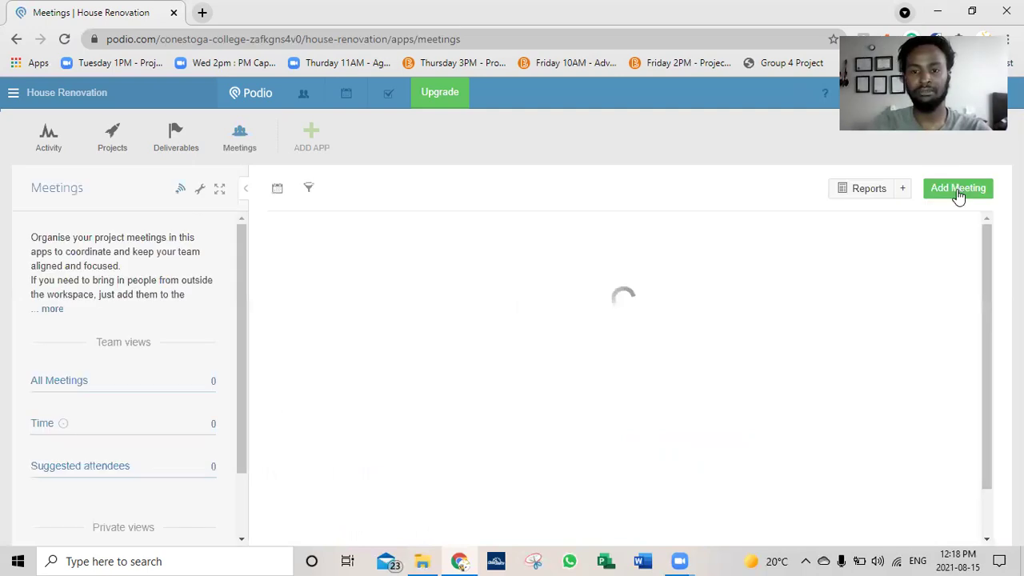
click(959, 194)
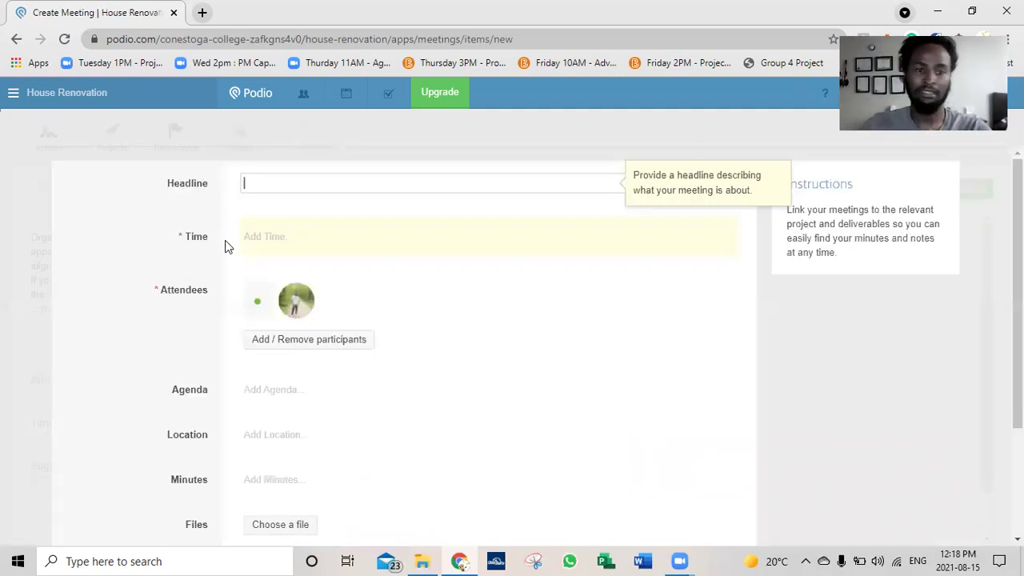
Enter "Project Kick-Off Meeting" as the new meeting's headline.
click(278, 183)
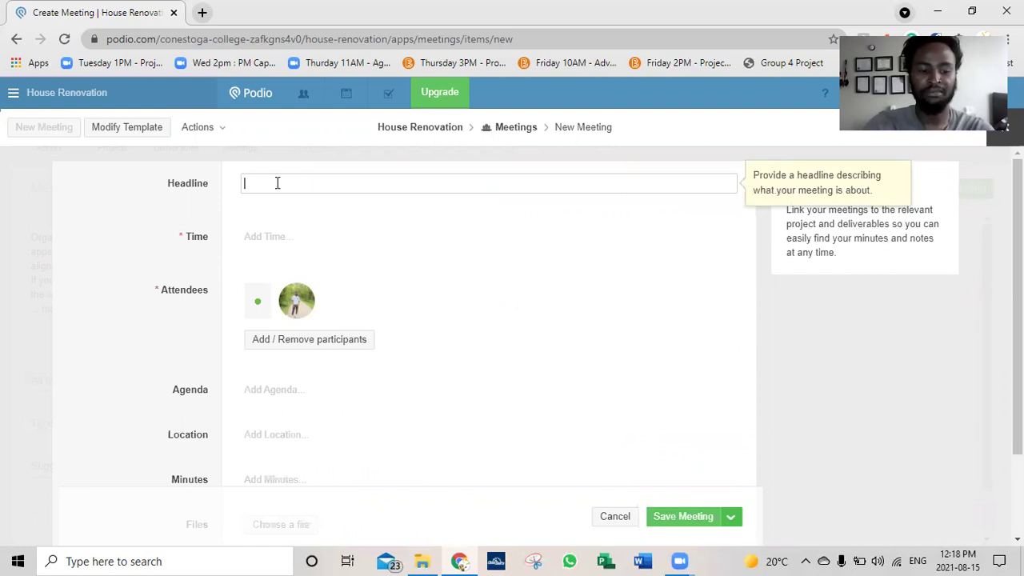
text(K)
text(ick)
text(Project )
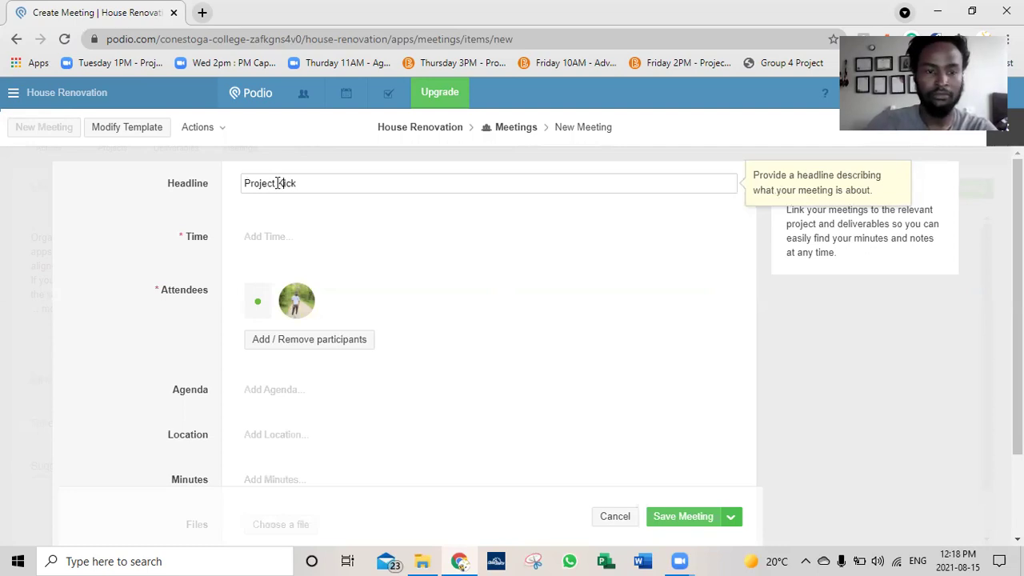
text(-Off)
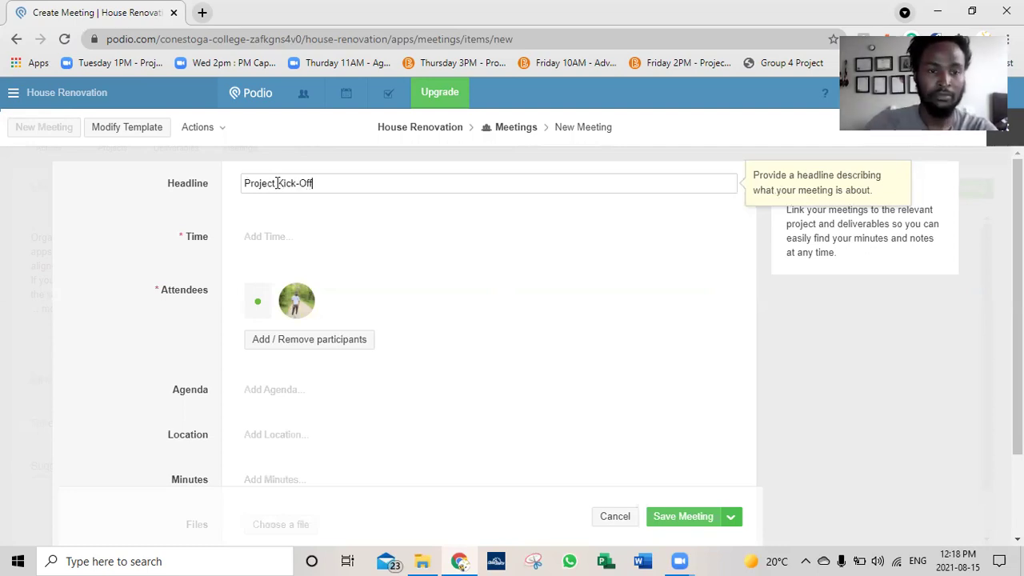
text( Meeting)
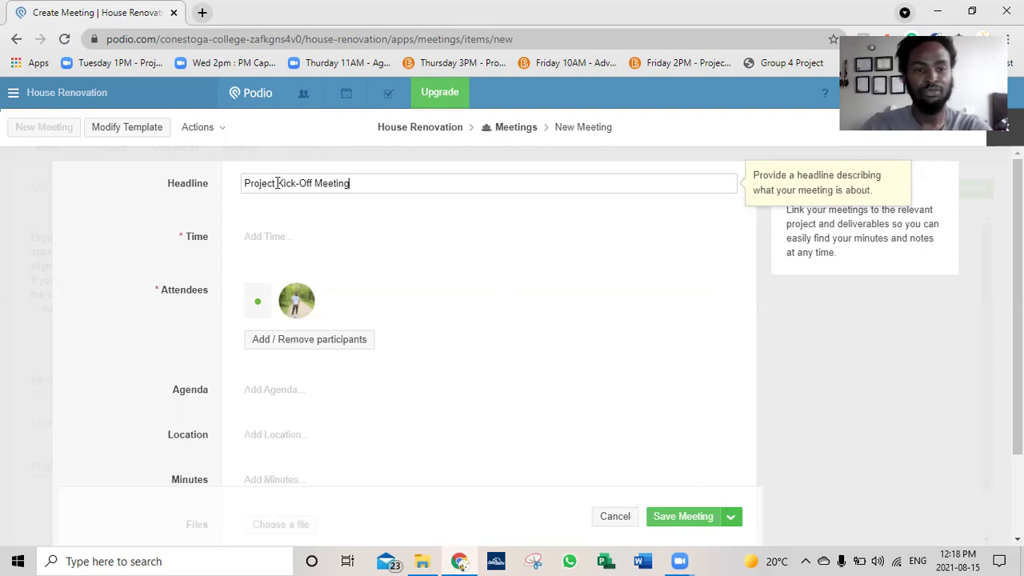
Schedule the meeting for 16/08/2021 from 09:00 to 10:00 on the same day.
click(274, 240)
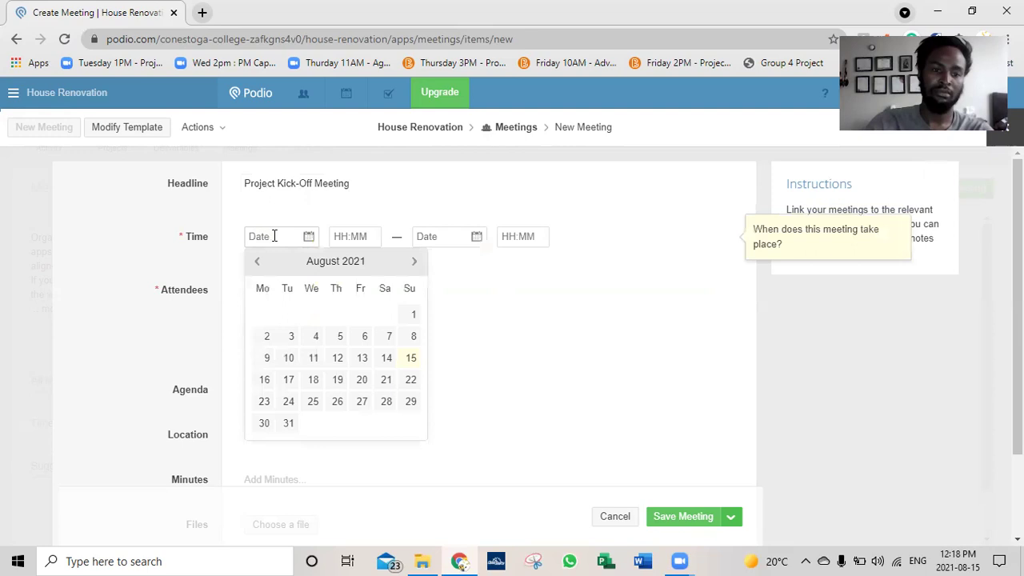
click(264, 380)
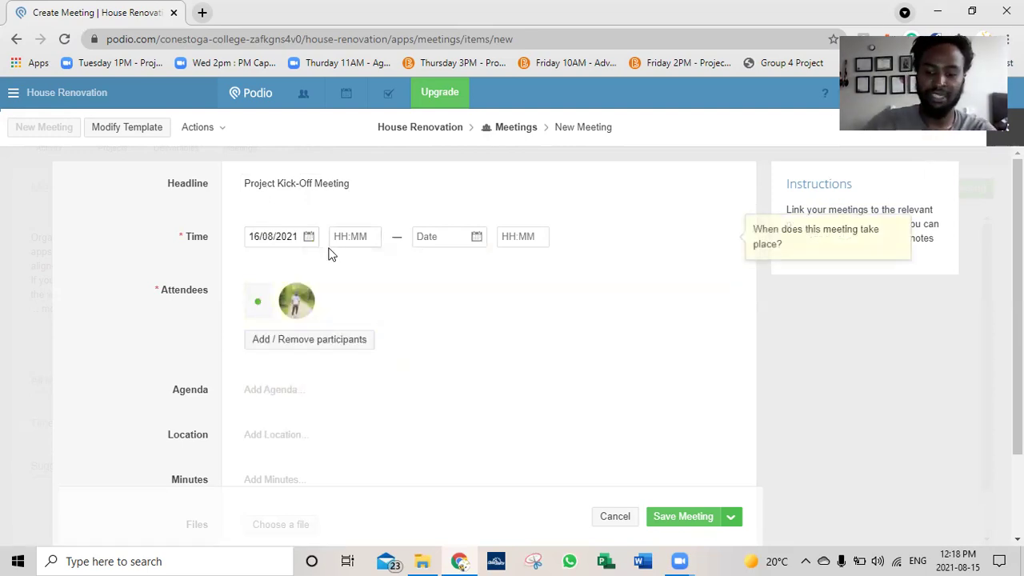
text(9:00)
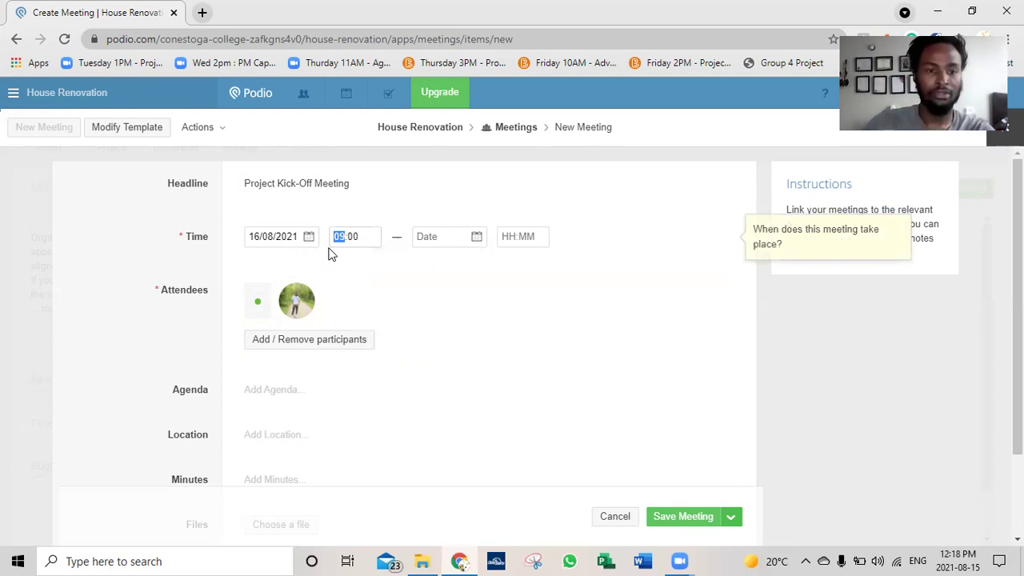
click(448, 241)
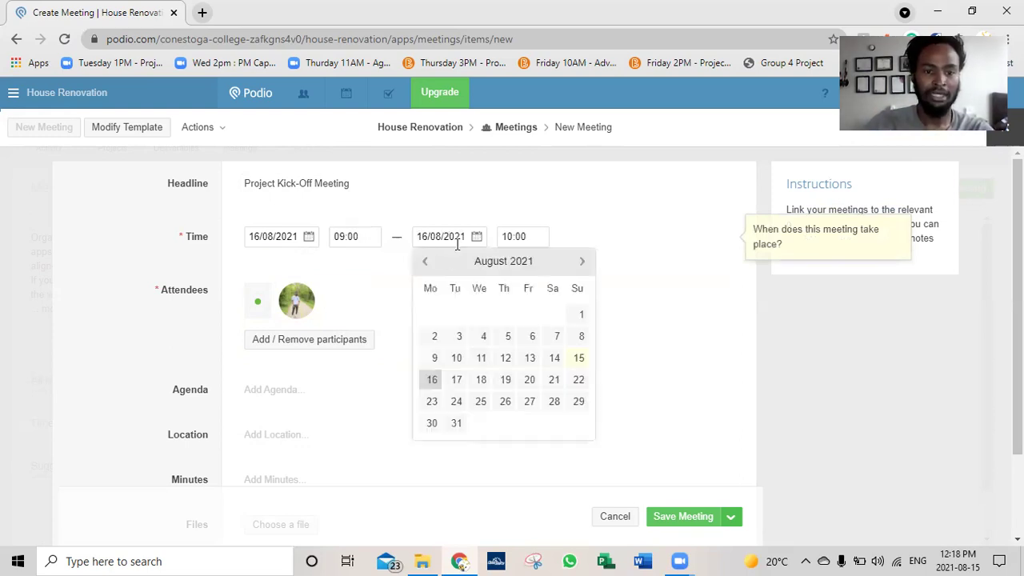
click(433, 381)
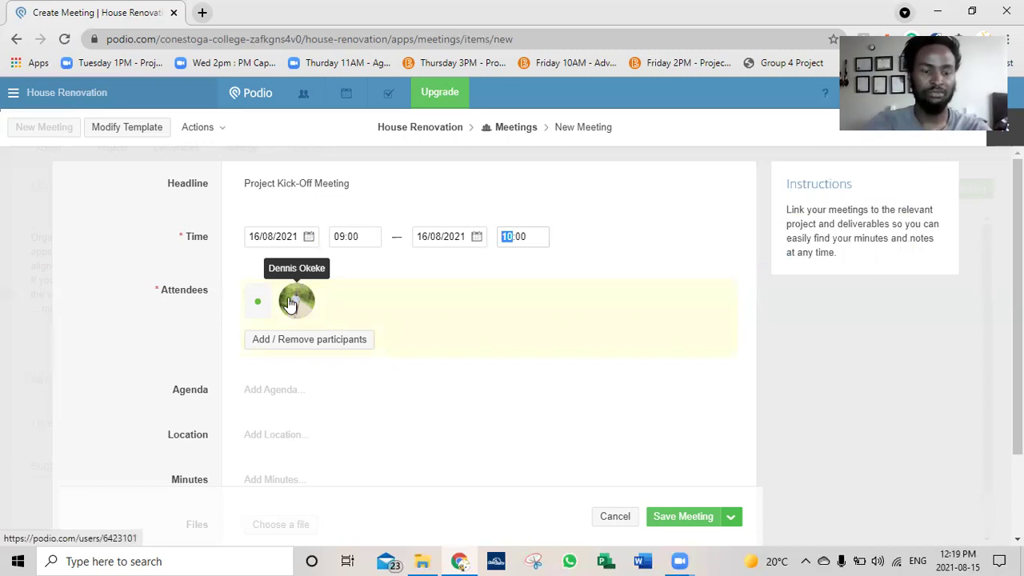
Add the four other workspace members, listed by e-mail address, as attendees of the meeting.
click(303, 341)
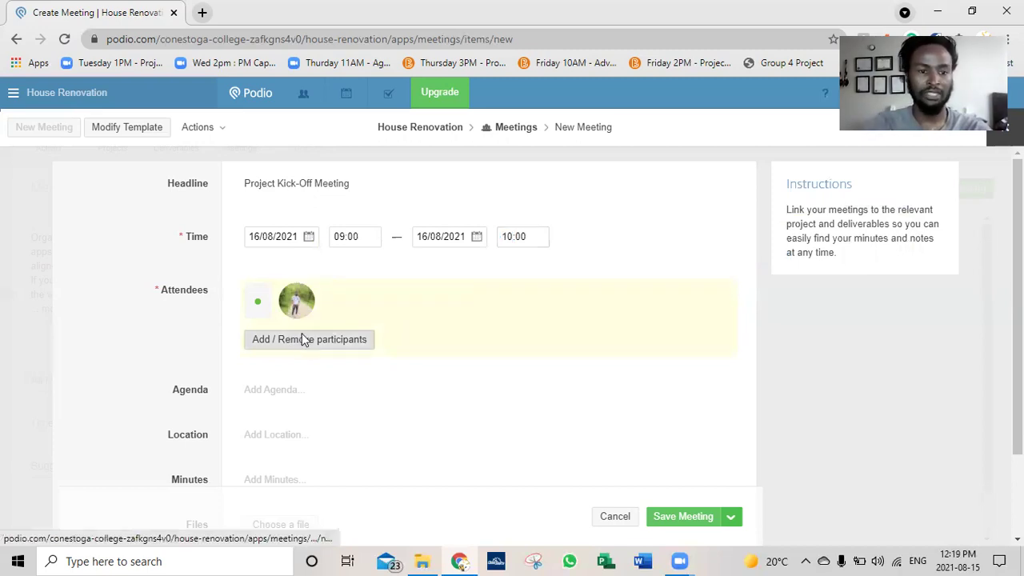
scroll(304, 340, down, 2)
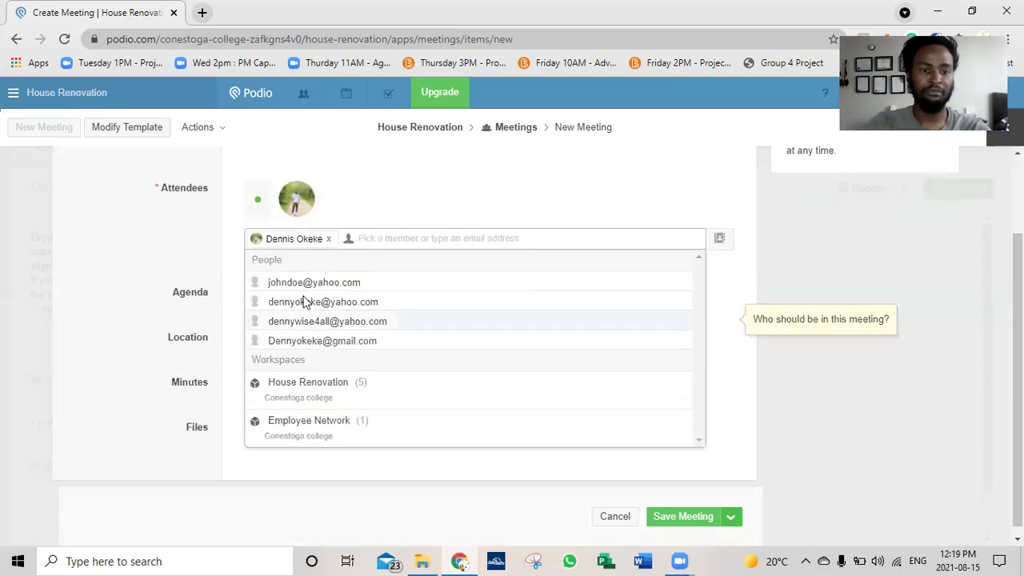
click(311, 283)
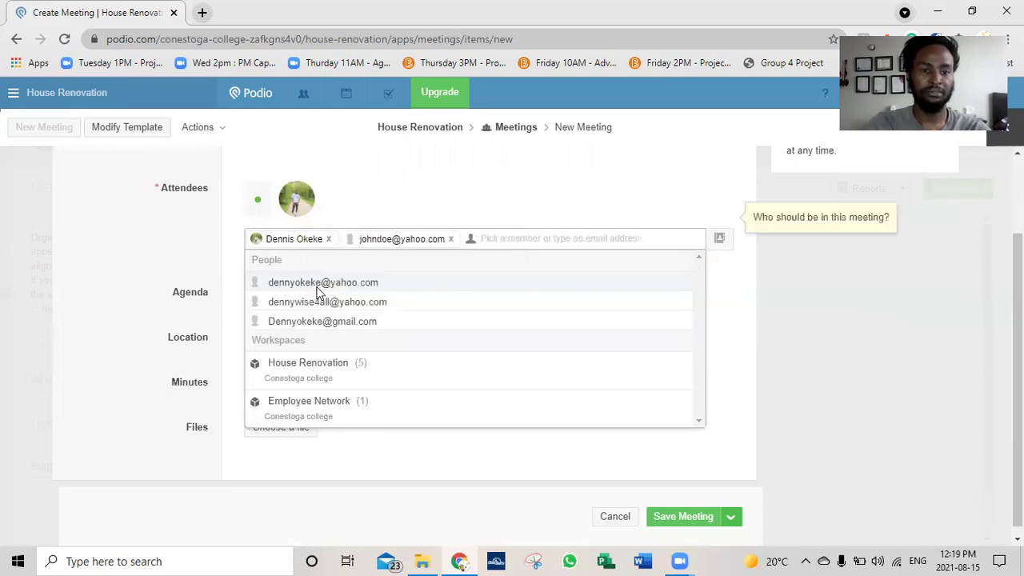
click(317, 290)
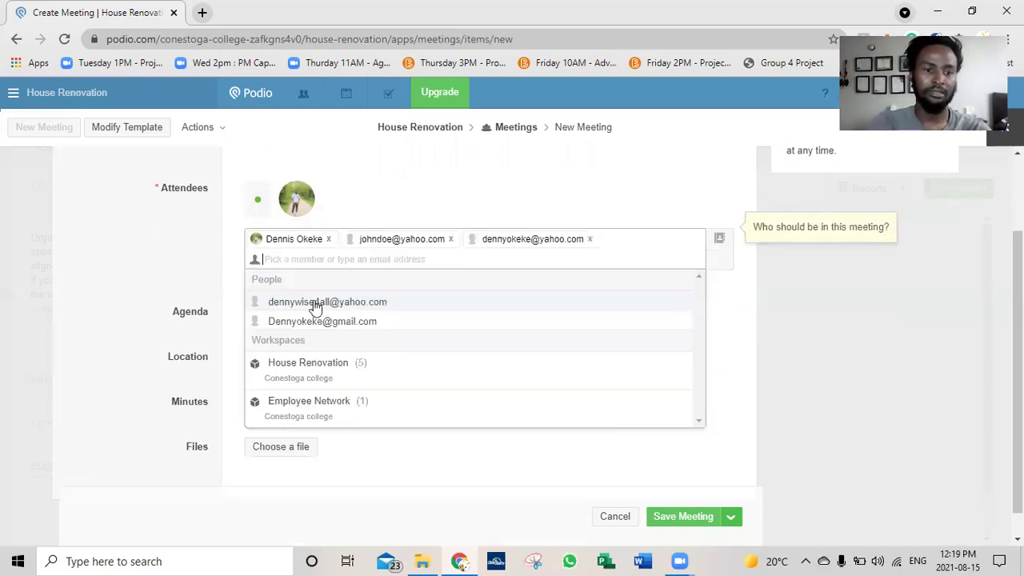
click(311, 308)
click(315, 304)
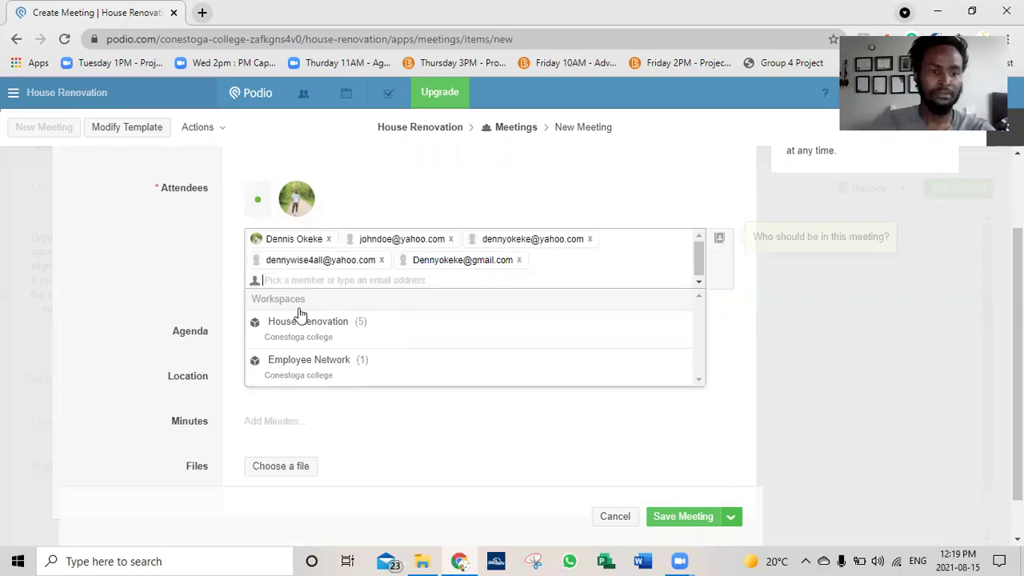
click(275, 330)
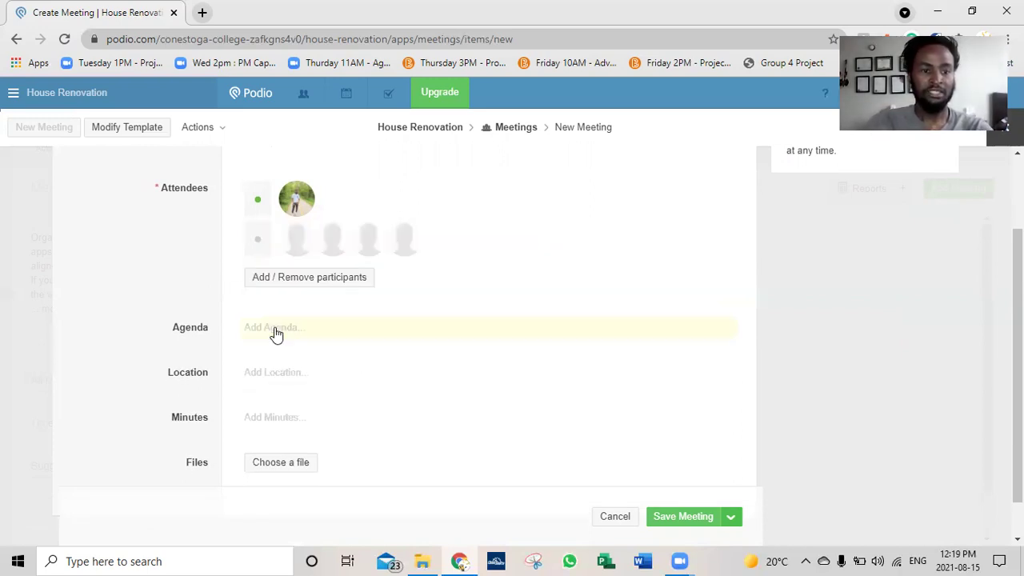
Enter "WBS deliverables breakdown" in the meeting's agenda.
click(275, 334)
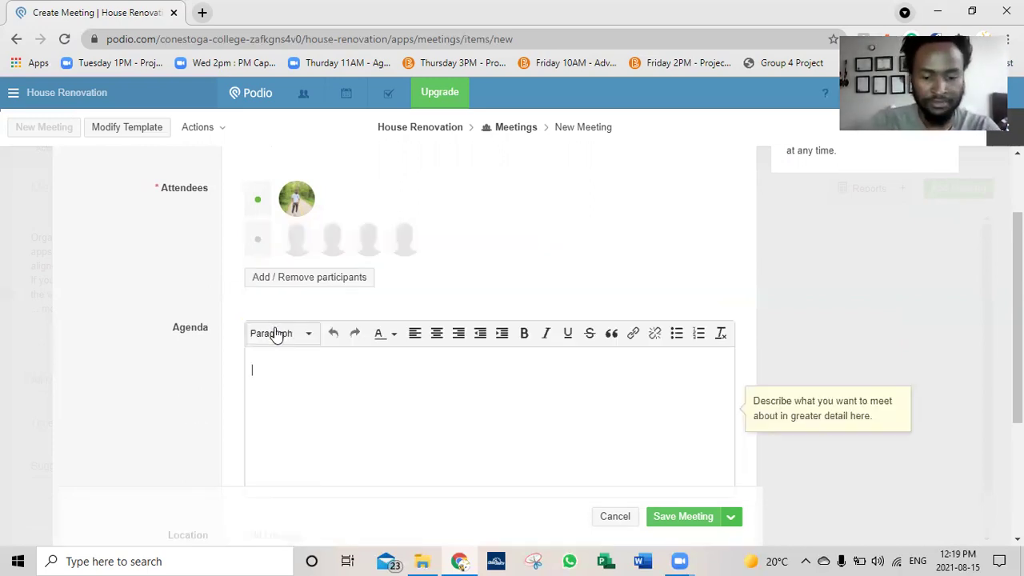
text(1)
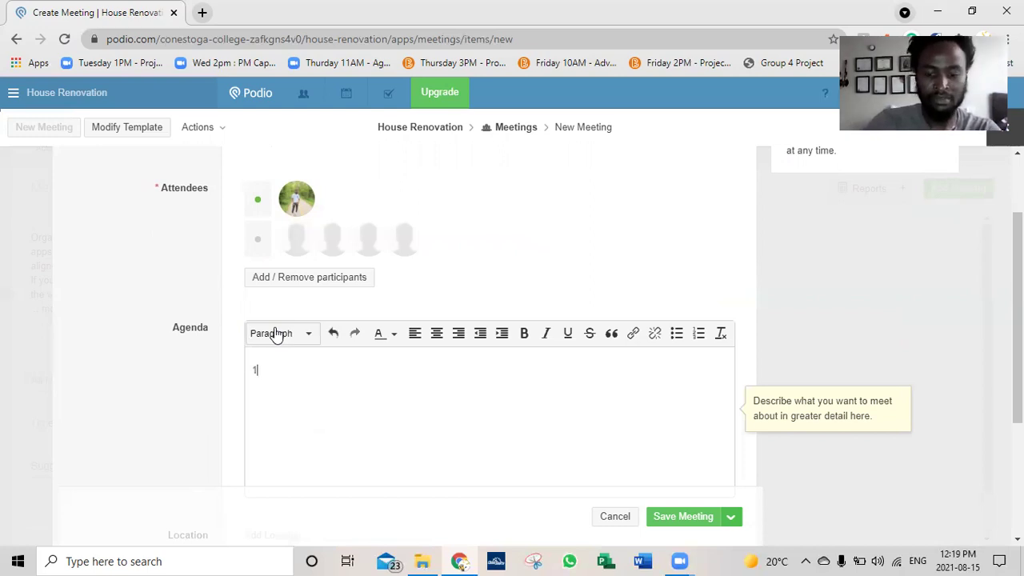
key(BackSpace)
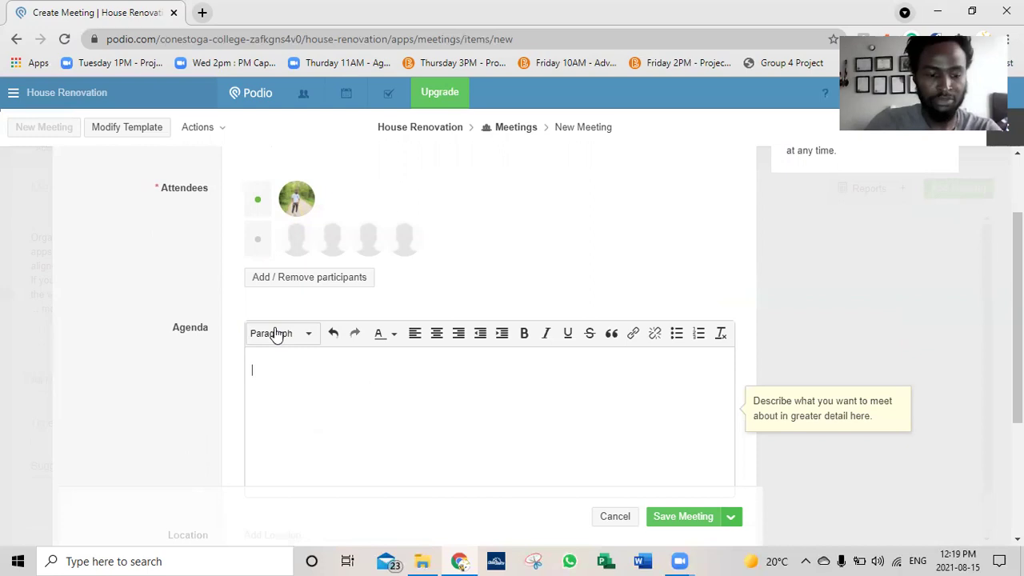
text(WBS deliverabke)
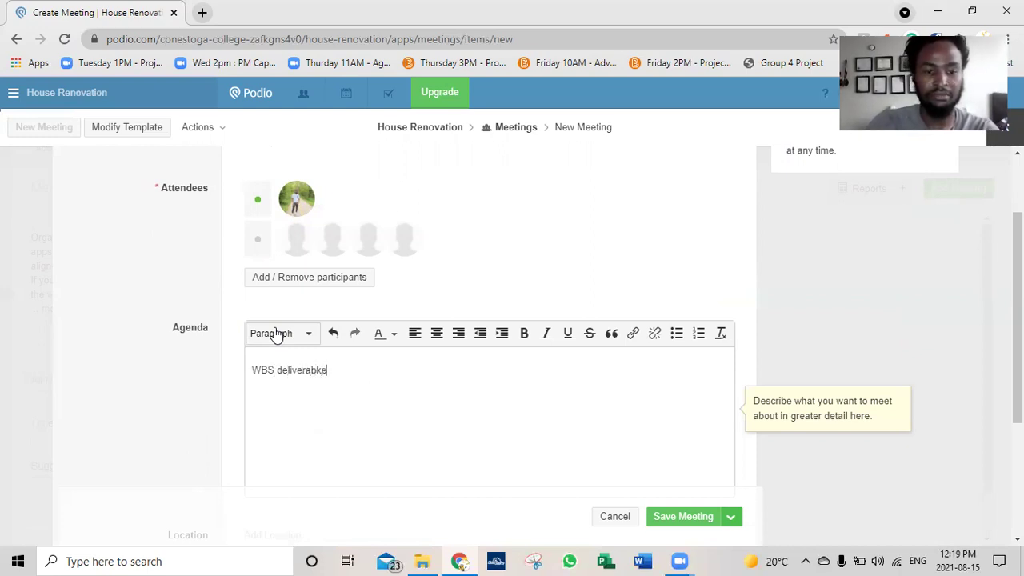
key(BackSpace)
key(BackSpace)
text(les)
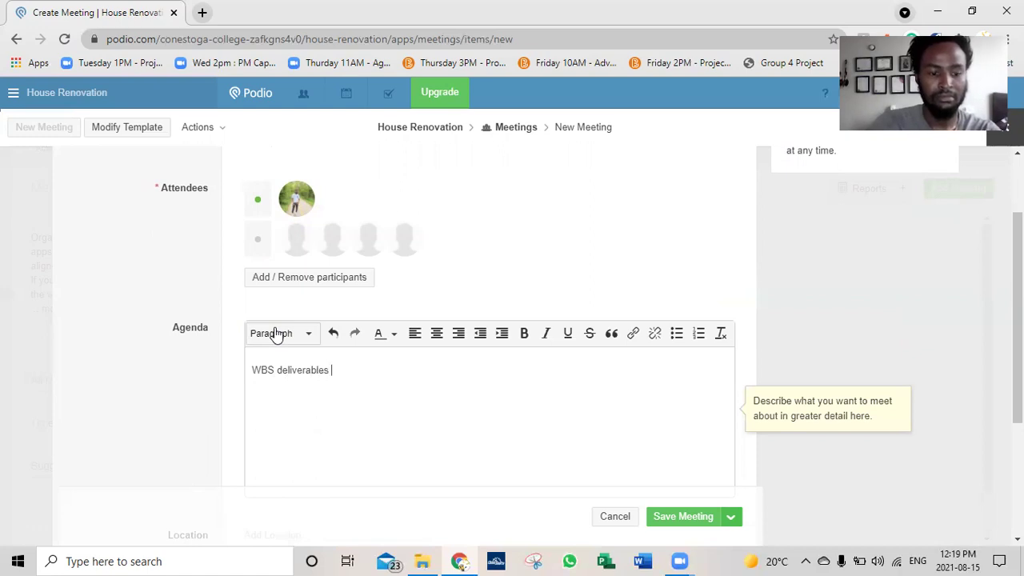
text( b)
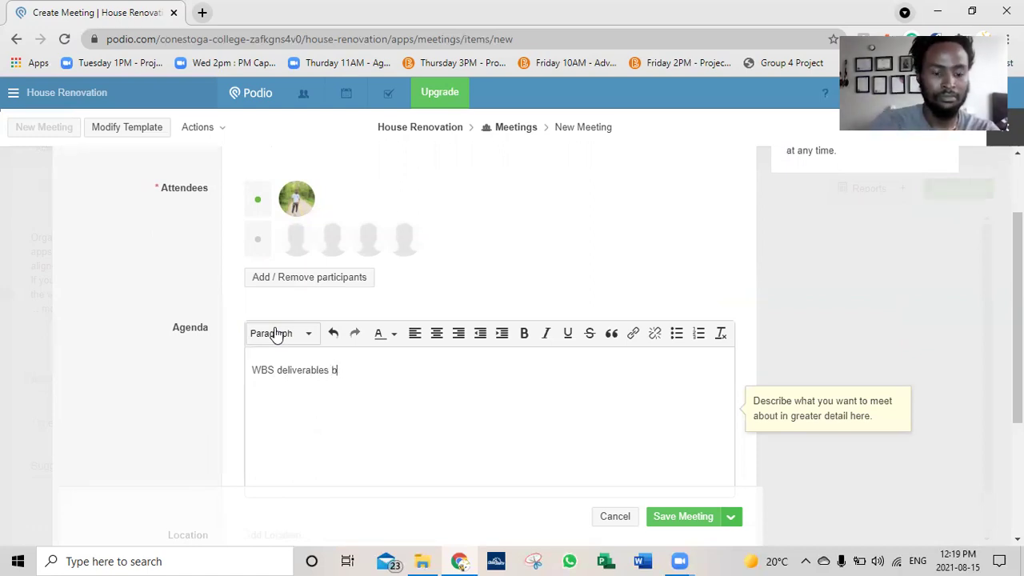
text(vreakdown)
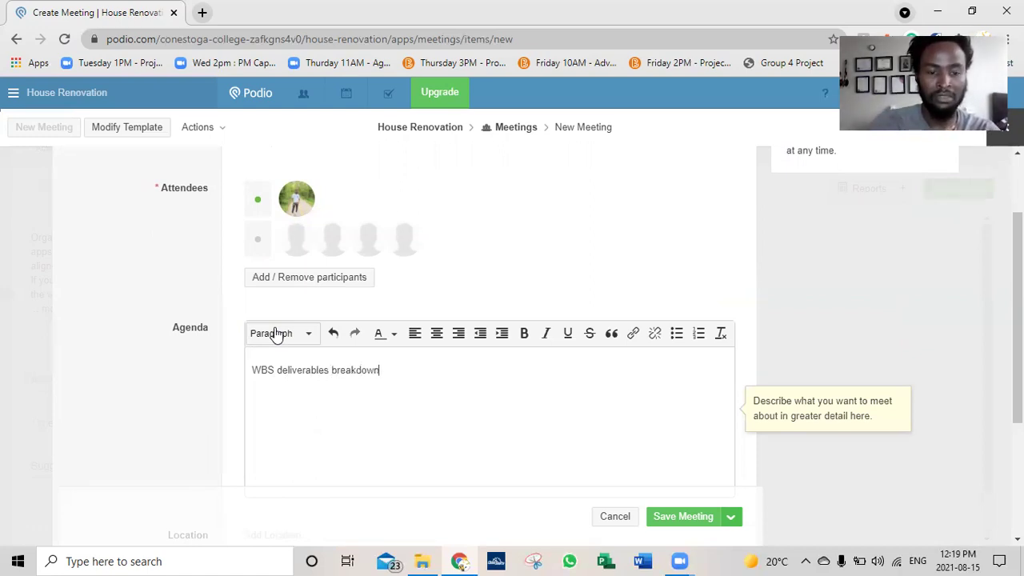
Add "Team Contract/ Team Rules" as a second line in the meeting's agenda.
key(Return)
text(Te)
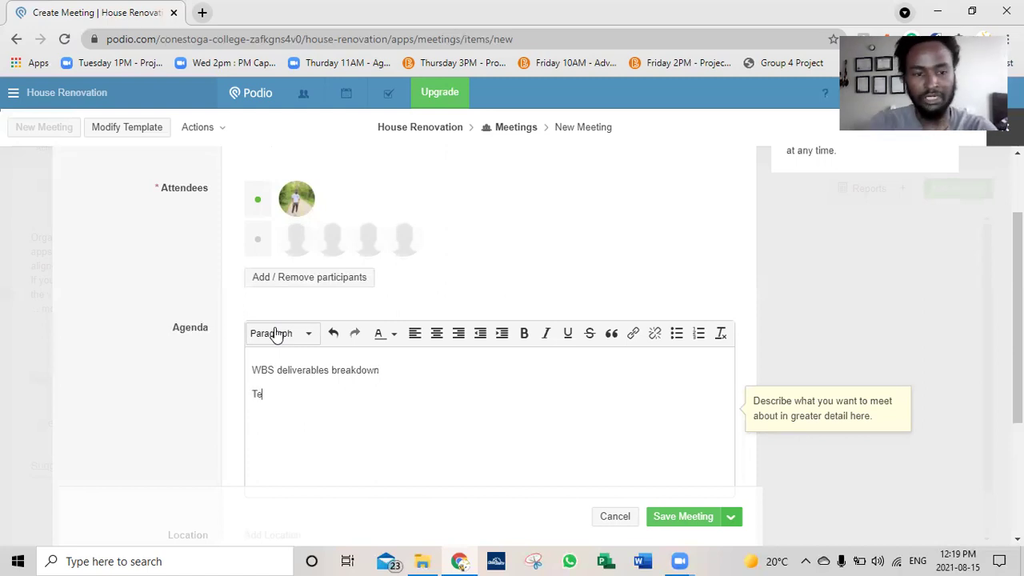
text(am COntract/ TEam Rules)
click(333, 394)
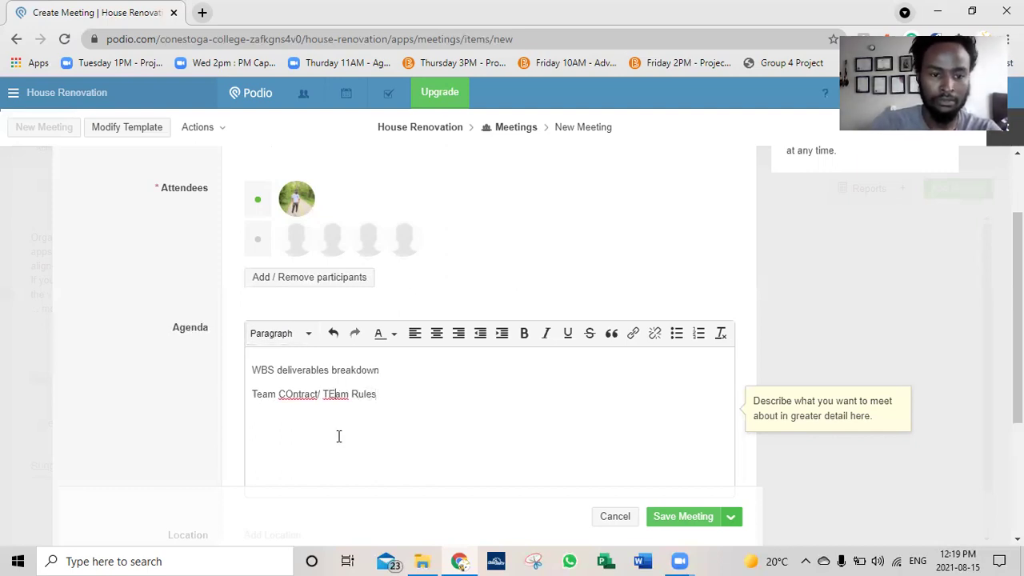
key(BackSpace)
text(e)
key(Num_Lock)
key(BackSpace)
text(e)
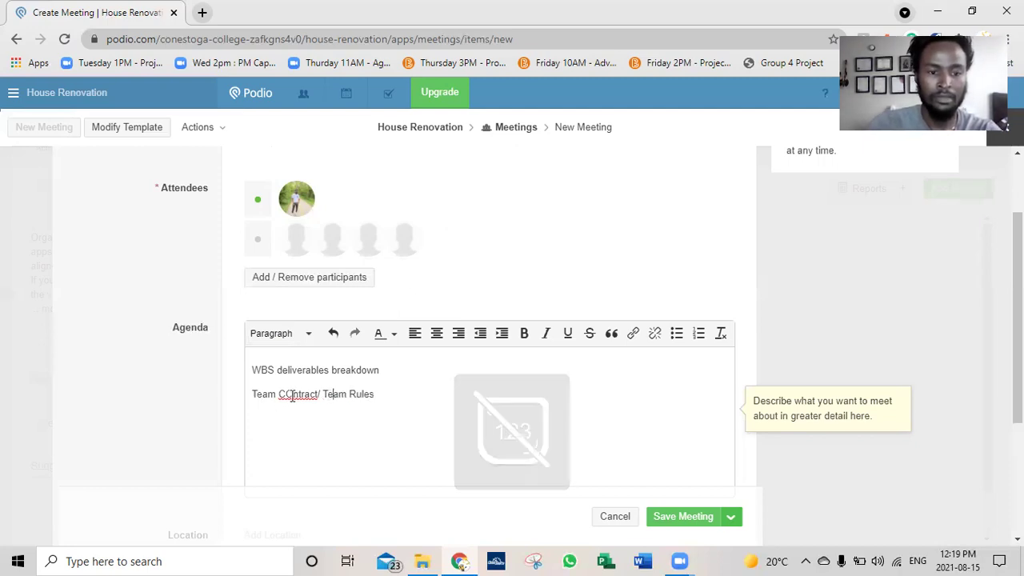
click(293, 395)
key(BackSpace)
text(o)
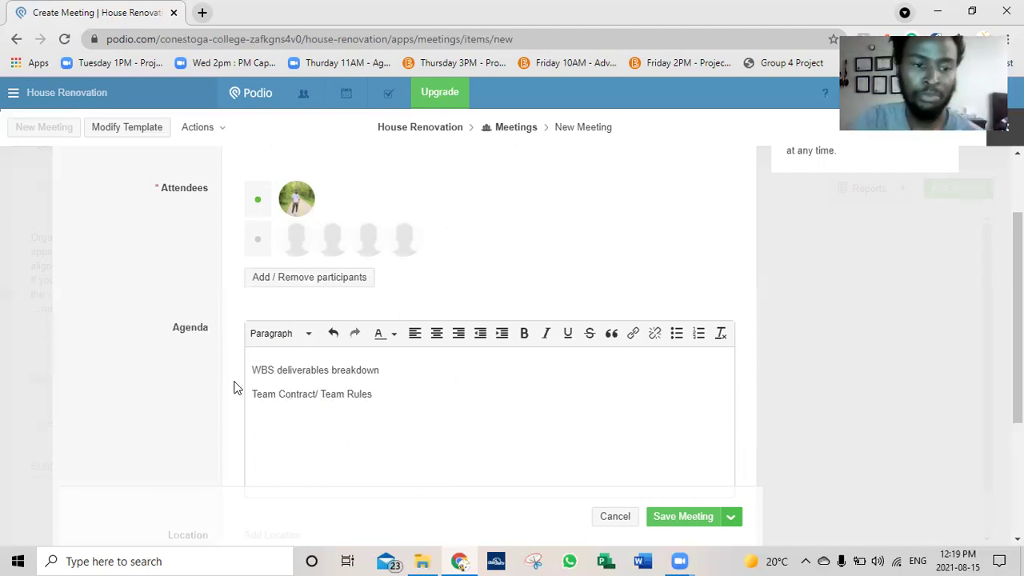
Enter "Conference Room - Conestoga COllege Building" as the meeting's location and save the meeting.
scroll(236, 388, down, 1)
scroll(236, 388, down, 2)
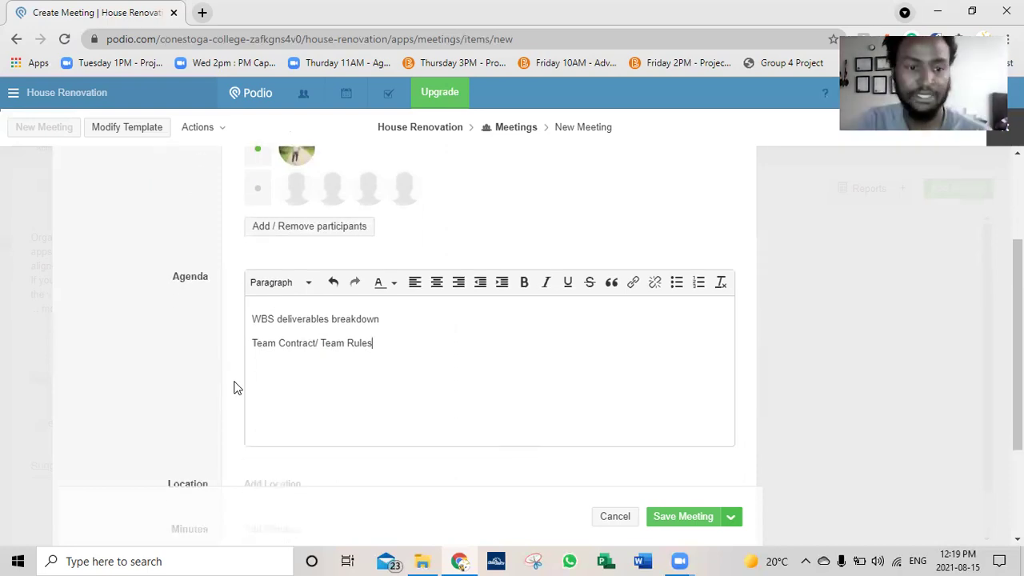
click(256, 436)
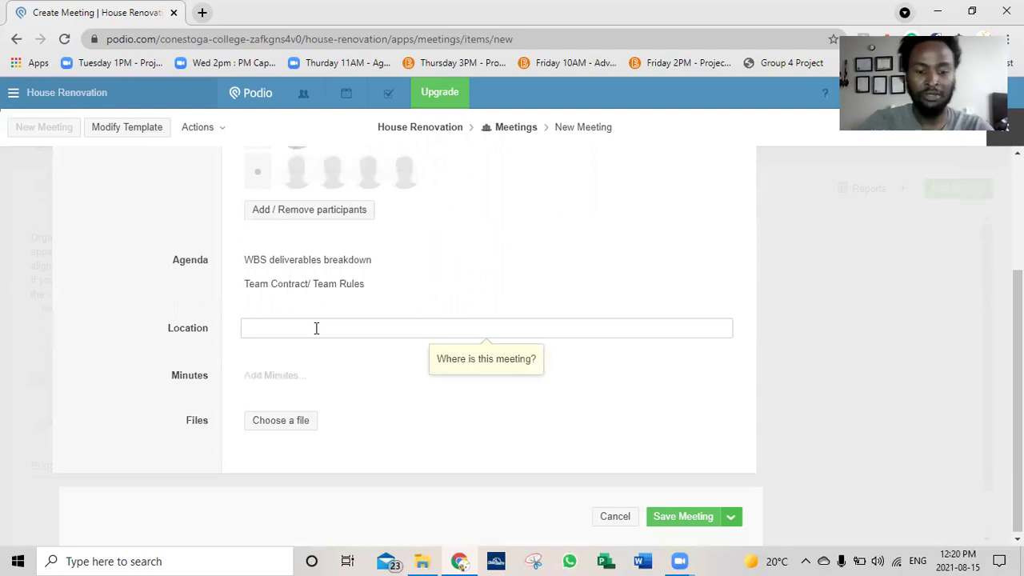
text(Confere)
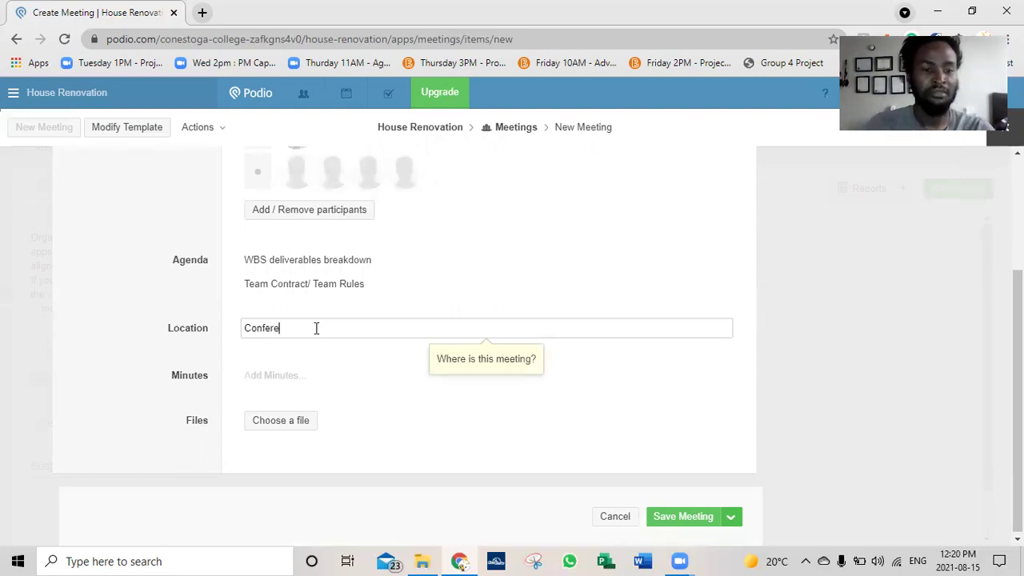
text(nce Room - Conesto)
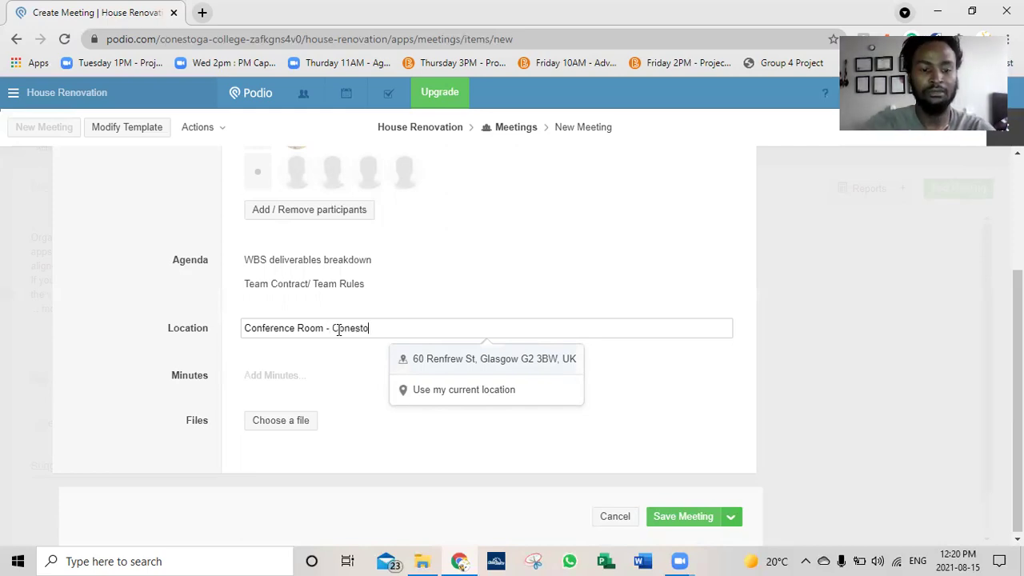
text(ga COllege Bu)
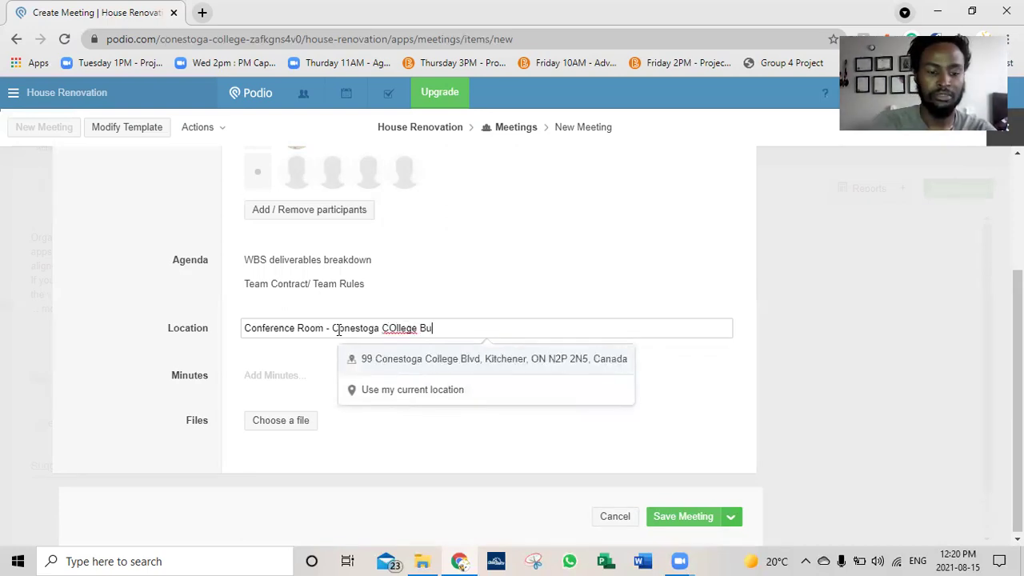
text(ilding)
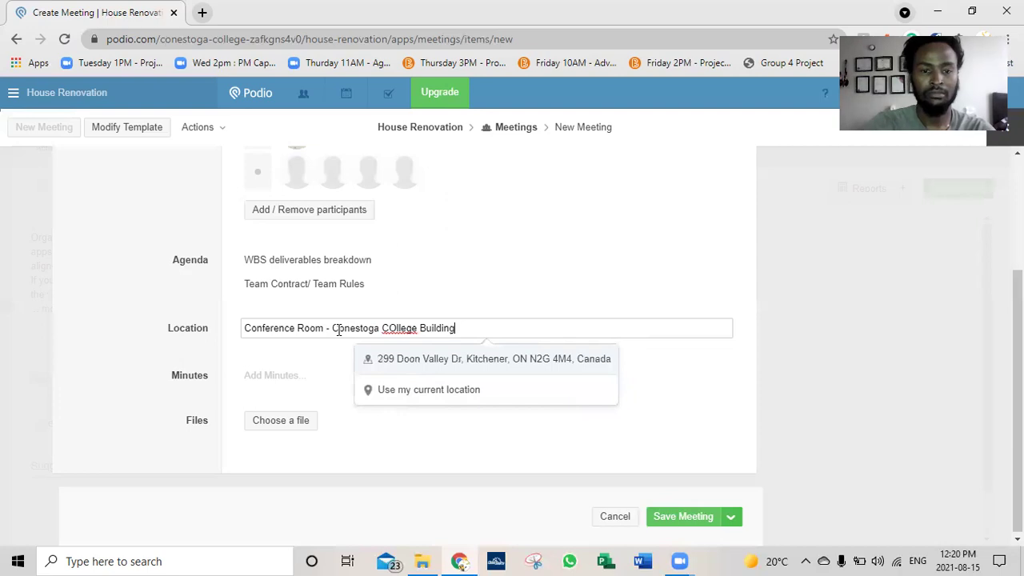
click(237, 369)
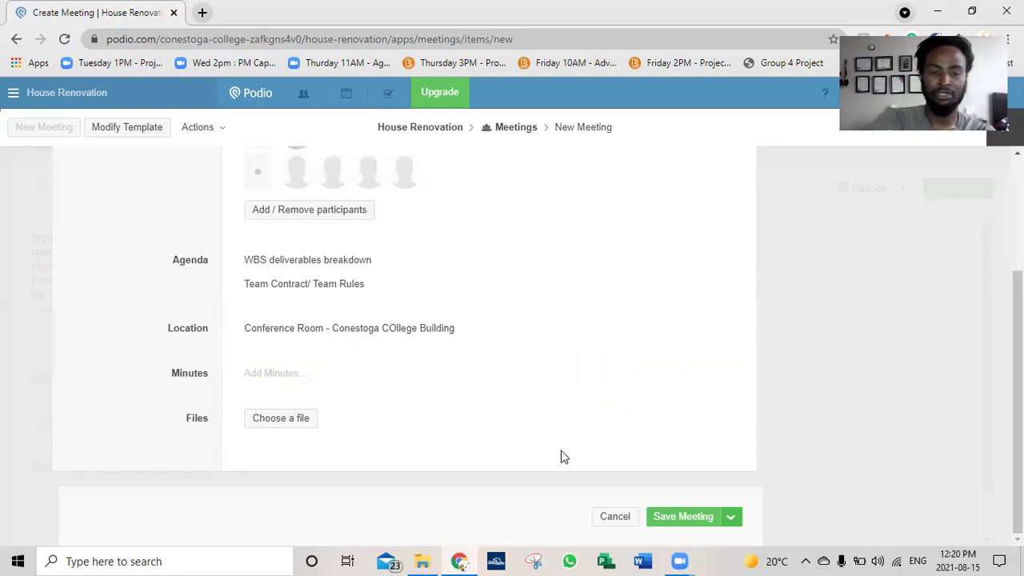
click(675, 517)
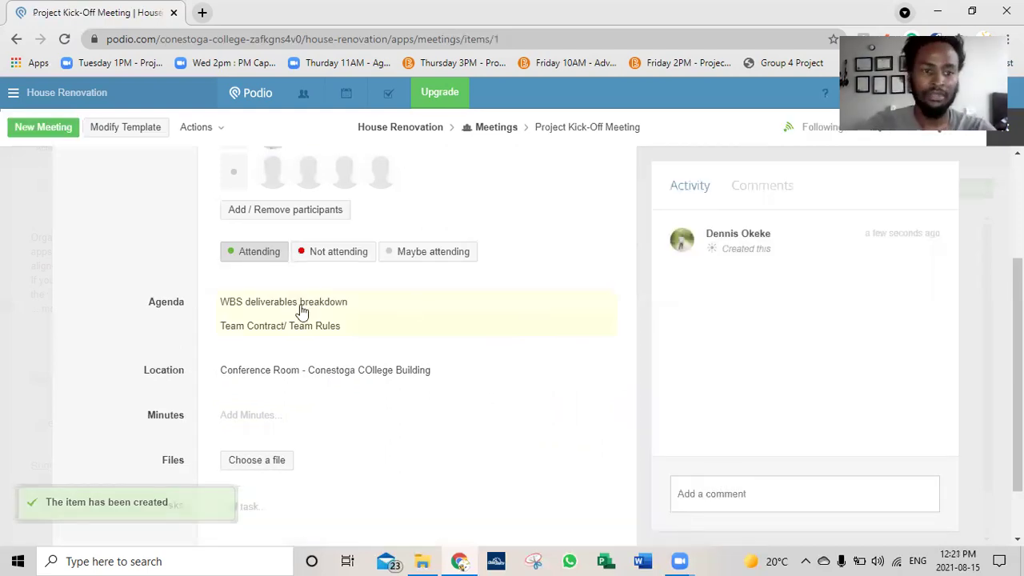
Review the saved Project Kick-Off Meeting's time, attendees, agenda, location and remaining fields.
scroll(301, 312, up, 2)
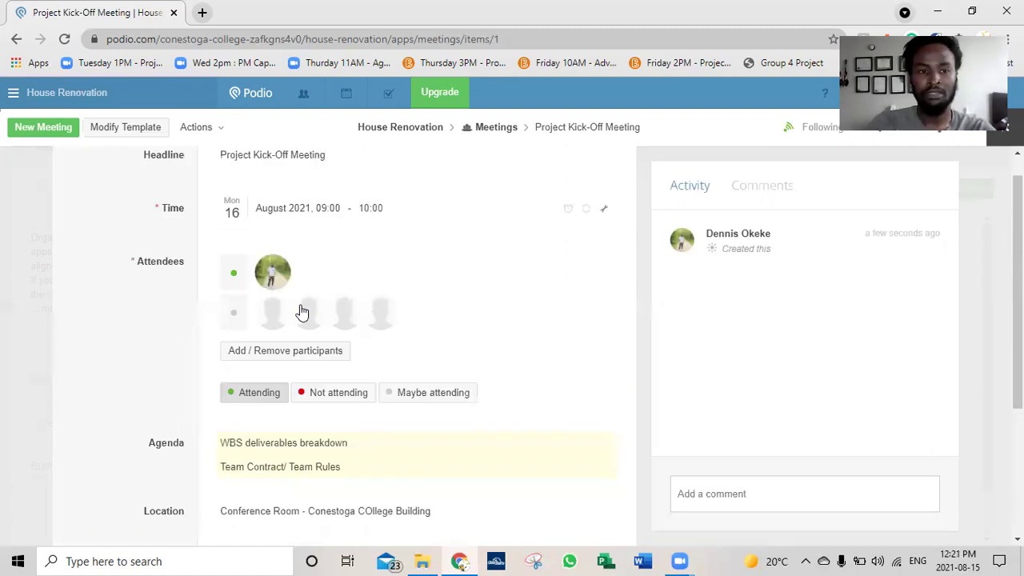
scroll(301, 313, up, 1)
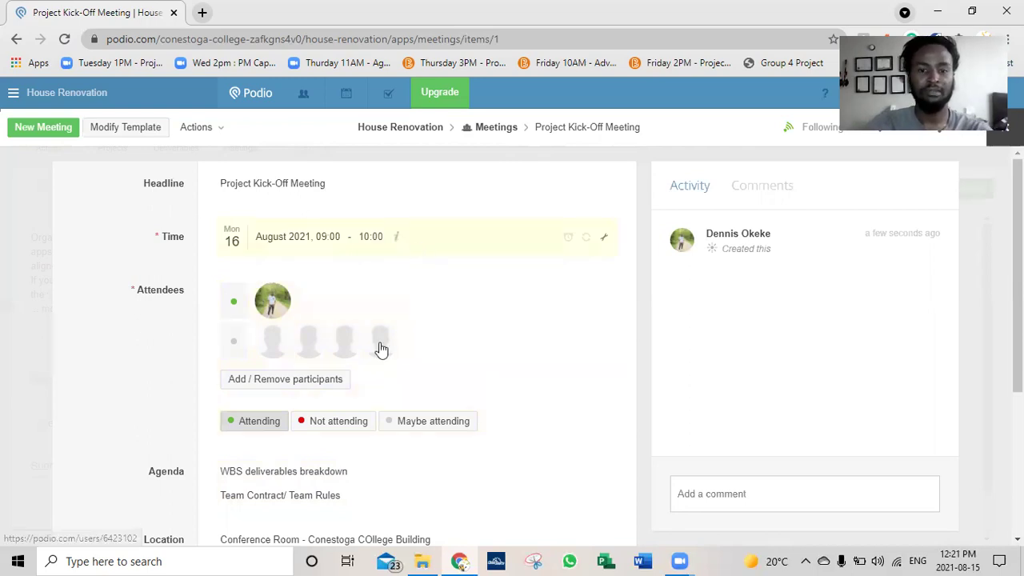
scroll(360, 344, down, 3)
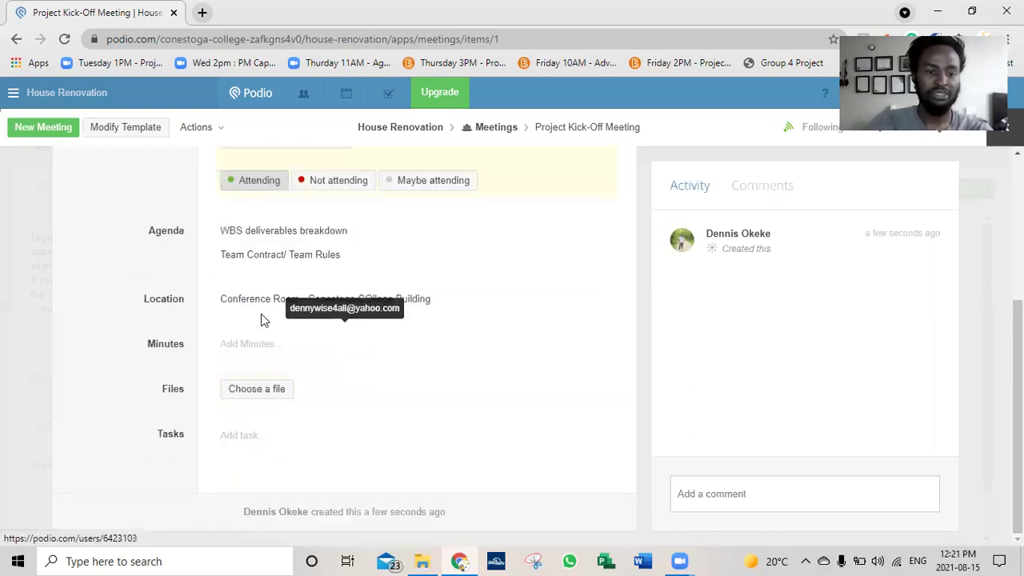
scroll(360, 336, up, 3)
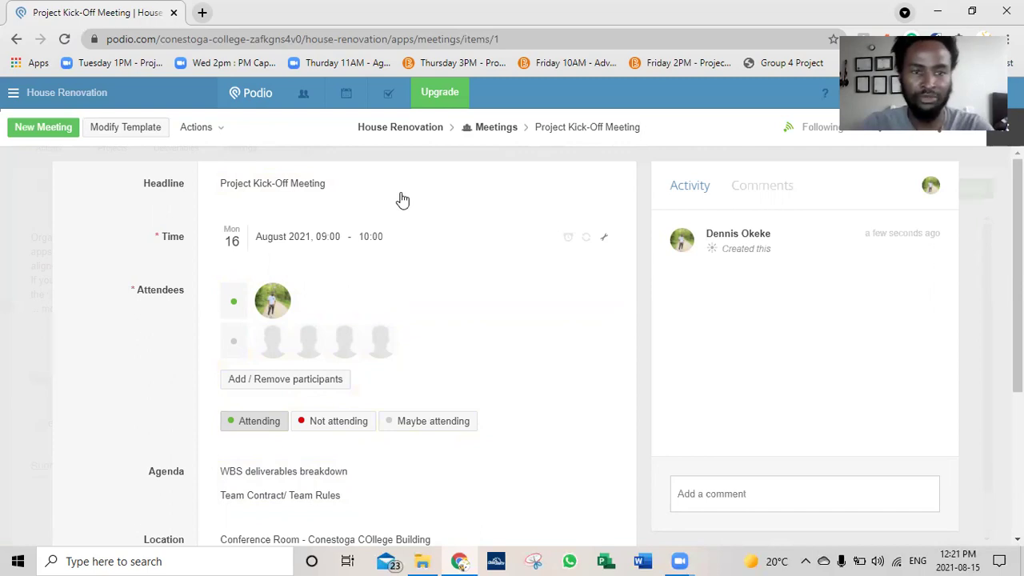
scroll(403, 199, down, 3)
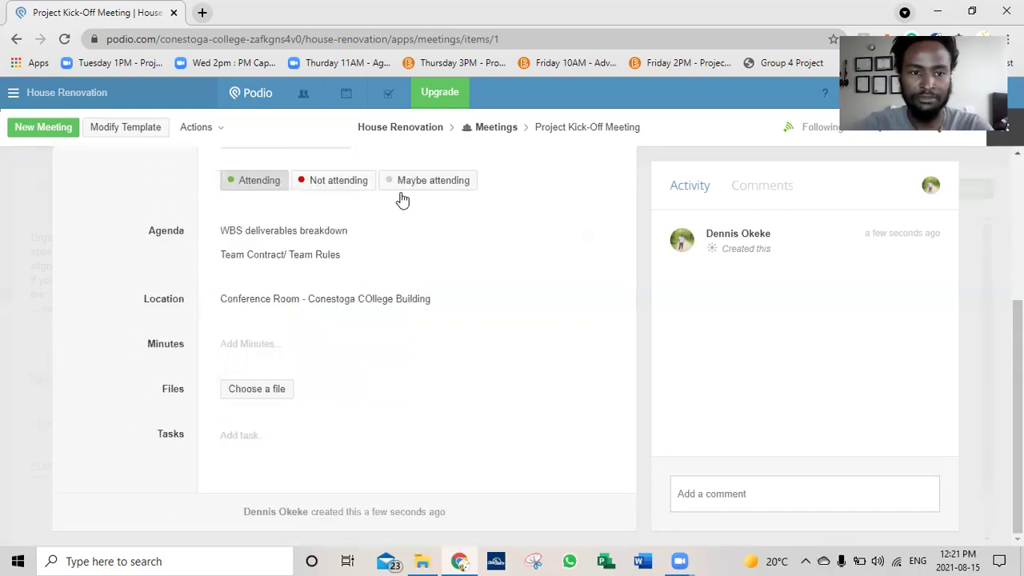
scroll(406, 132, up, 3)
Create a new deliverable in the House Renovation workspace with the title "Procure Wood for Fencing".
click(407, 132)
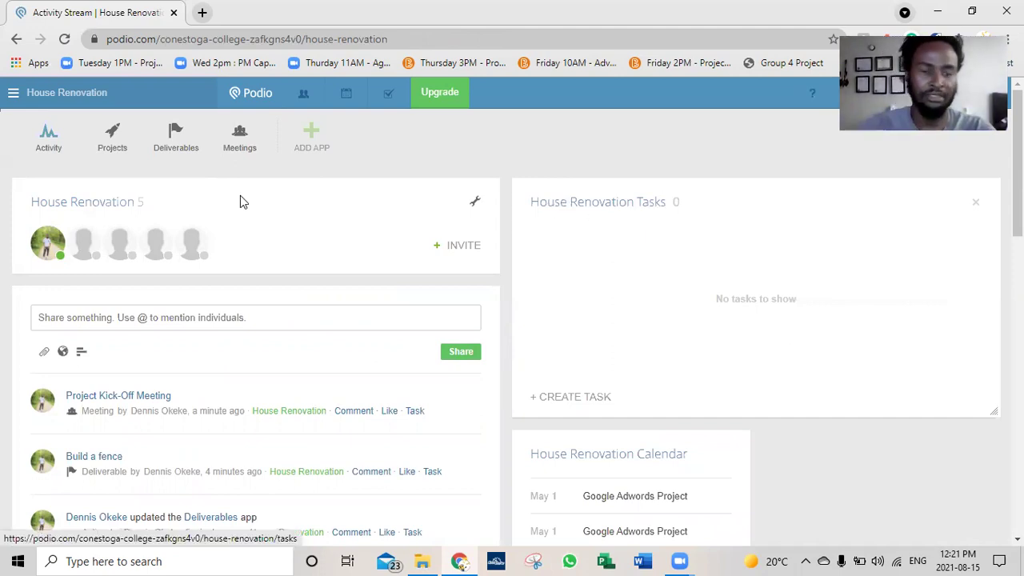
click(169, 134)
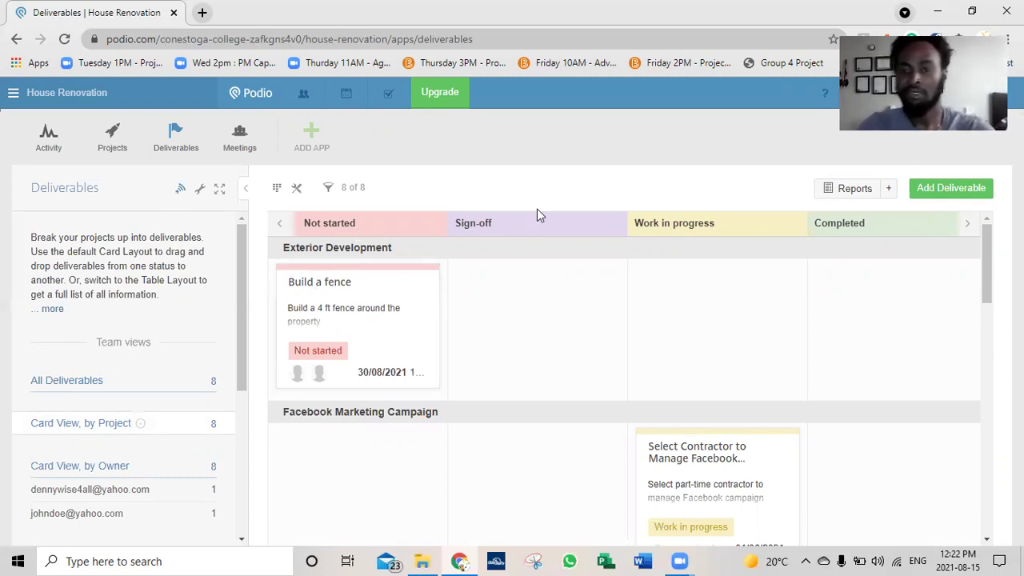
click(954, 187)
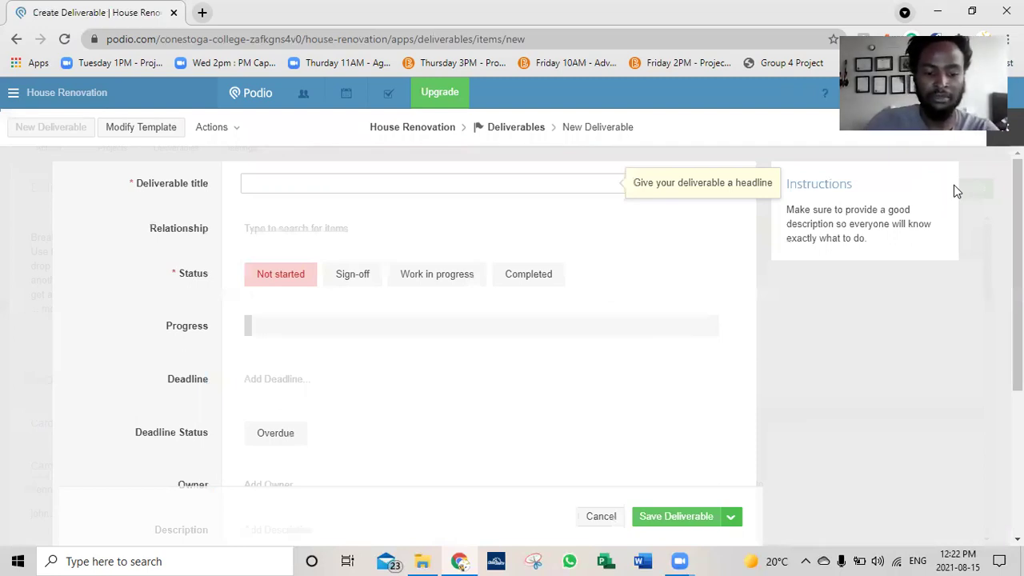
text(Pro)
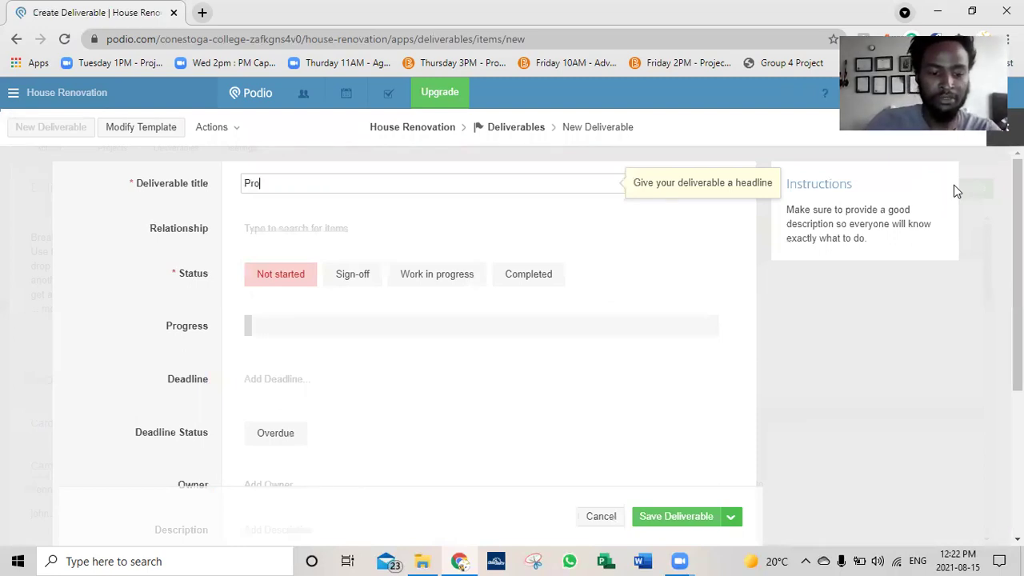
text(cure)
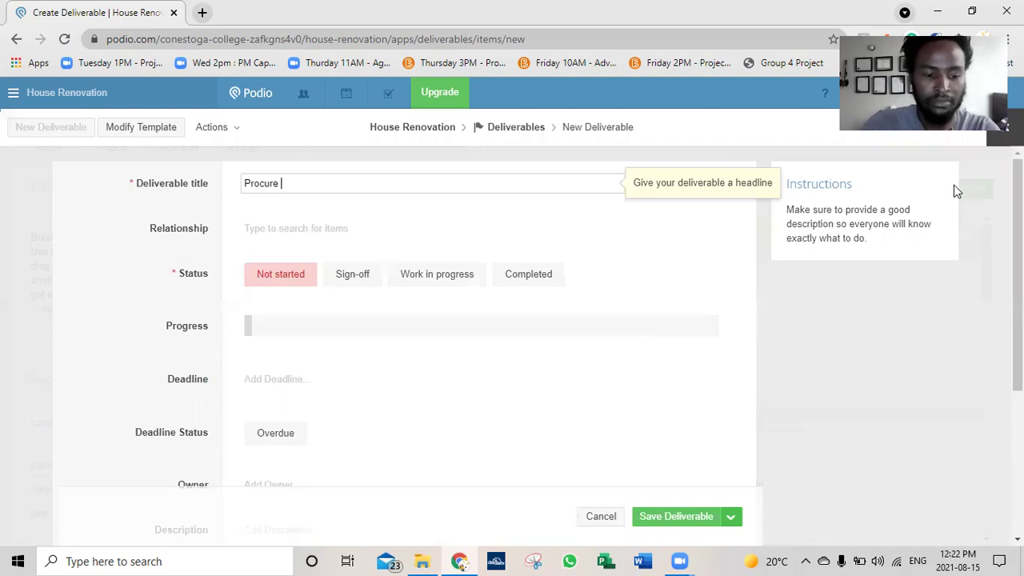
text( Wood)
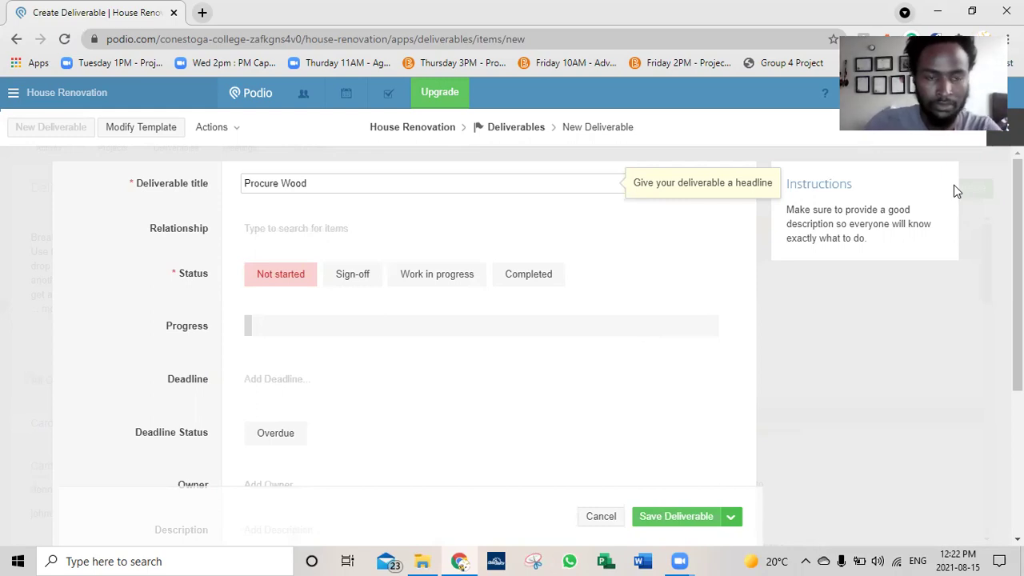
text(f)
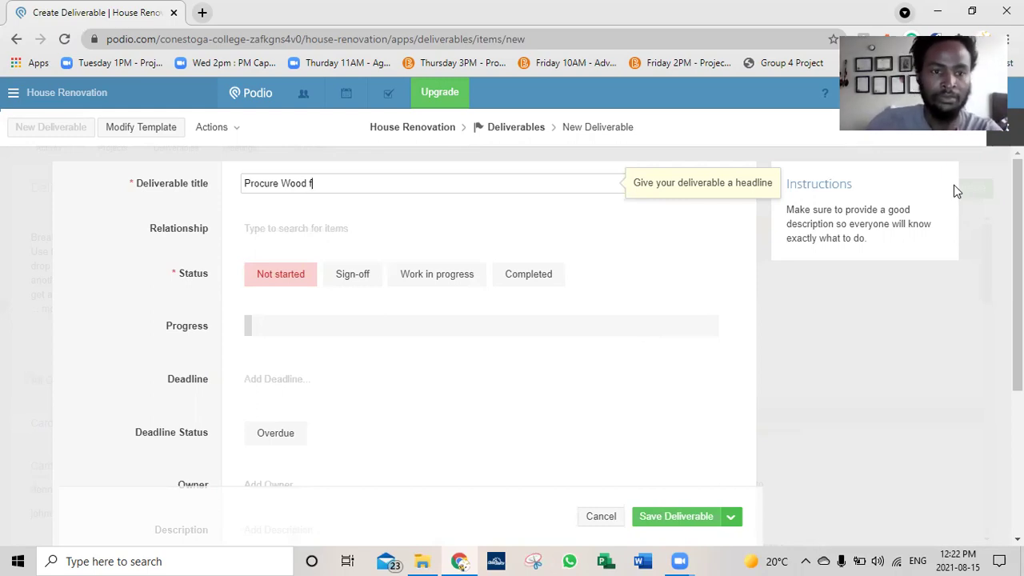
text(or Fencing)
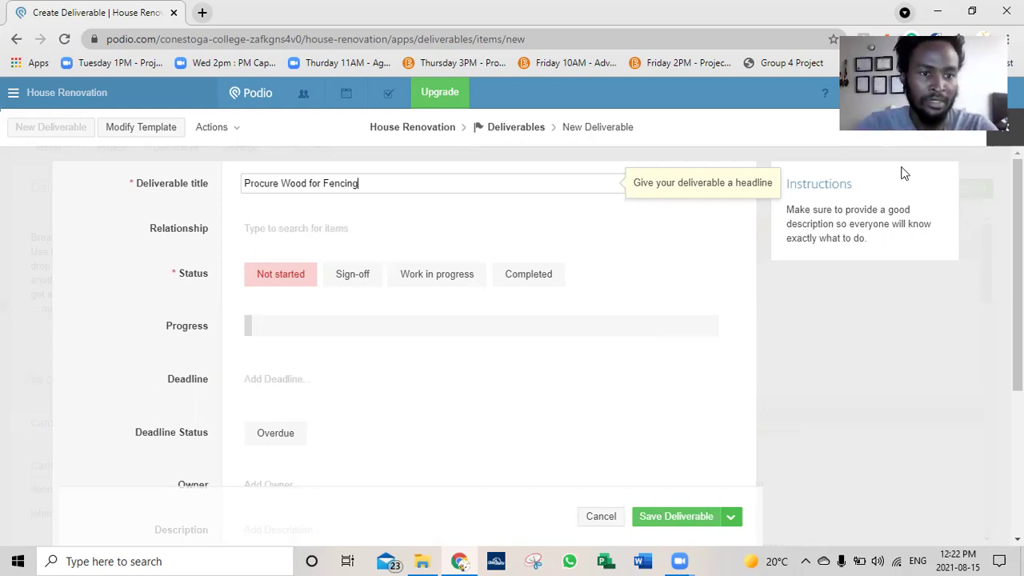
click(286, 235)
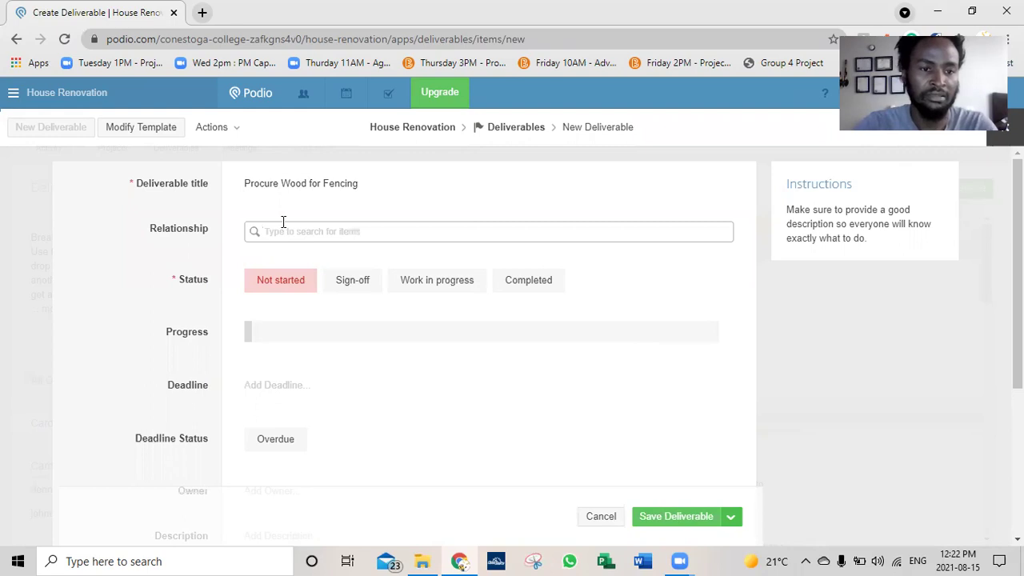
mouse_move(292, 286)
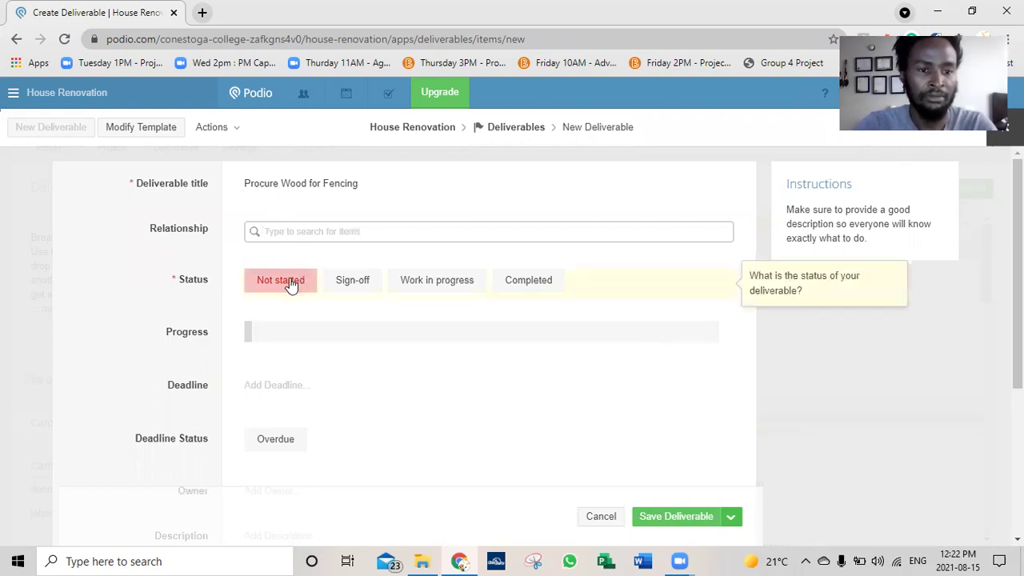
text(b)
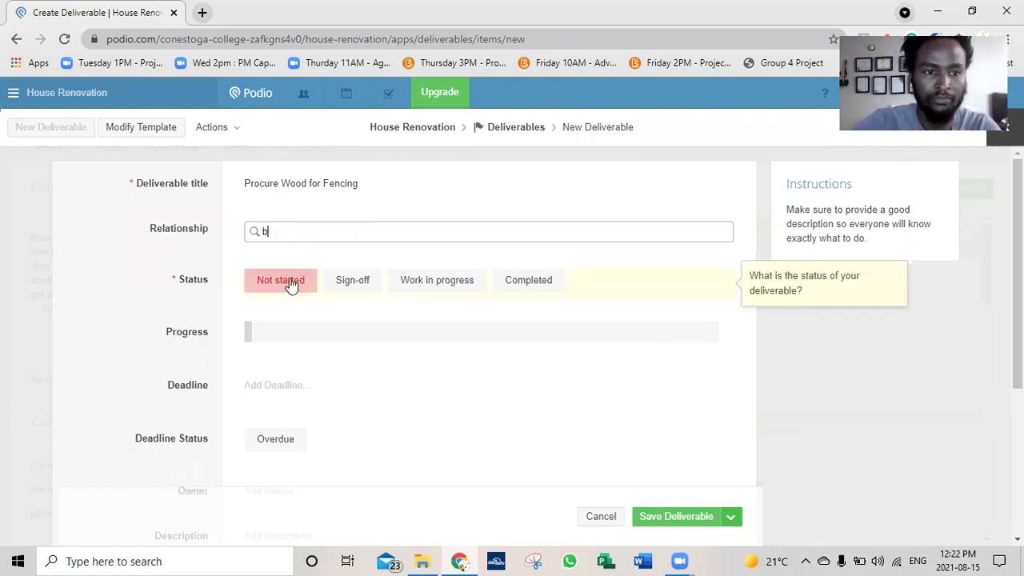
key(BackSpace)
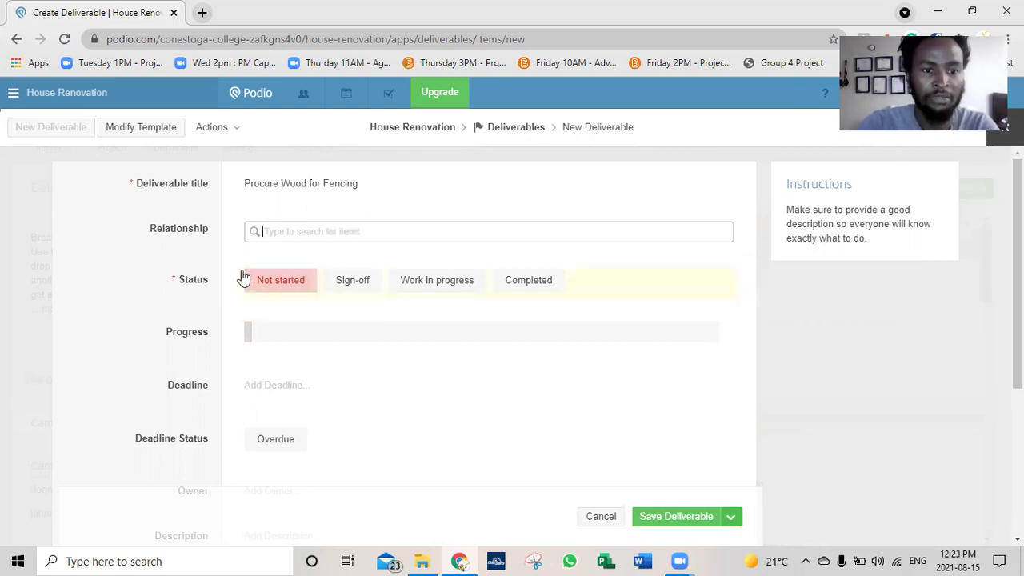
Set the new deliverable's status to Sign-off and its progress to 64%.
click(362, 285)
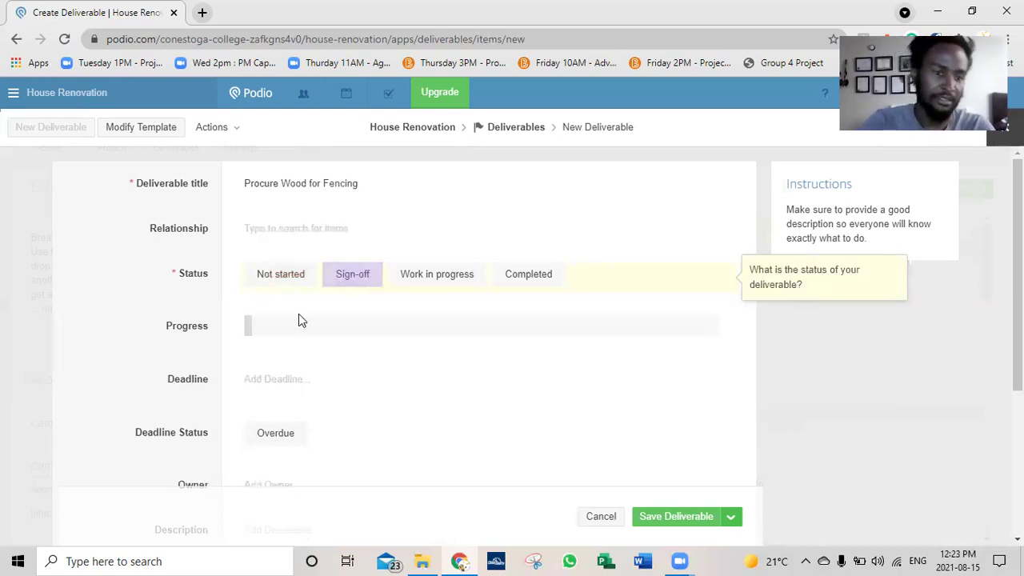
drag(266, 325, 494, 328)
click(547, 347)
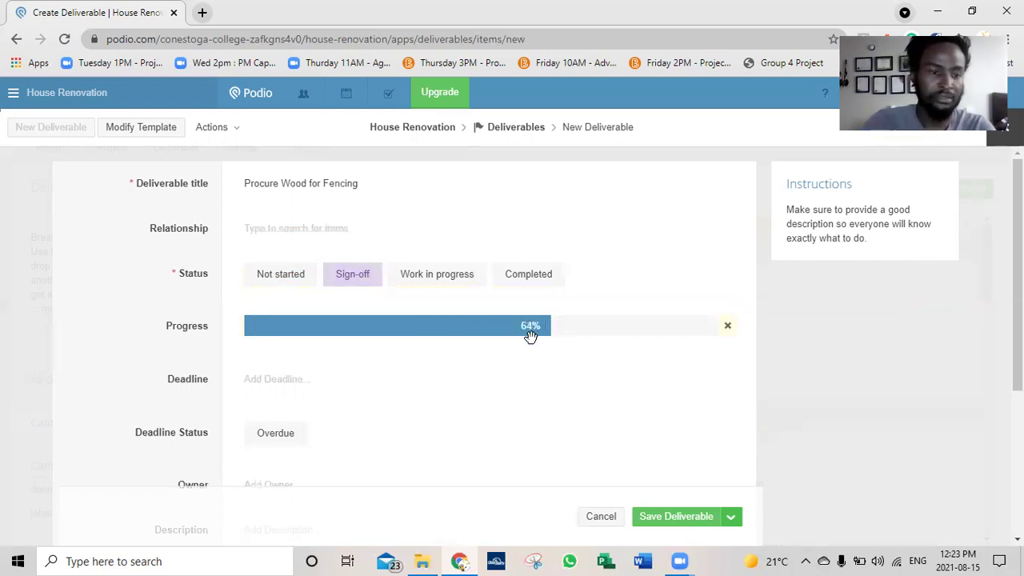
Set the deliverable's deadline to 16/08/2021 at 14:00.
click(298, 382)
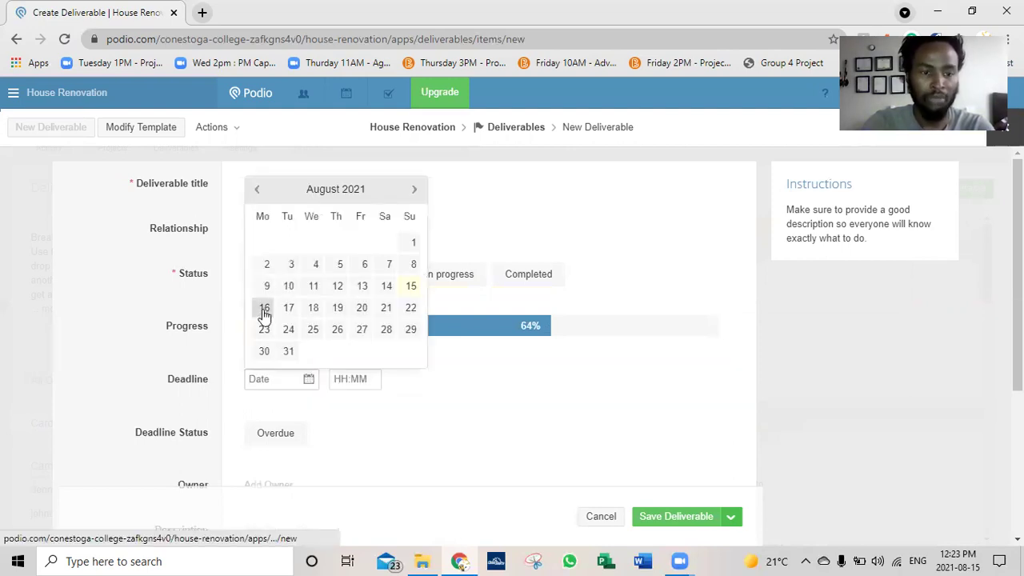
click(352, 377)
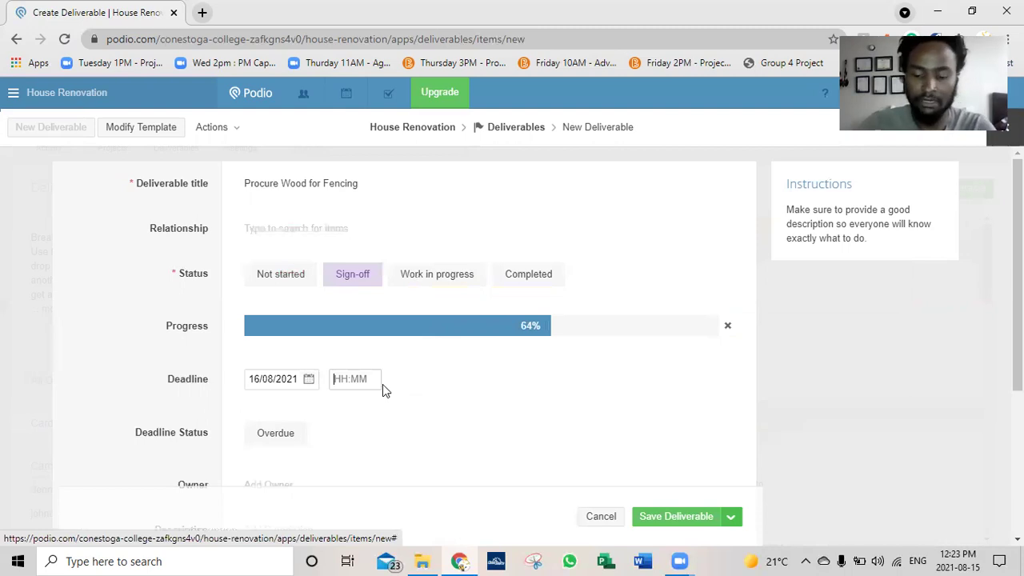
text(12:00)
key(Down)
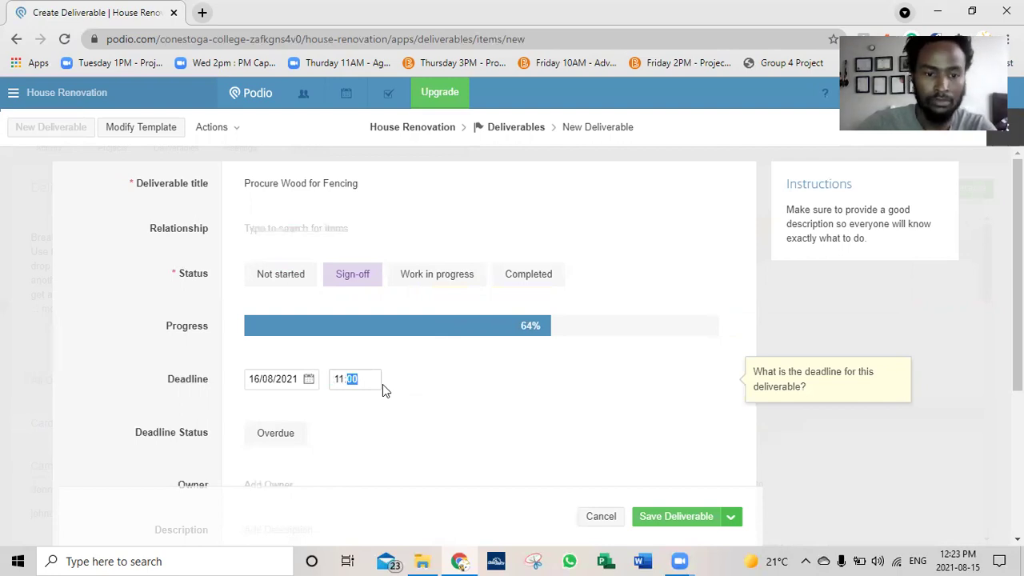
key(Num_Lock)
text(14)
click(324, 403)
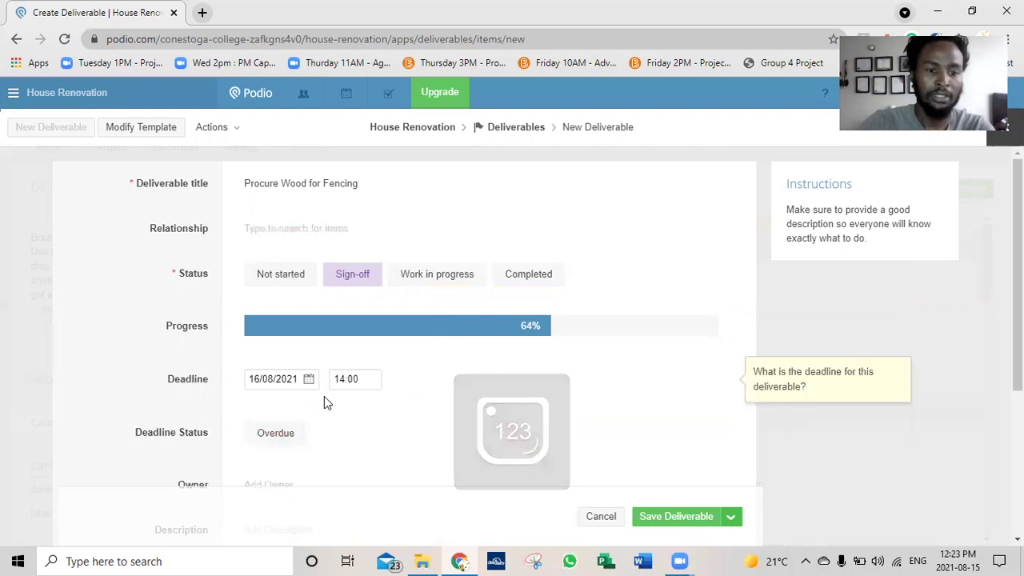
Assign the workspace owner's own account, the first listed person, as the deliverable's owner.
scroll(321, 400, down, 2)
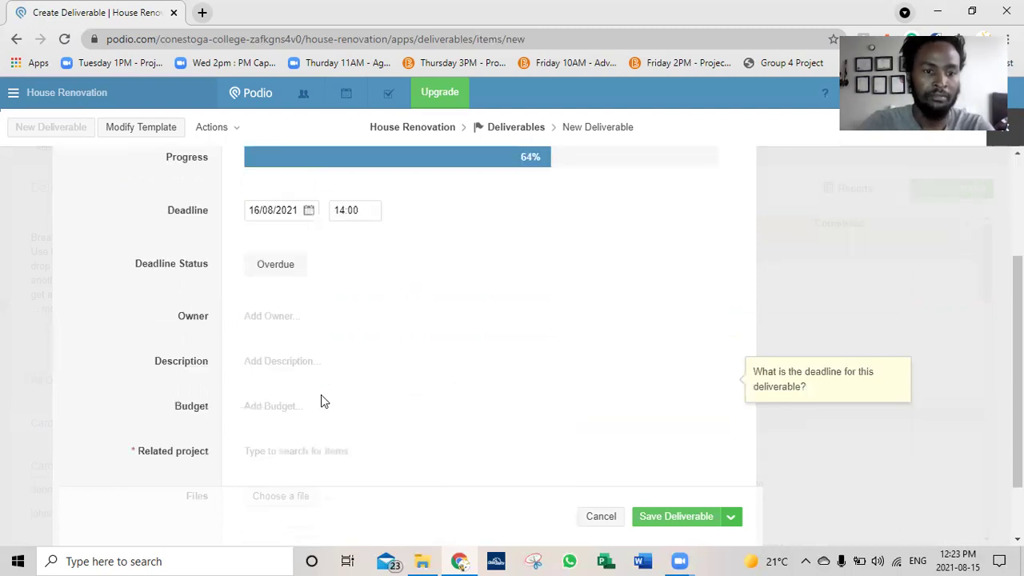
click(264, 324)
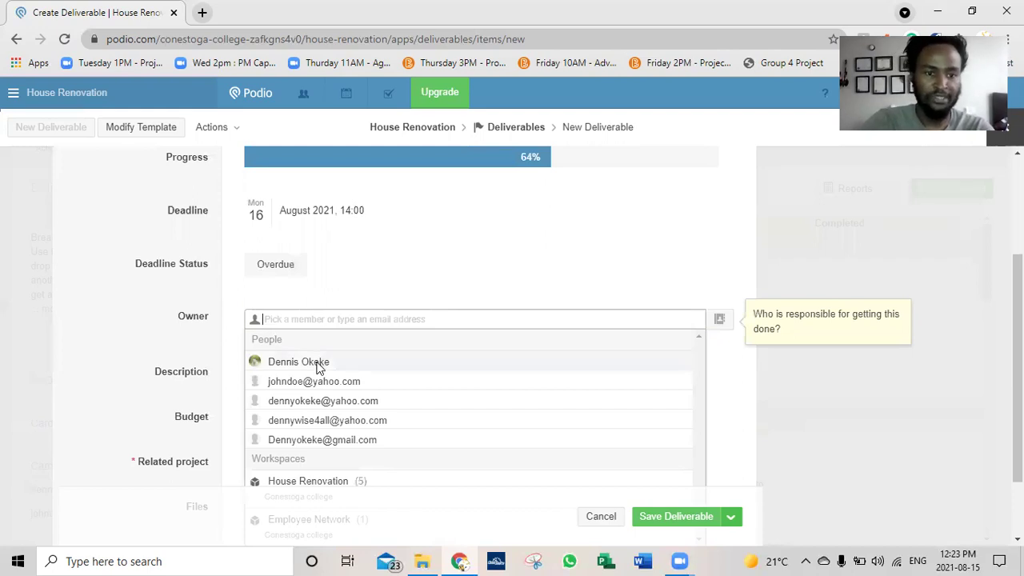
click(318, 364)
click(574, 266)
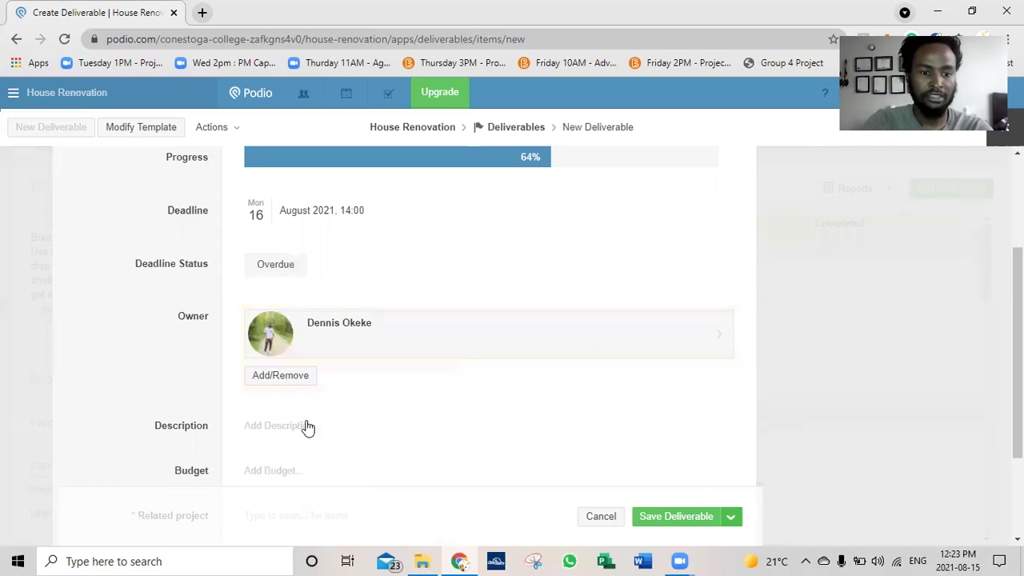
Enter "Get wood supplies from the suppliers/ home depot" as the deliverable's description.
click(310, 441)
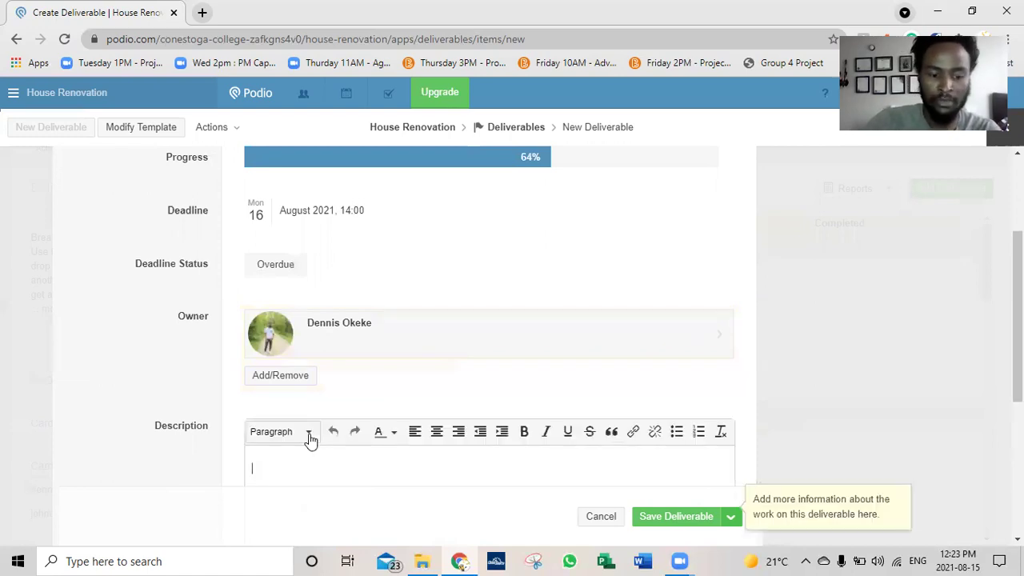
text(Get )
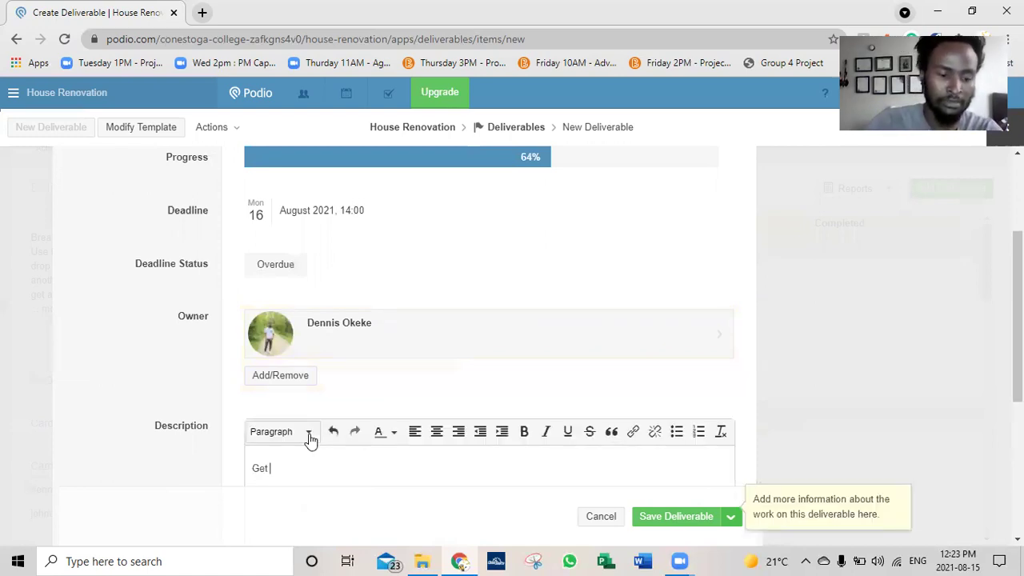
text(wood )
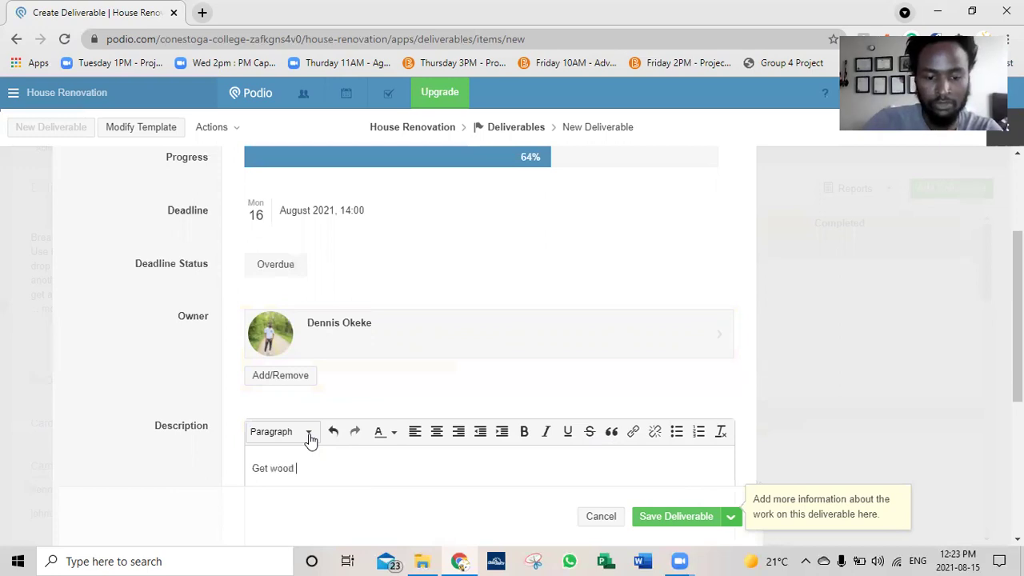
text(supplies )
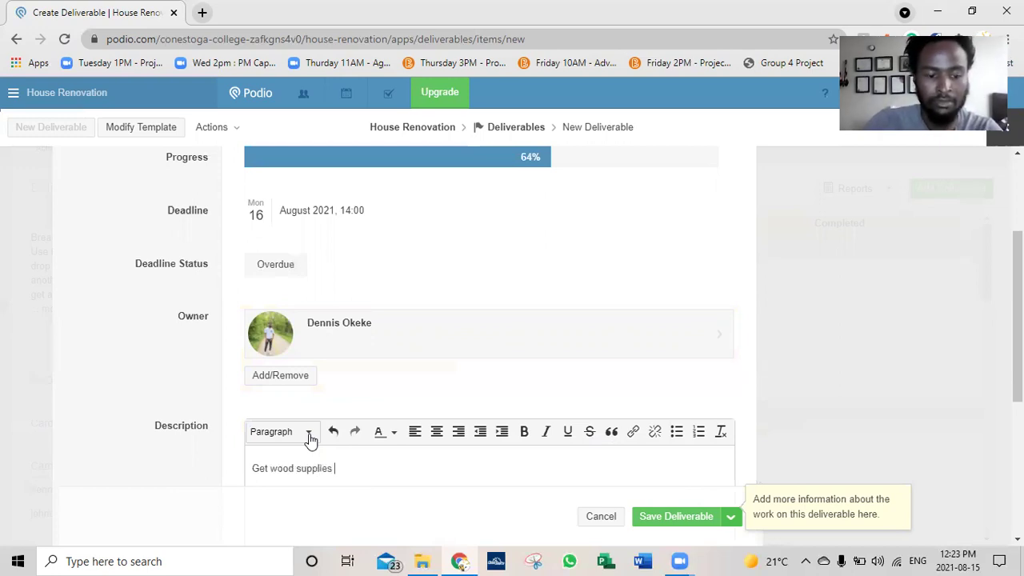
text(from th)
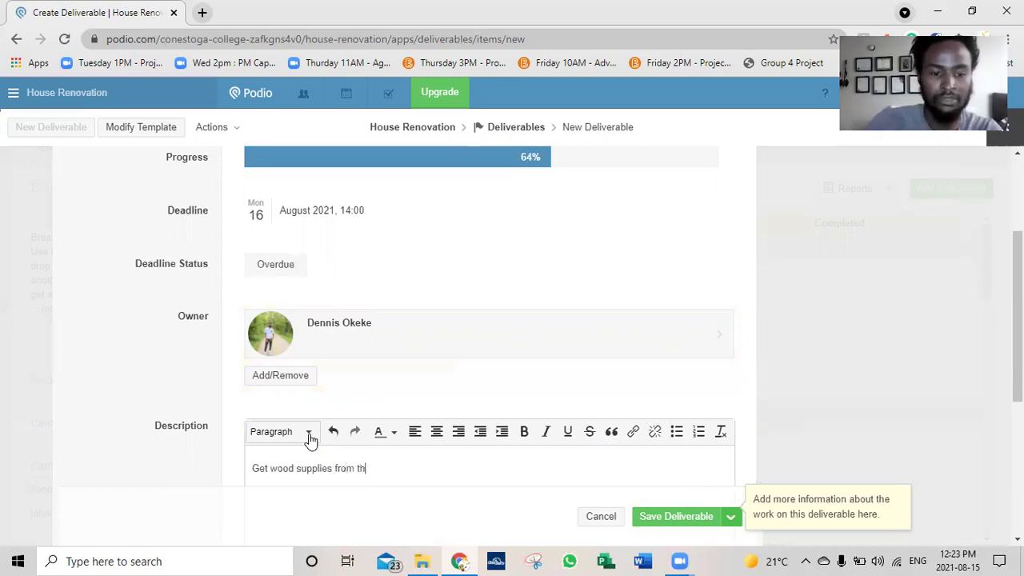
text(e )
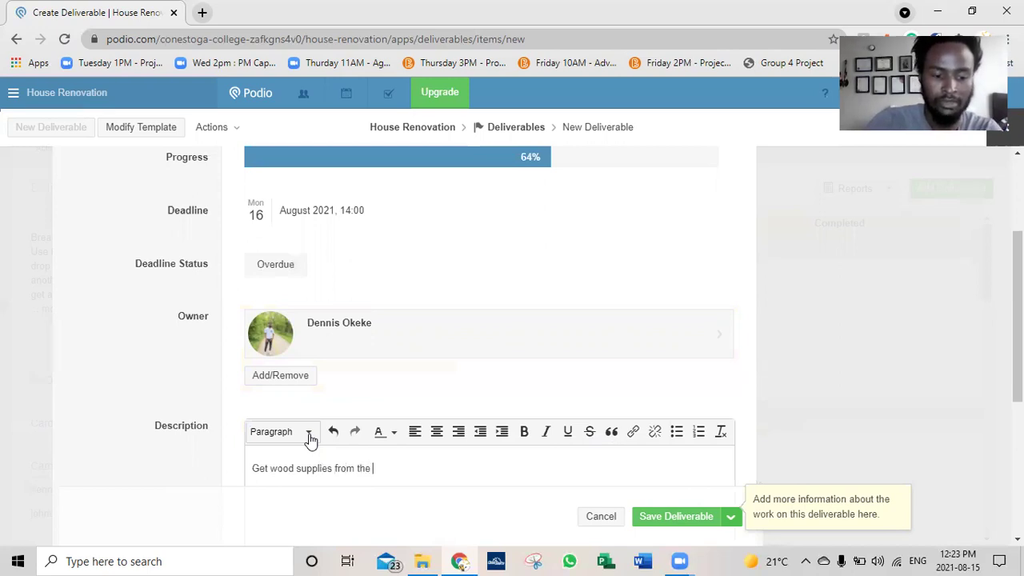
text(supplie)
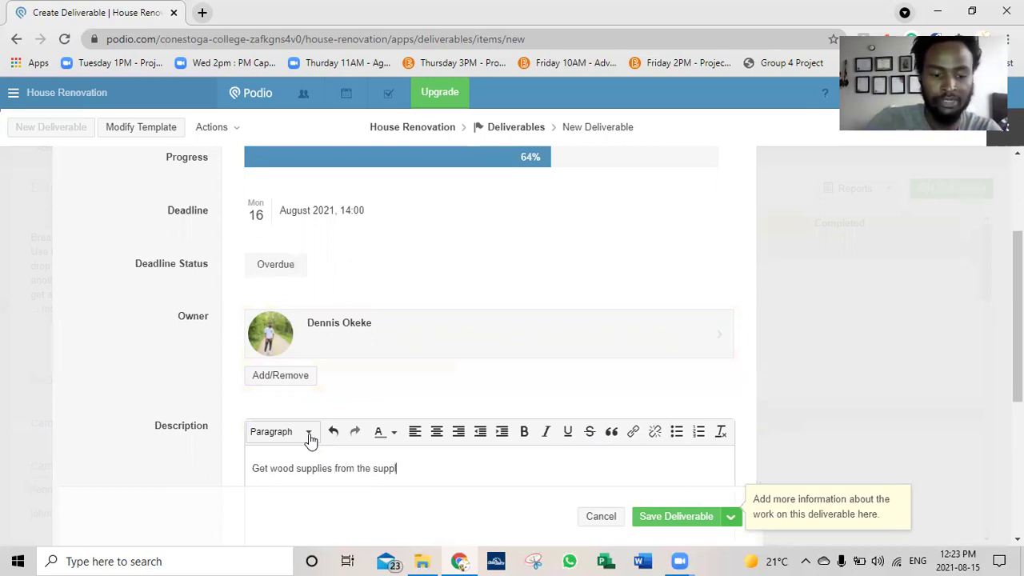
text(rs)
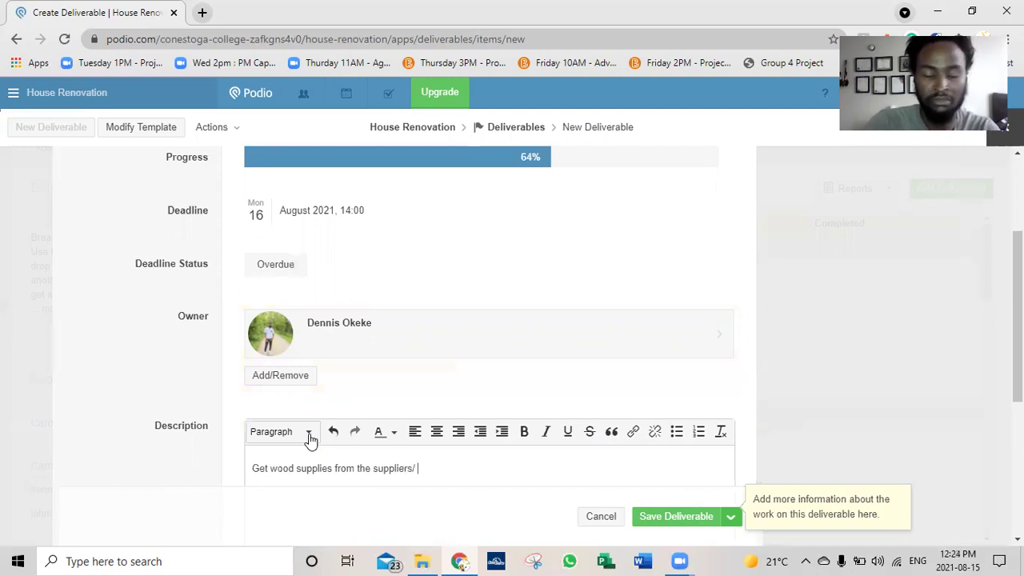
text(/ home )
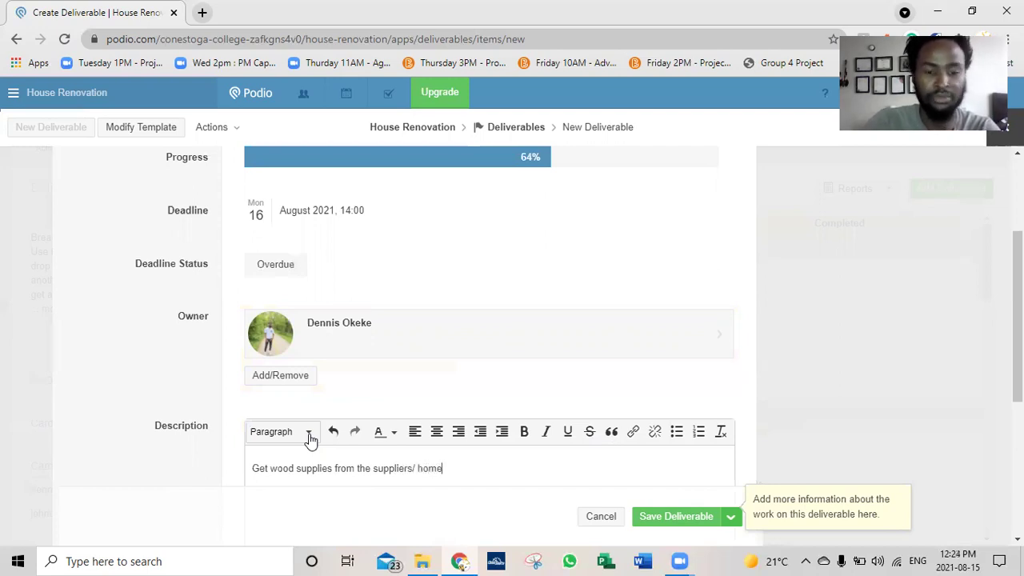
text(depot)
Set the deliverable's budget to $2500.
scroll(263, 460, down, 3)
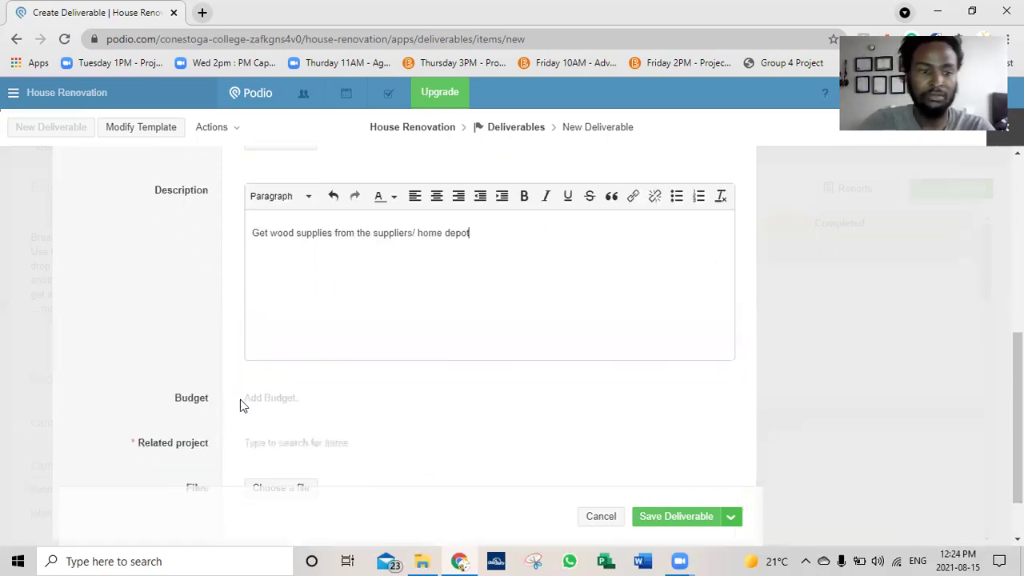
click(296, 403)
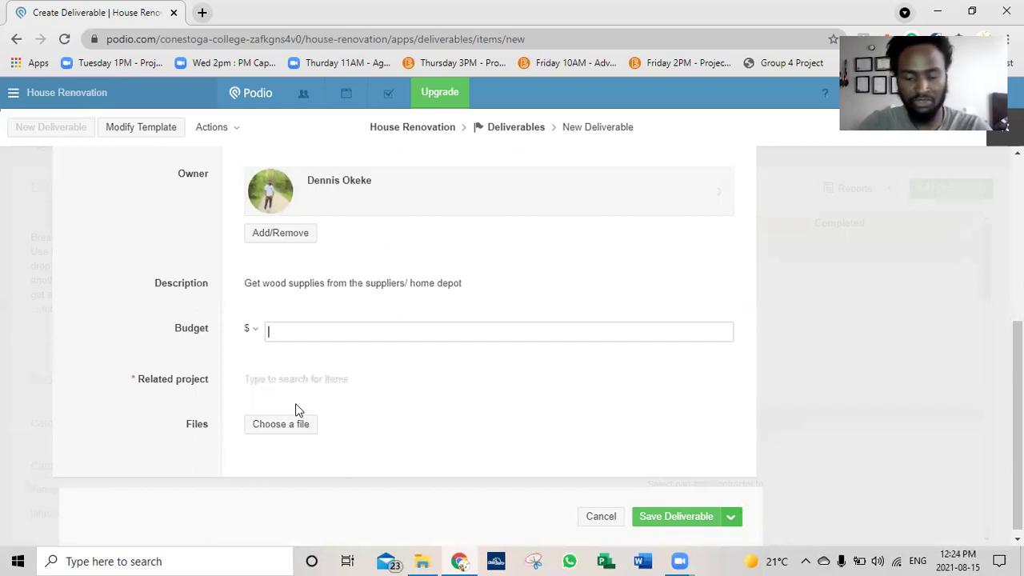
text(2500)
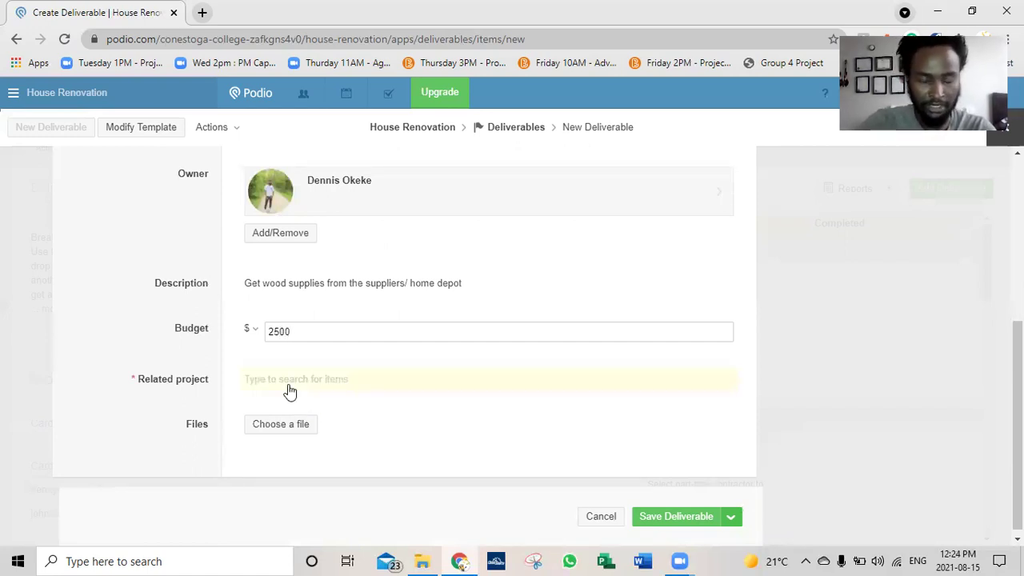
Link the deliverable to the Exterior Development project and save it.
click(290, 390)
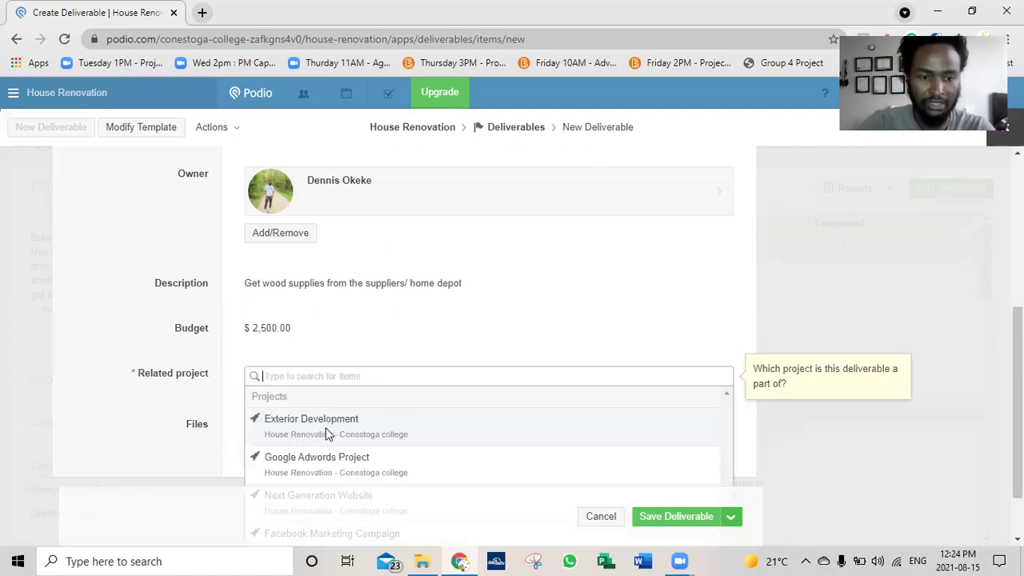
click(326, 434)
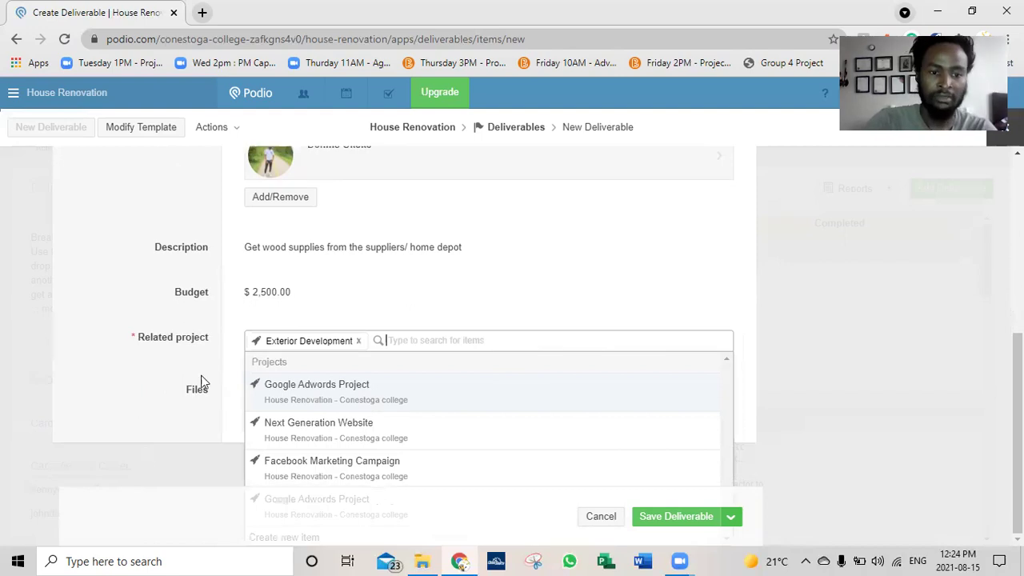
click(129, 393)
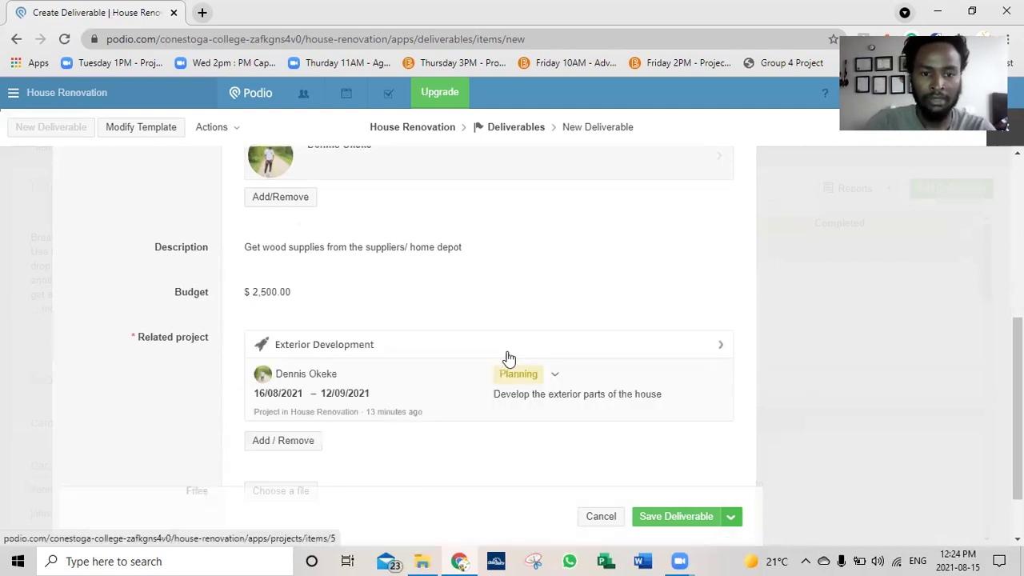
scroll(507, 359, down, 1)
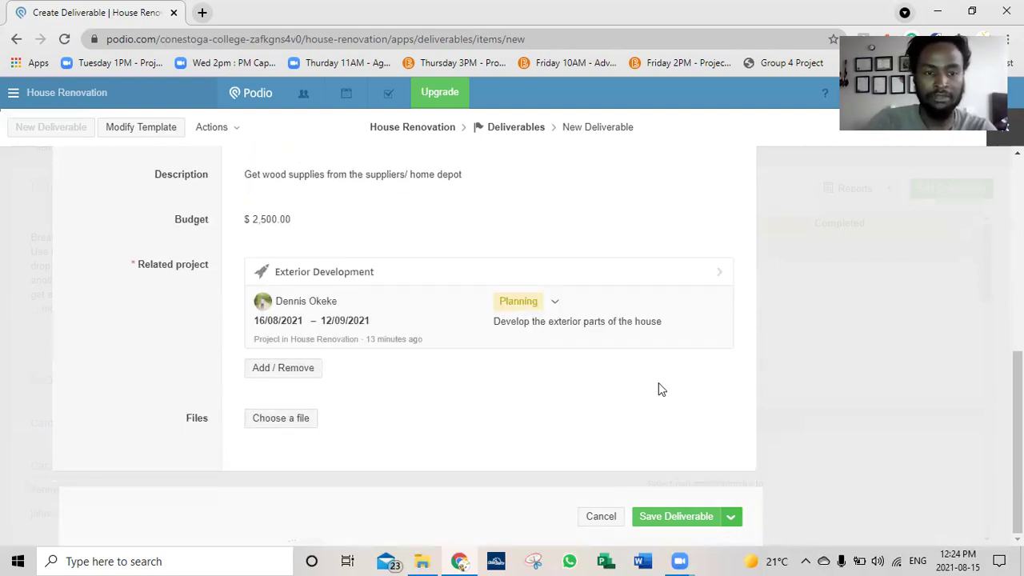
click(653, 512)
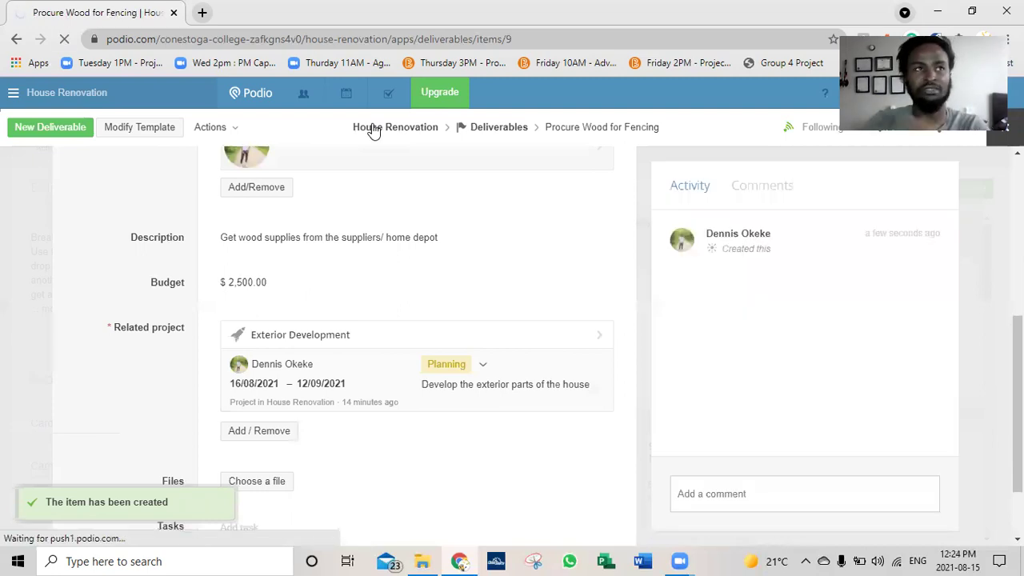
Return to the House Renovation workspace dashboard and dismiss its introductory banner.
click(372, 131)
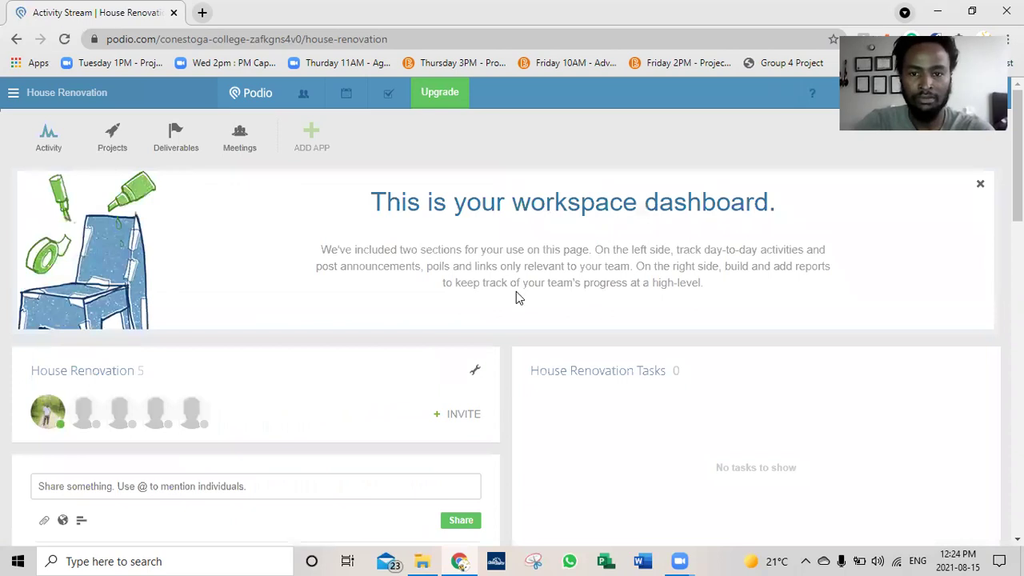
scroll(516, 291, down, 2)
scroll(515, 291, up, 2)
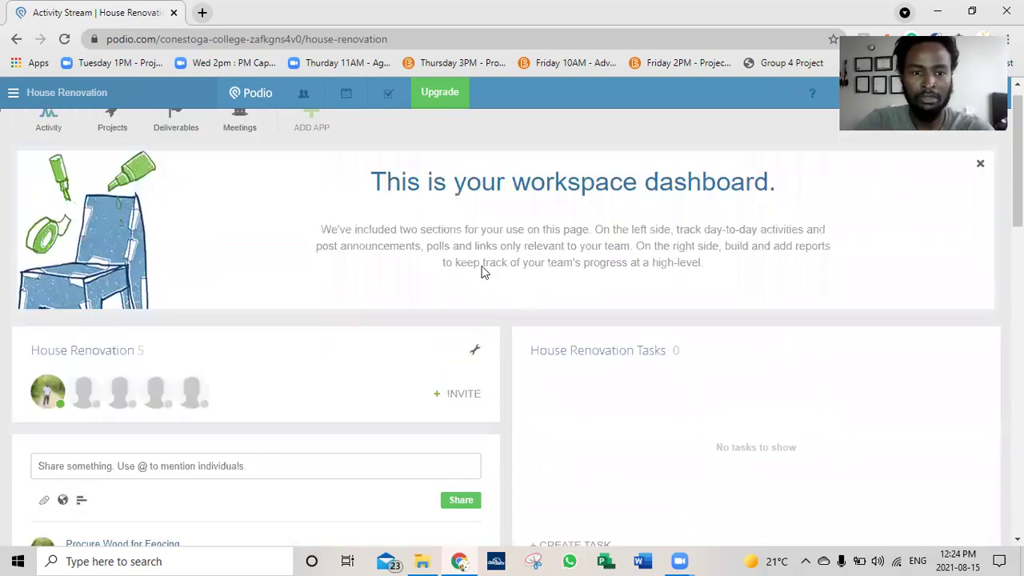
scroll(485, 272, up, 1)
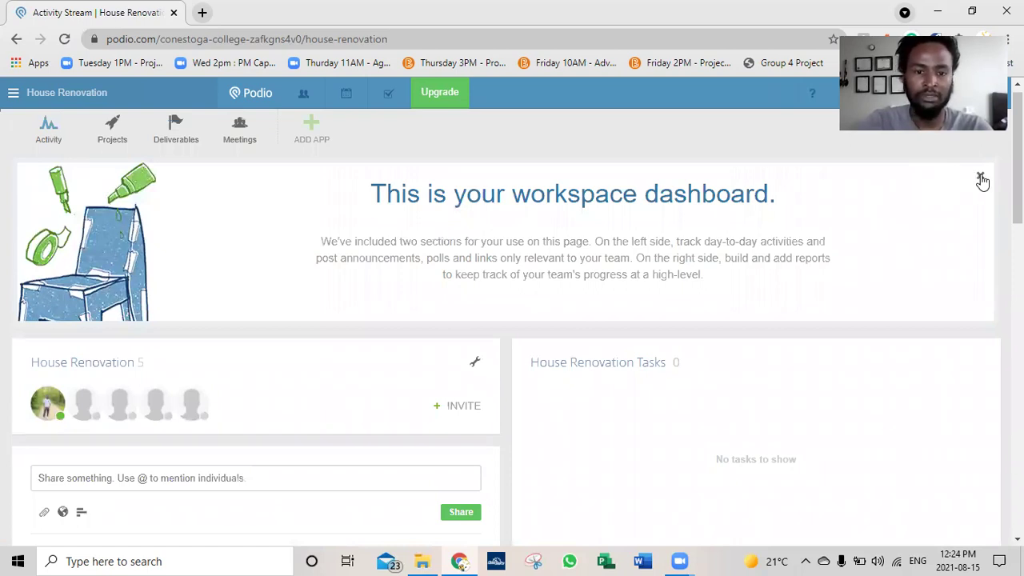
click(981, 177)
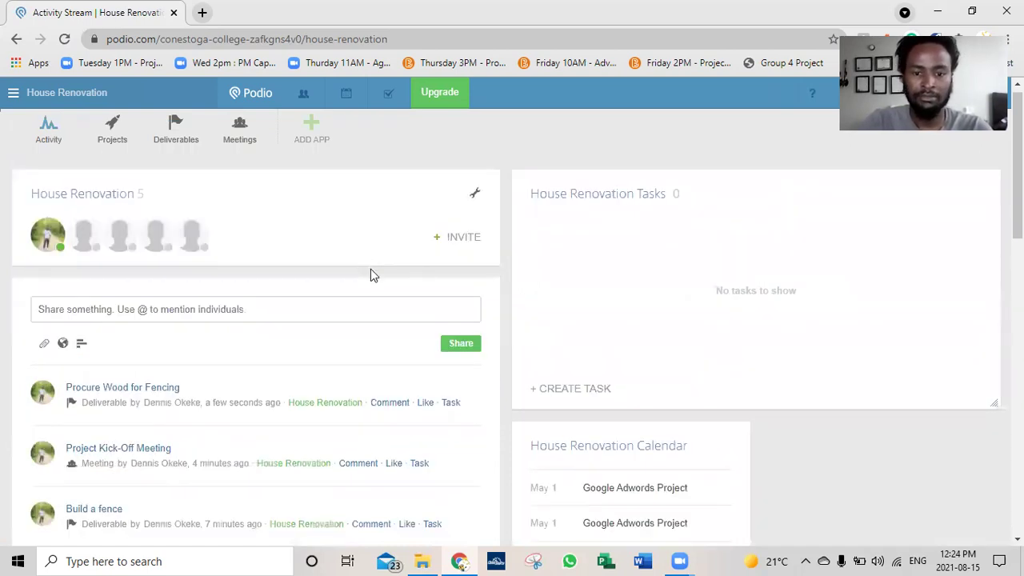
Start a new task on the House Renovation workspace titled "create a meeting for WBS deliverabkes".
scroll(373, 266, down, 2)
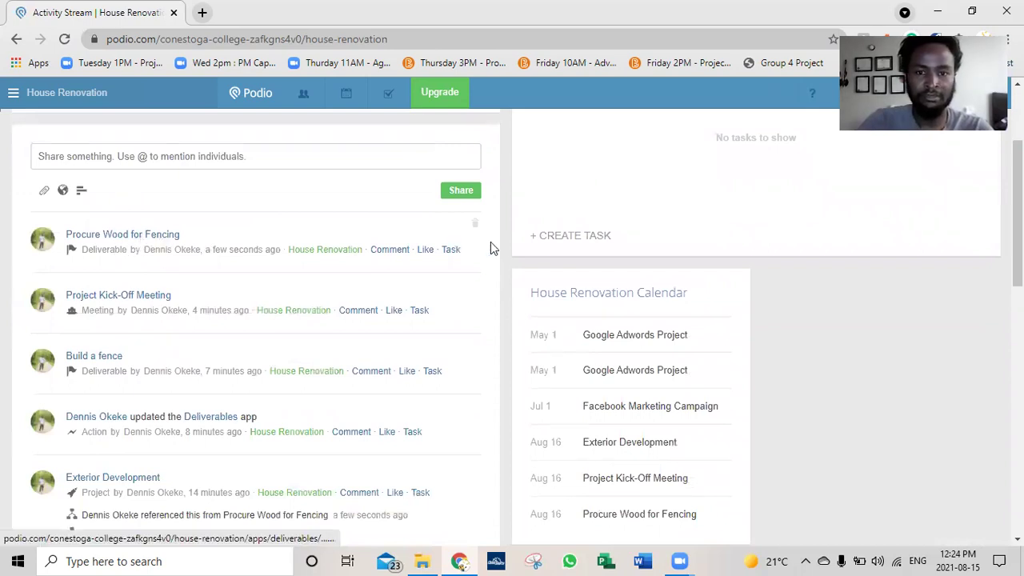
scroll(564, 379, up, 2)
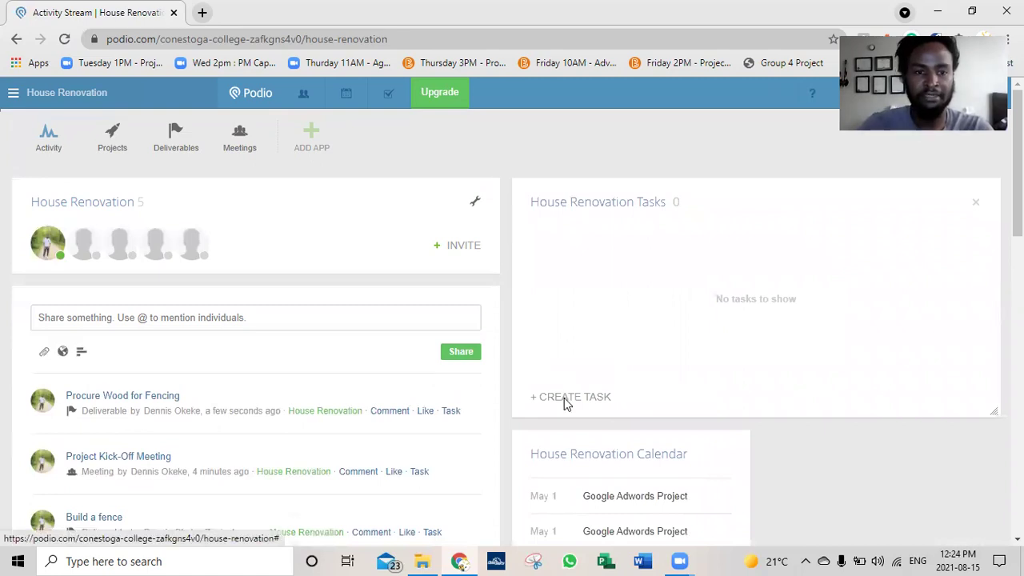
click(564, 397)
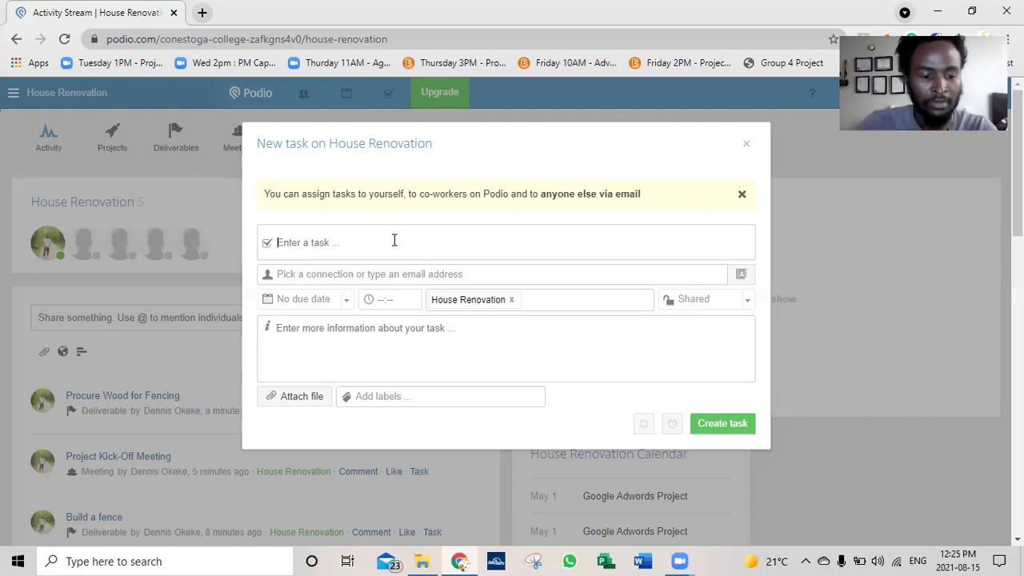
text(create a )
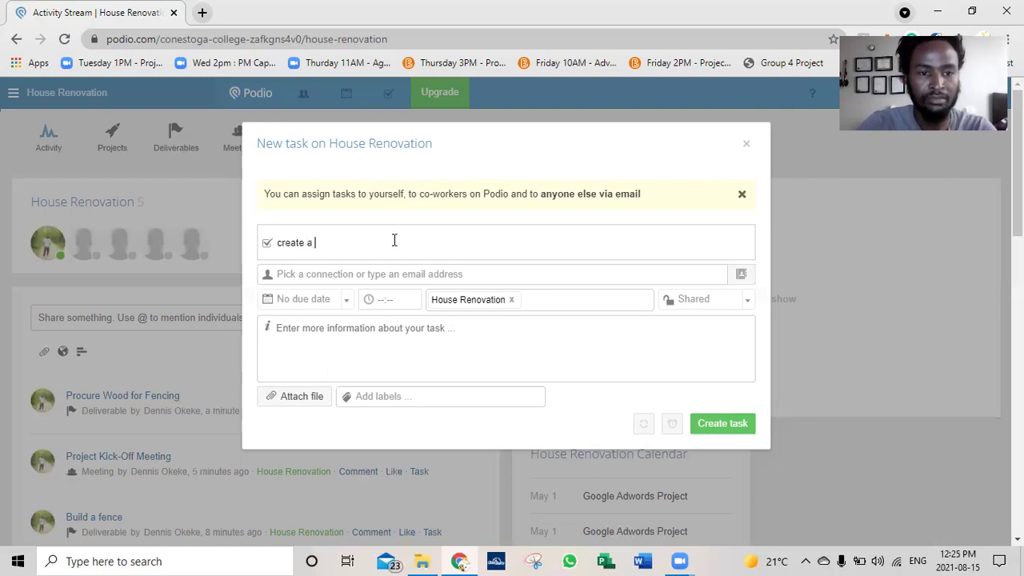
text(me)
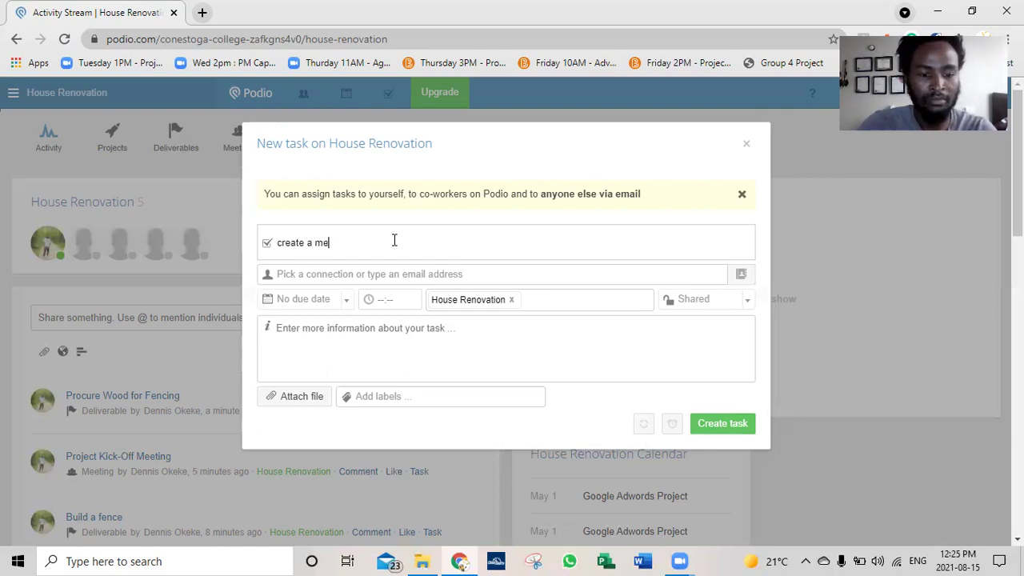
text(eting for WBS )
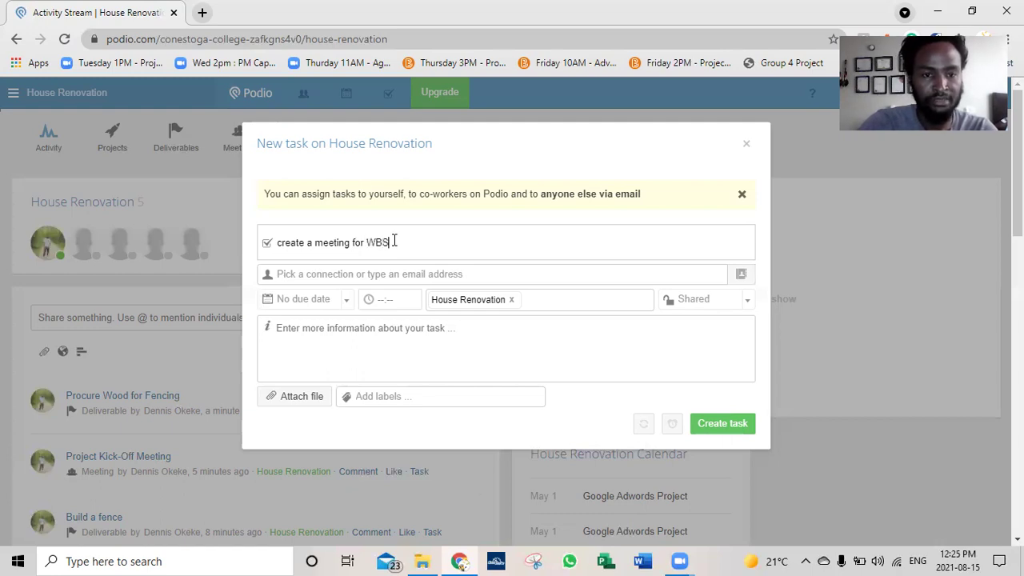
text(deliverabkes)
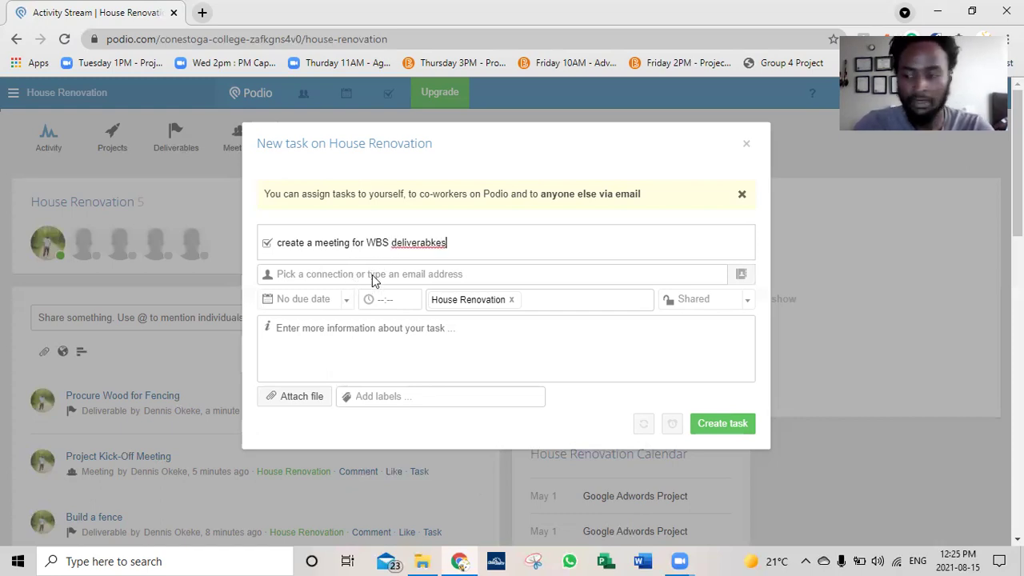
Assign the new task to all five people listed as House Renovation workspace members.
click(372, 274)
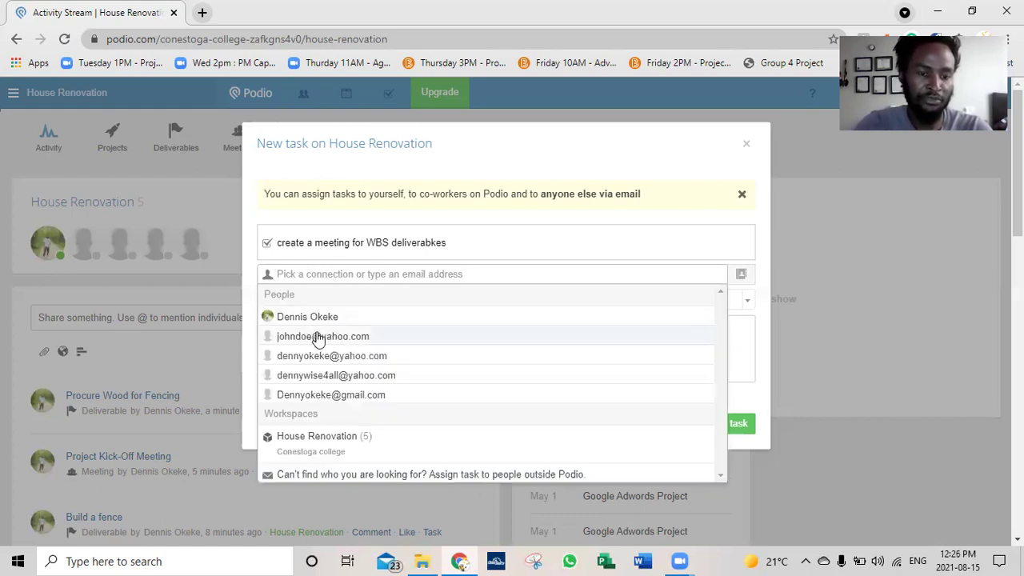
click(319, 338)
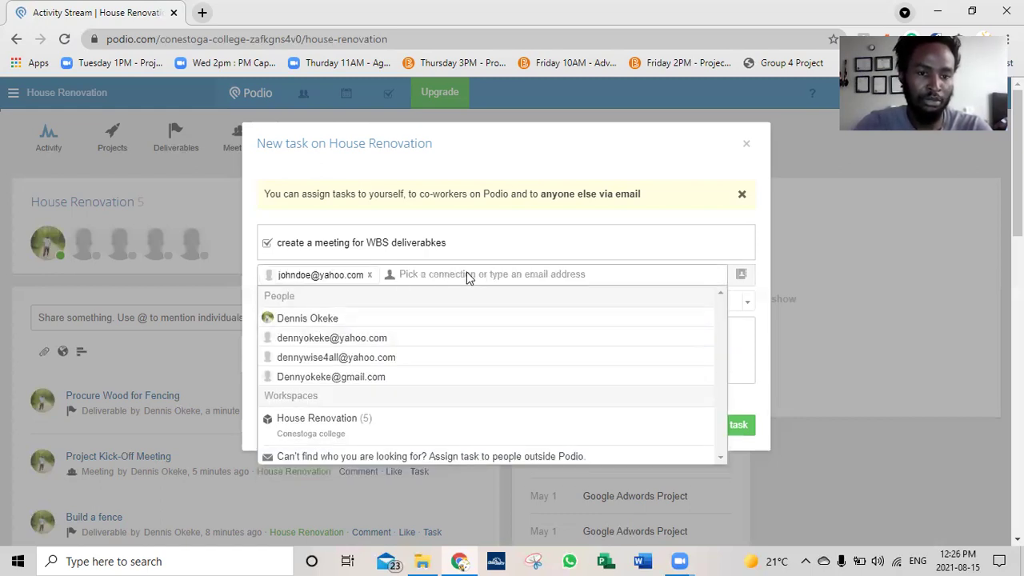
click(343, 339)
click(344, 358)
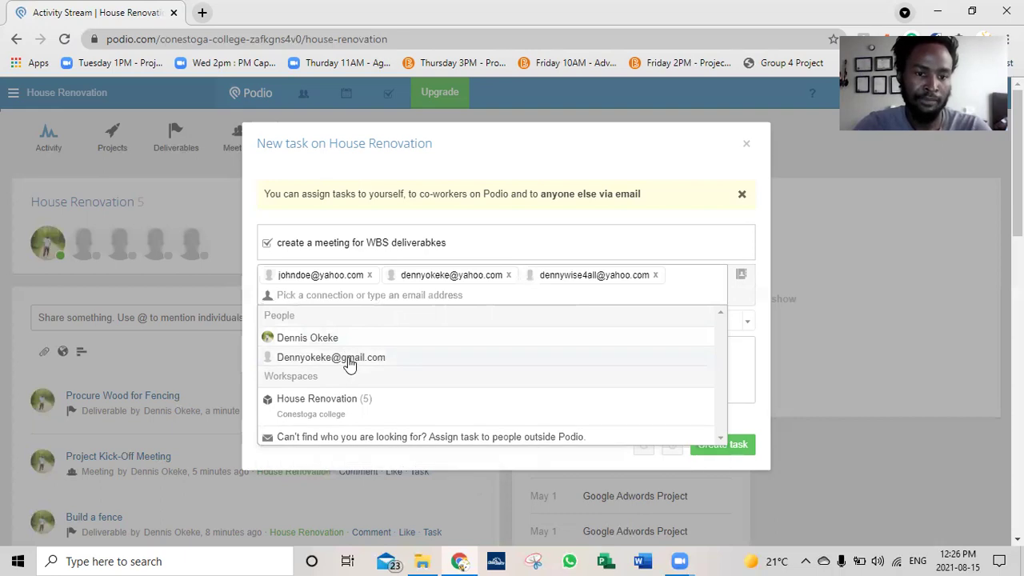
click(346, 359)
click(341, 341)
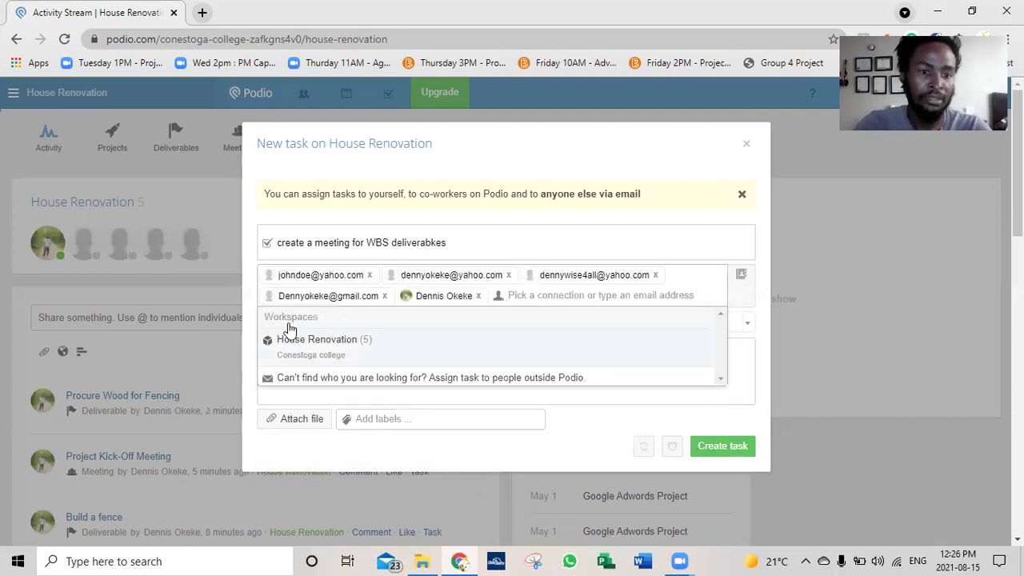
Make the new task due tomorrow, 16/08/2021, at 10:00.
click(761, 307)
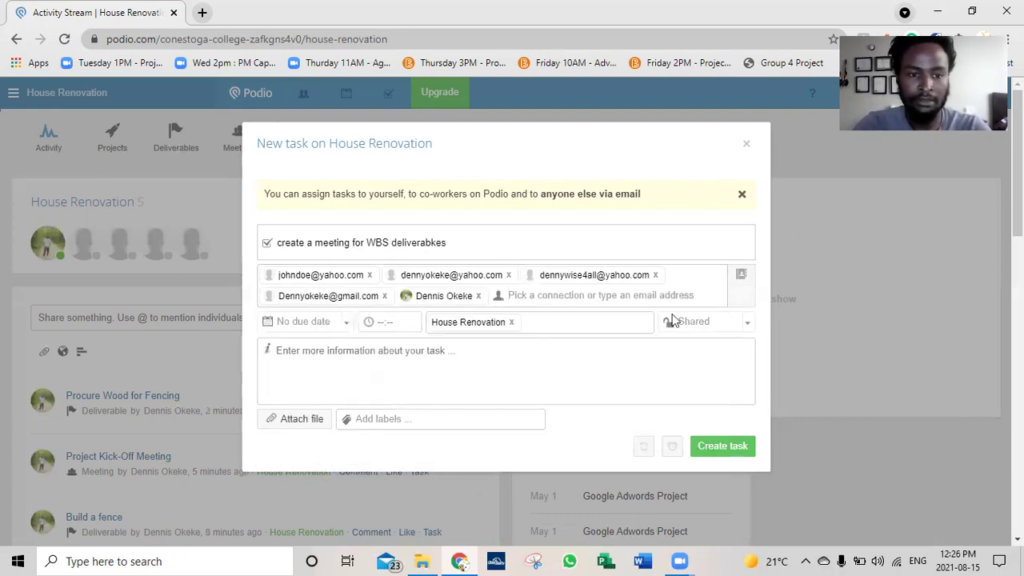
click(346, 325)
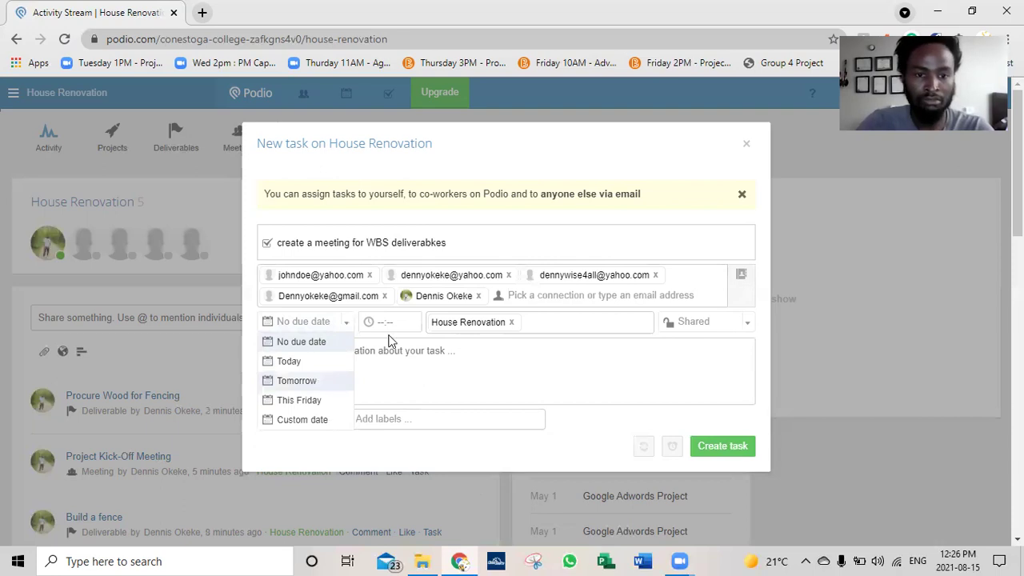
click(310, 382)
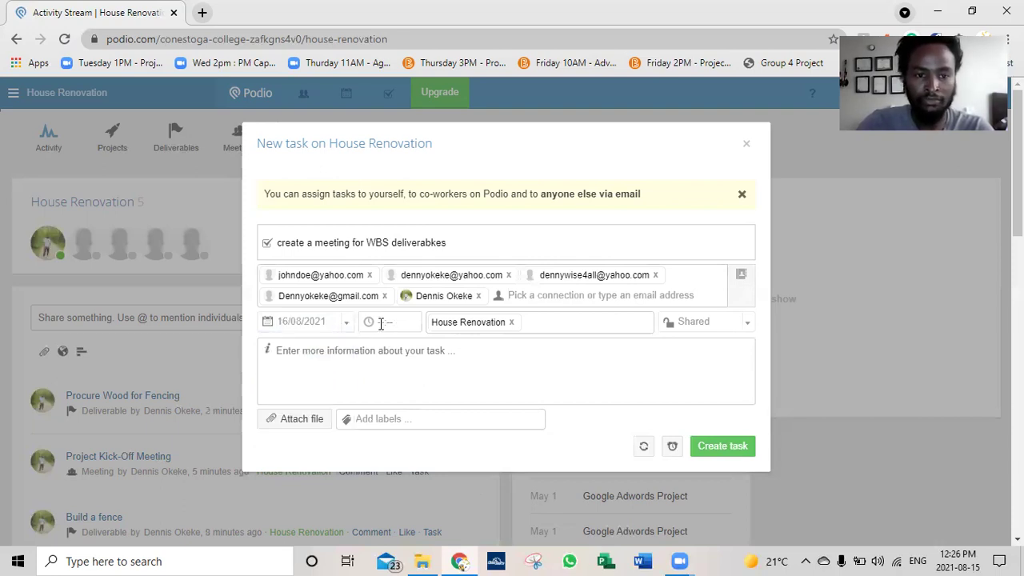
click(381, 323)
text(10:00)
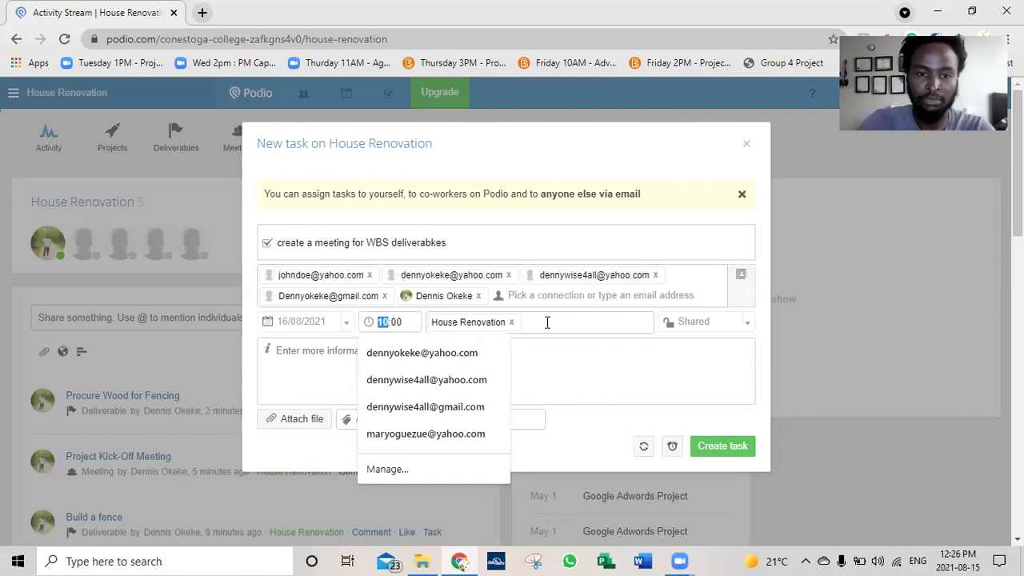
click(401, 324)
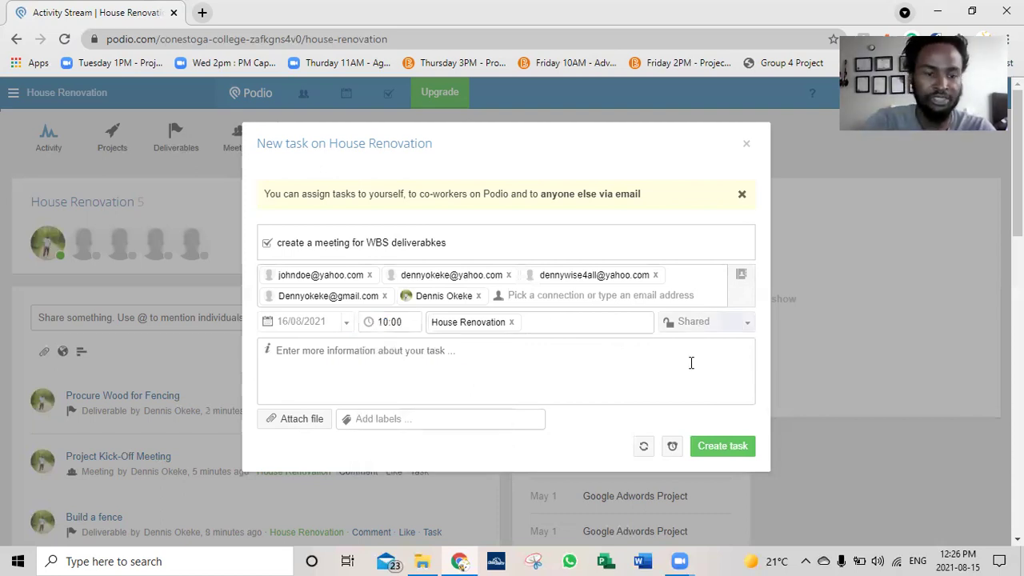
Enter "WBS meeting" as the task's additional information and create the task.
click(380, 364)
text(W)
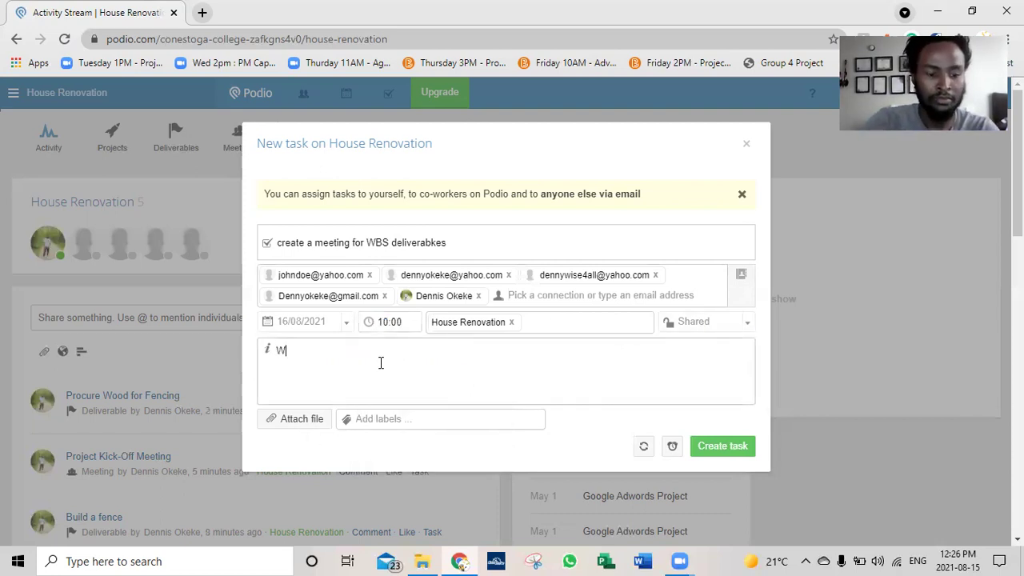
text(BS m)
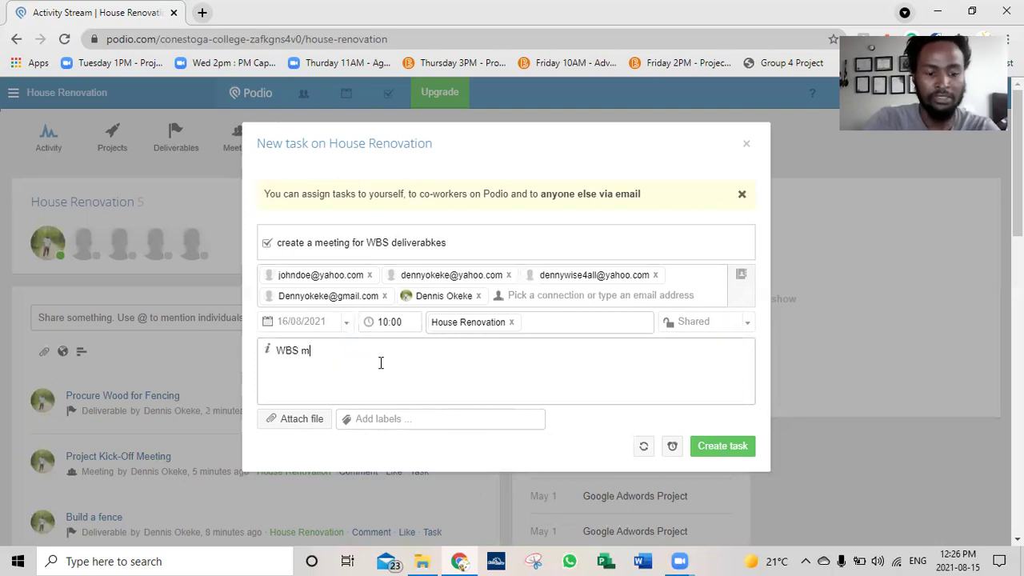
text(eeting)
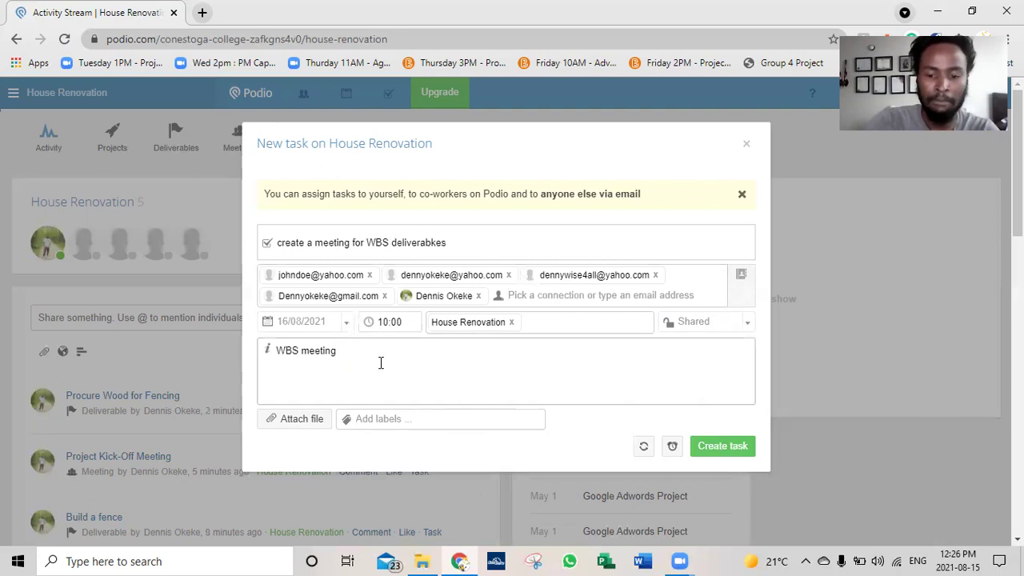
click(718, 447)
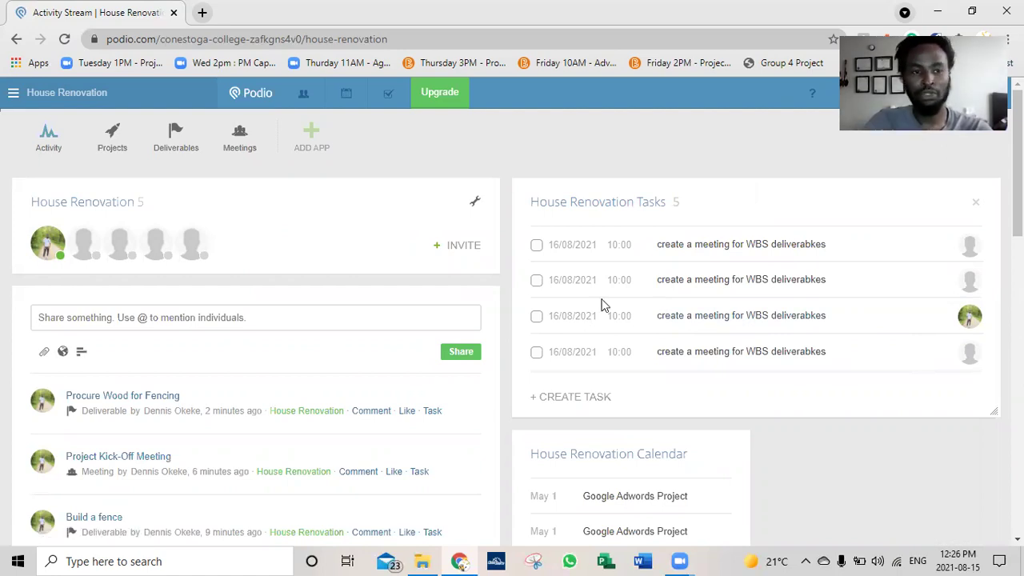
Add a Workspace Calendar overview tile below the Open Projects tile on the House Renovation dashboard.
scroll(187, 178, down, 1)
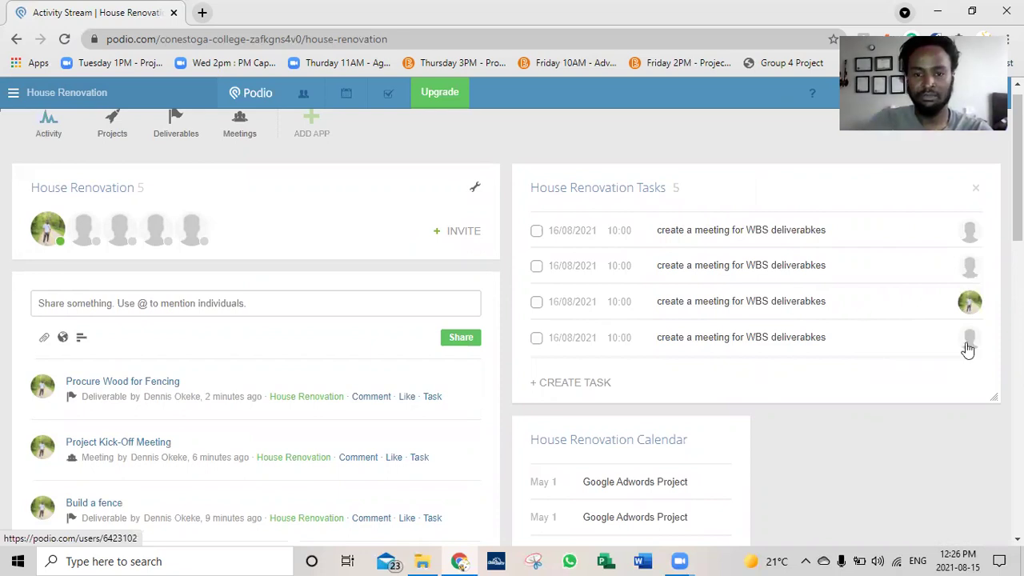
scroll(734, 396, down, 3)
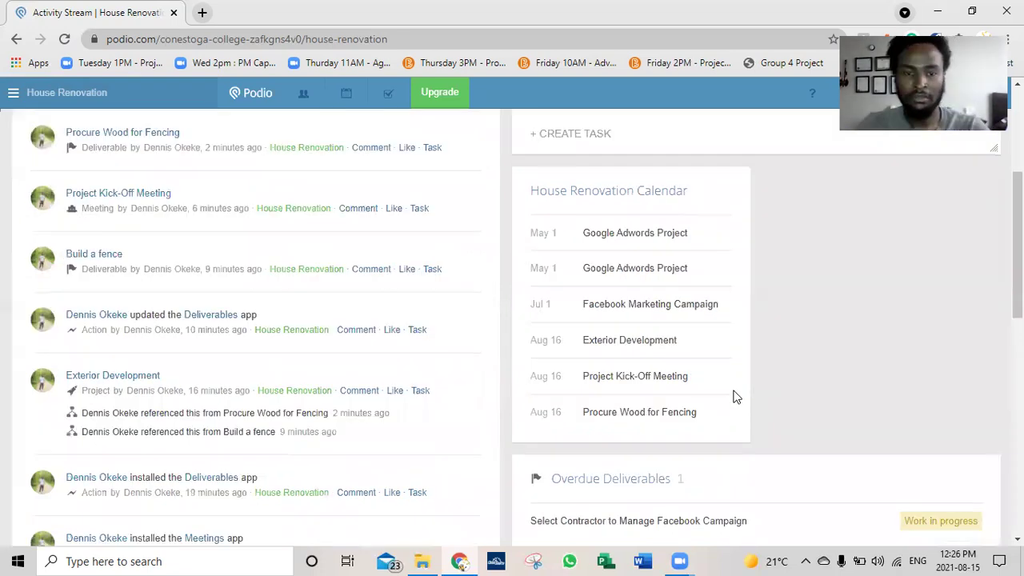
scroll(736, 398, down, 2)
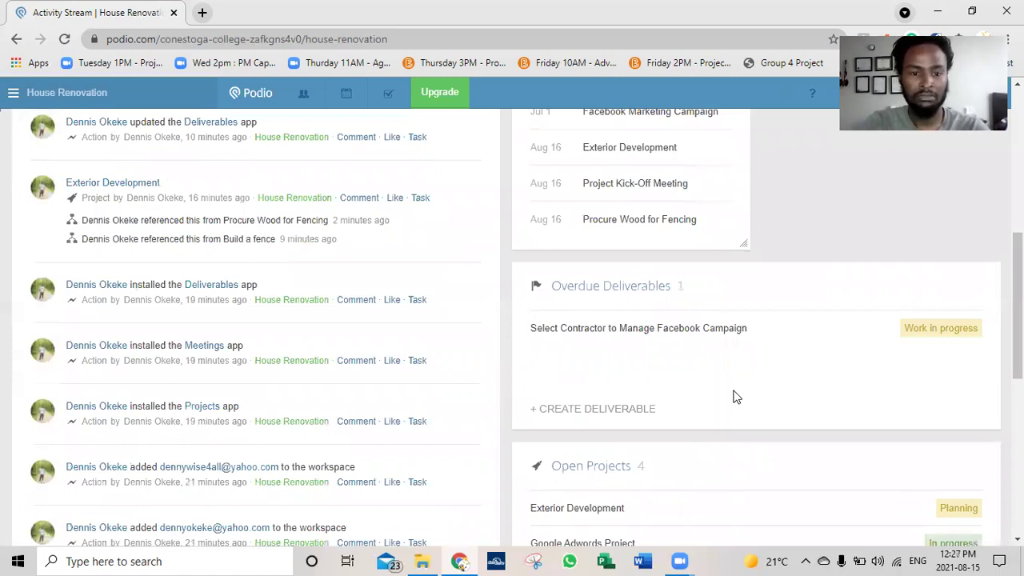
scroll(735, 396, down, 4)
scroll(848, 368, down, 1)
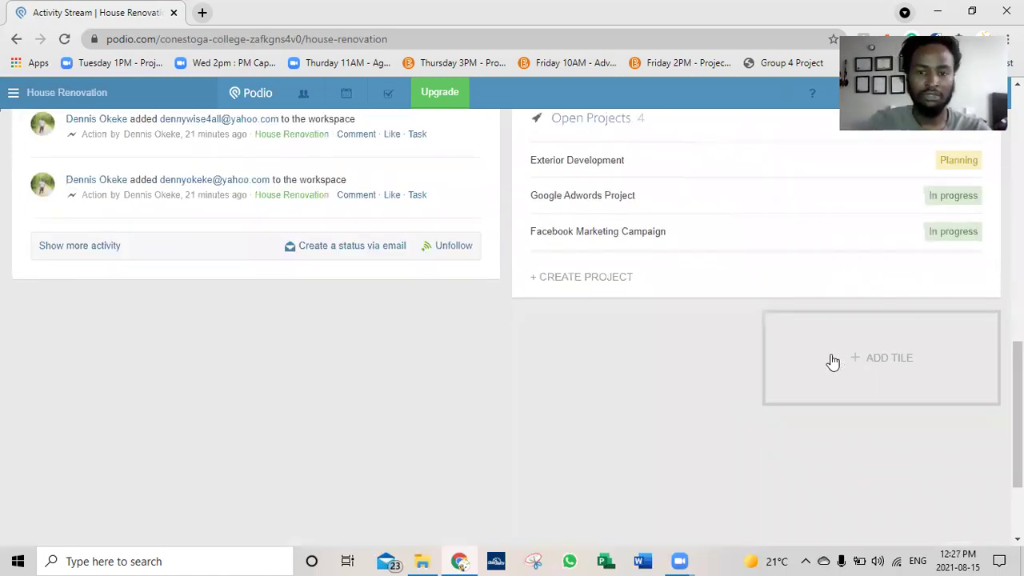
click(833, 361)
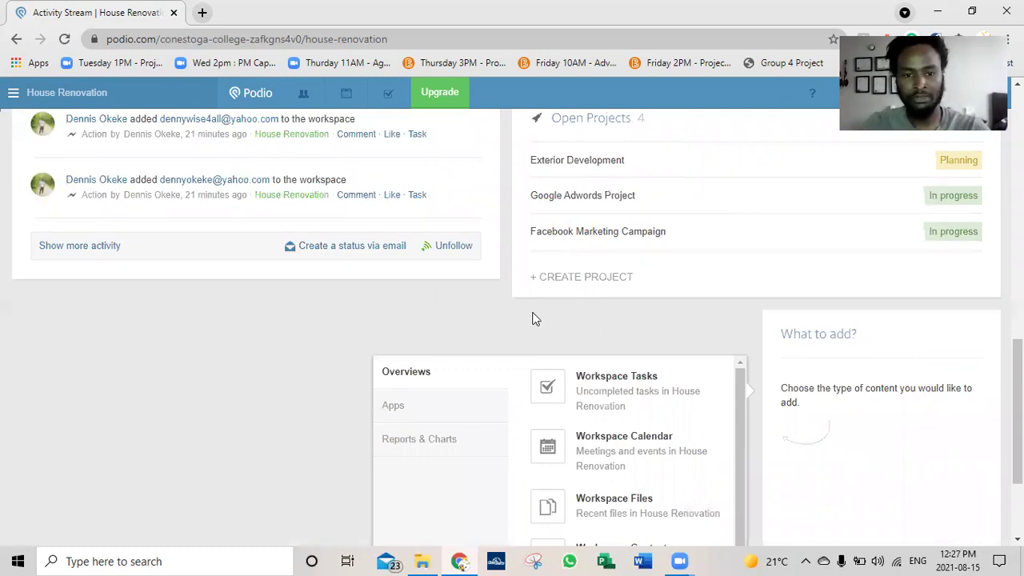
scroll(541, 318, down, 1)
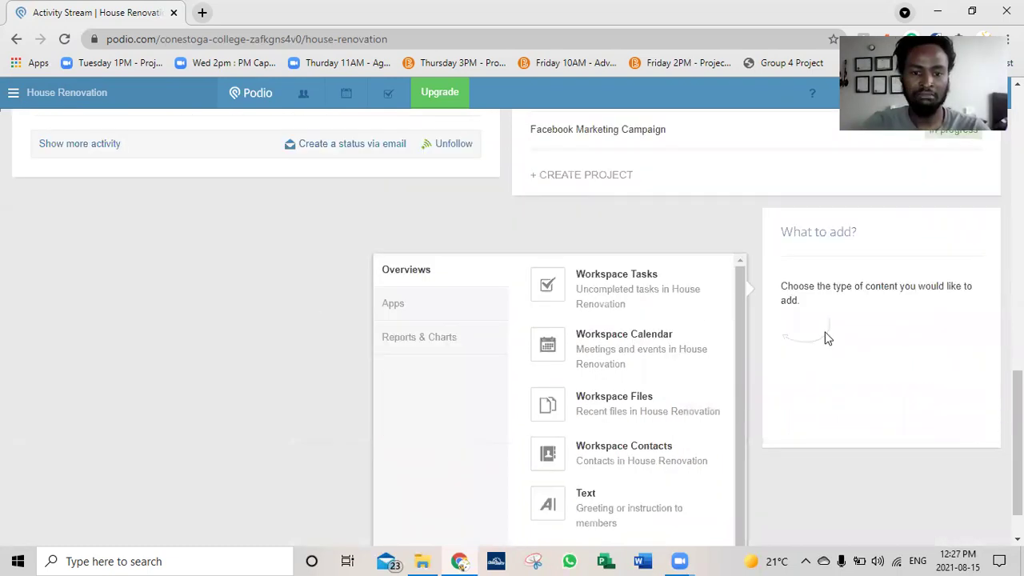
scroll(605, 414, down, 1)
scroll(606, 411, down, 1)
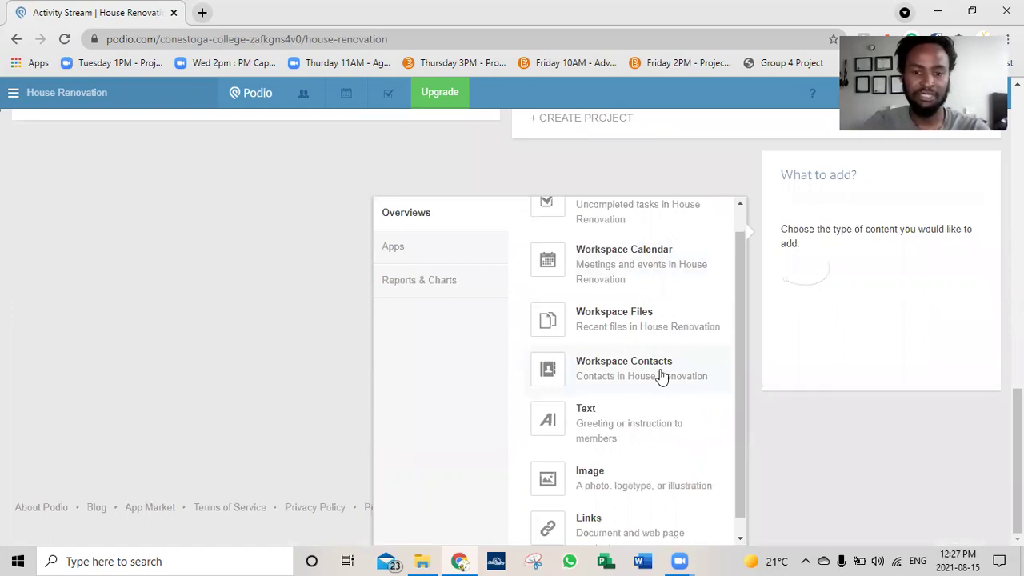
scroll(605, 394, down, 1)
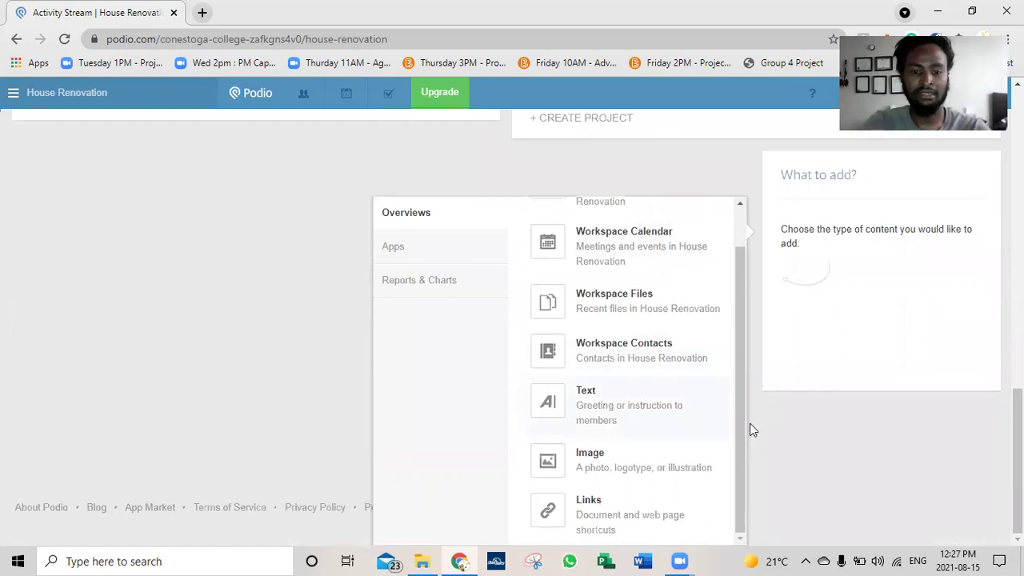
scroll(605, 489, up, 1)
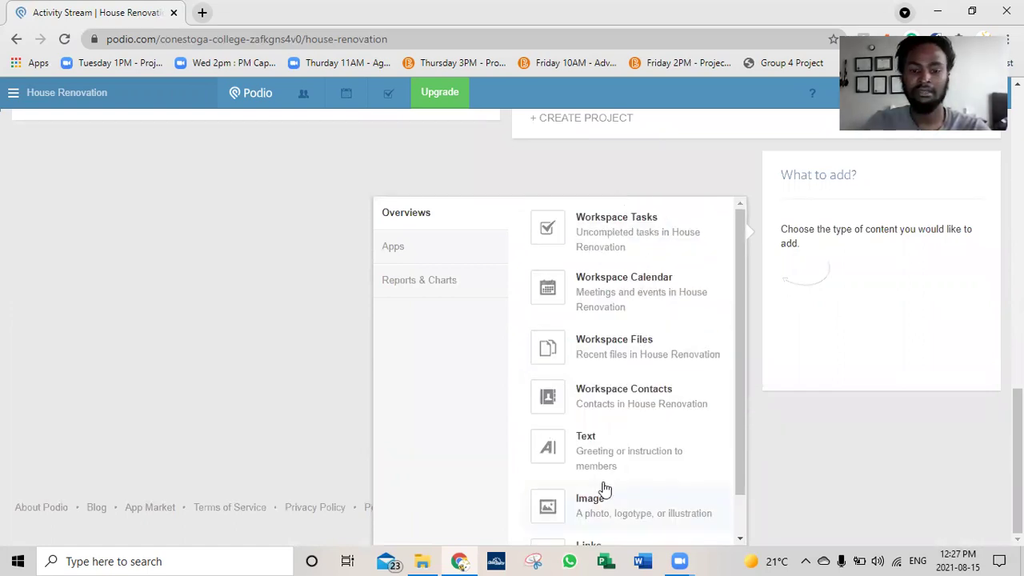
scroll(606, 489, down, 1)
scroll(592, 358, up, 1)
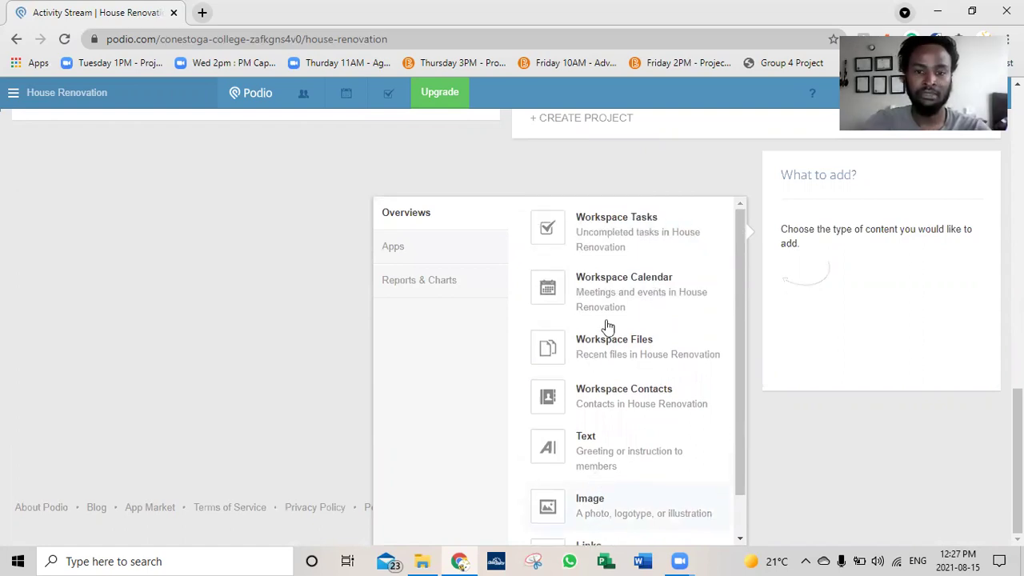
scroll(604, 339, up, 1)
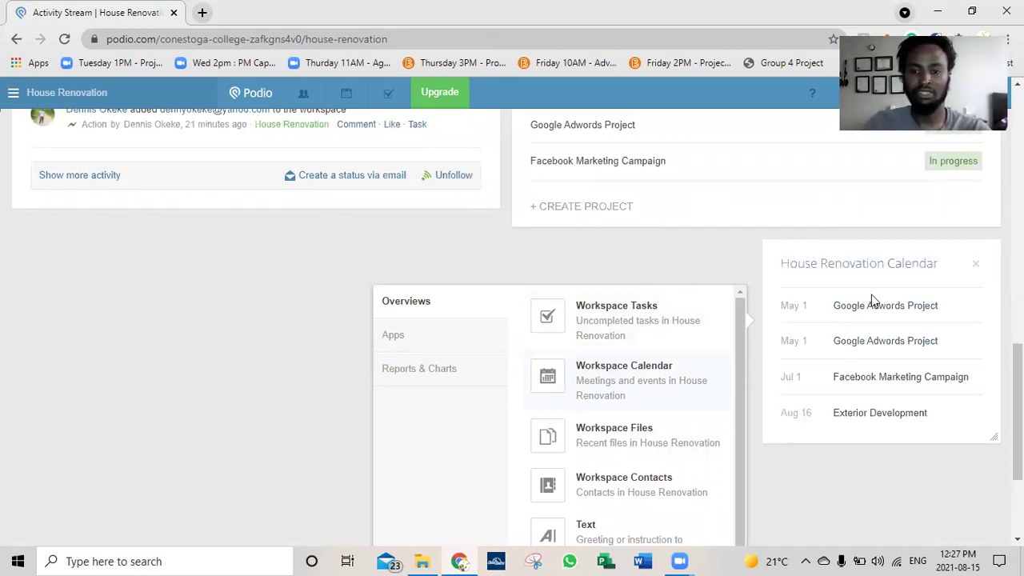
scroll(871, 304, down, 1)
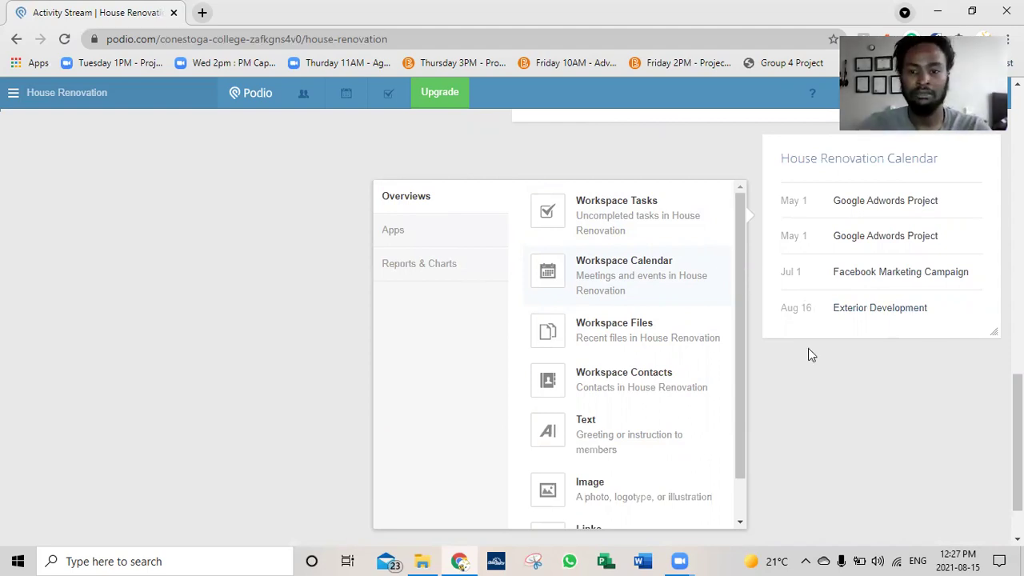
click(815, 205)
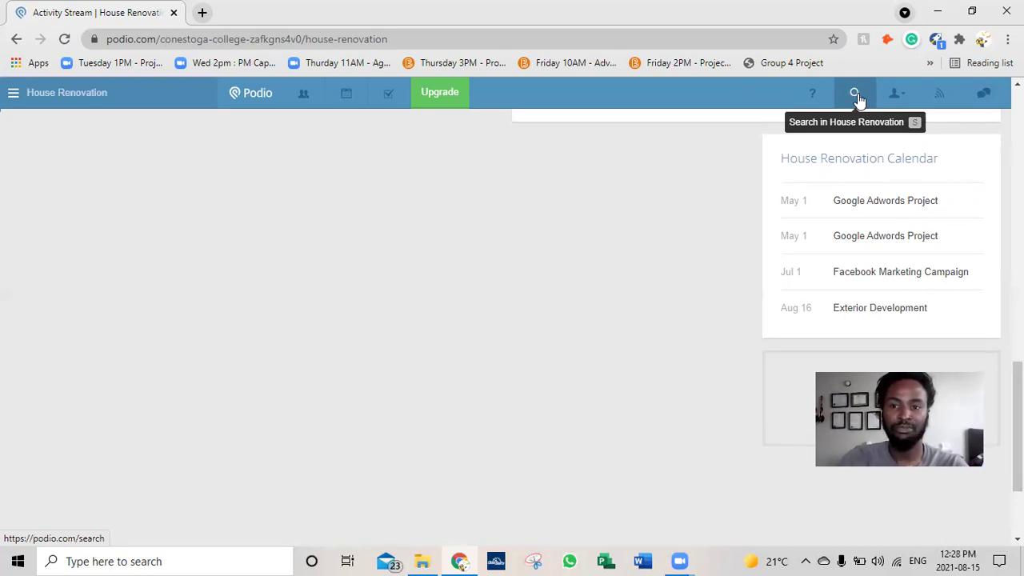
Look through the account options, the notifications and the chat connections list.
click(906, 95)
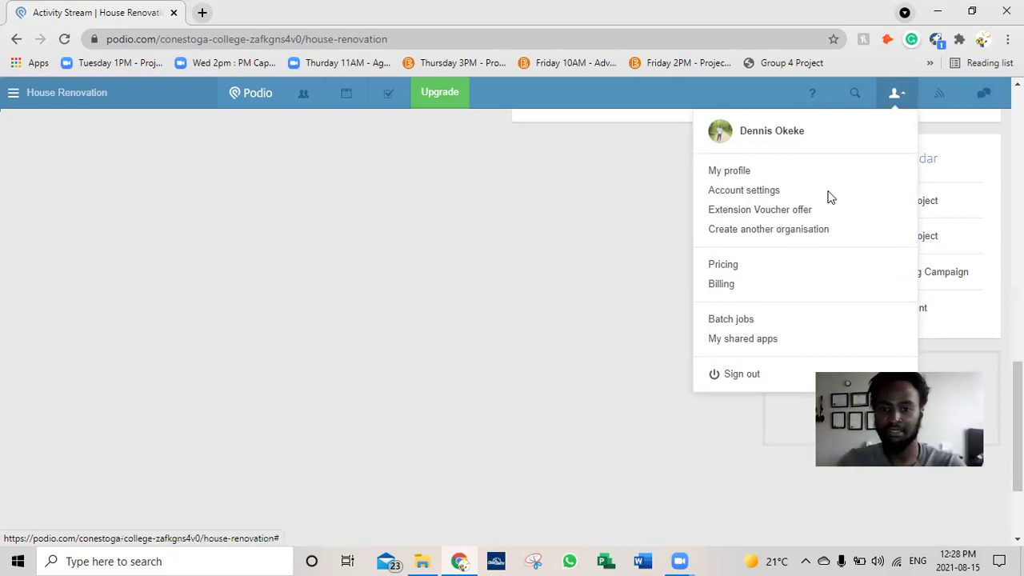
click(940, 97)
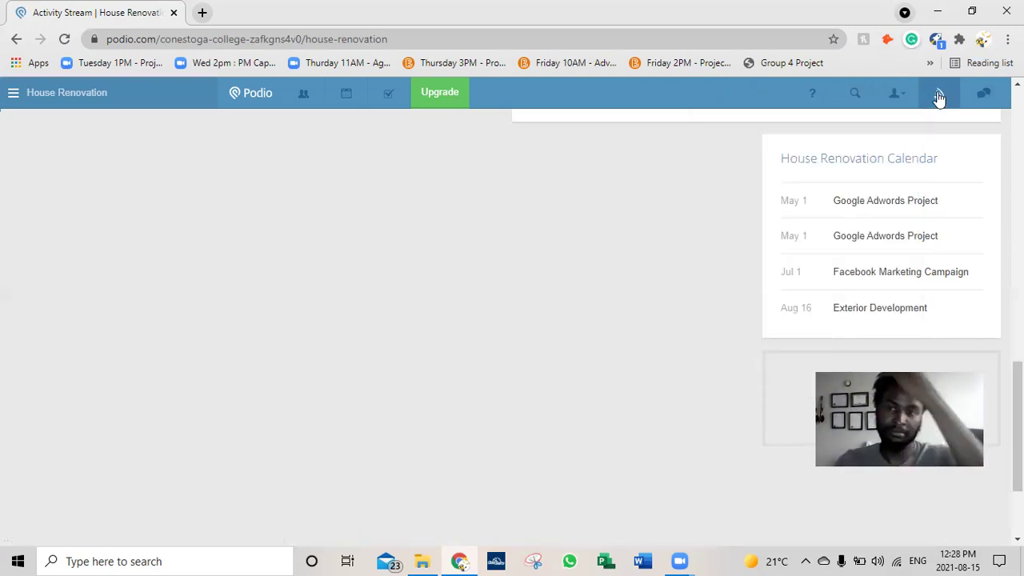
click(941, 98)
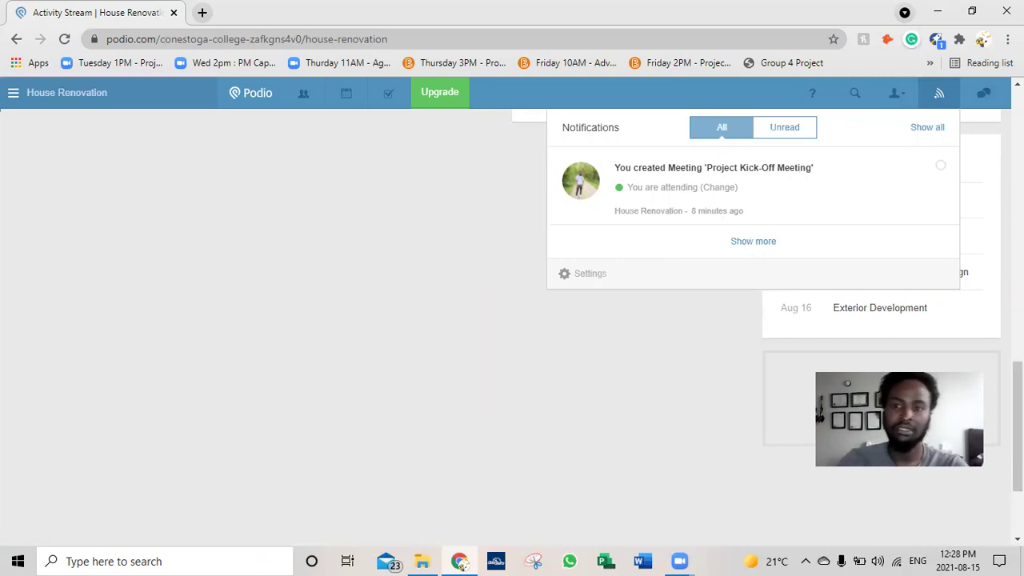
click(986, 96)
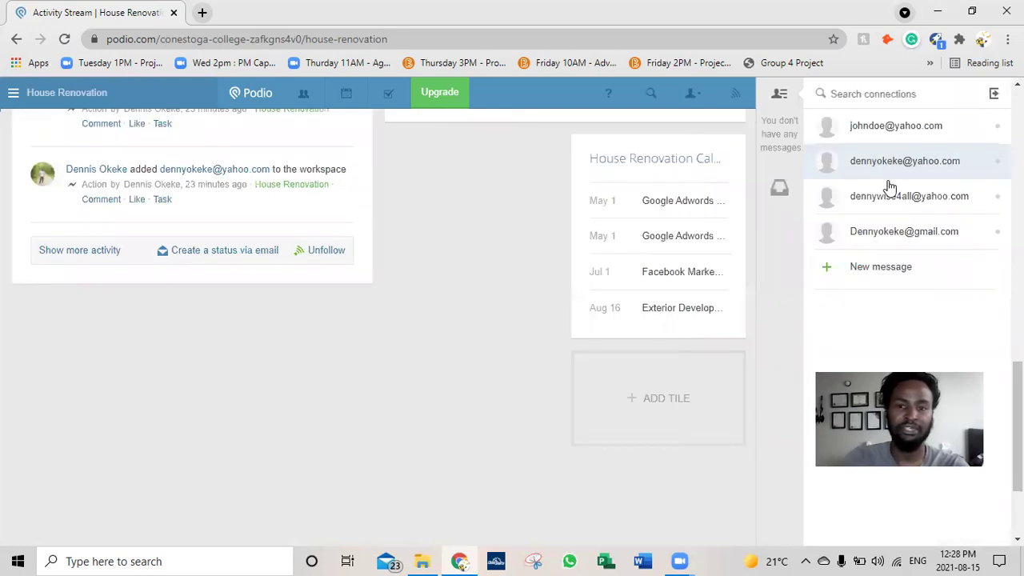